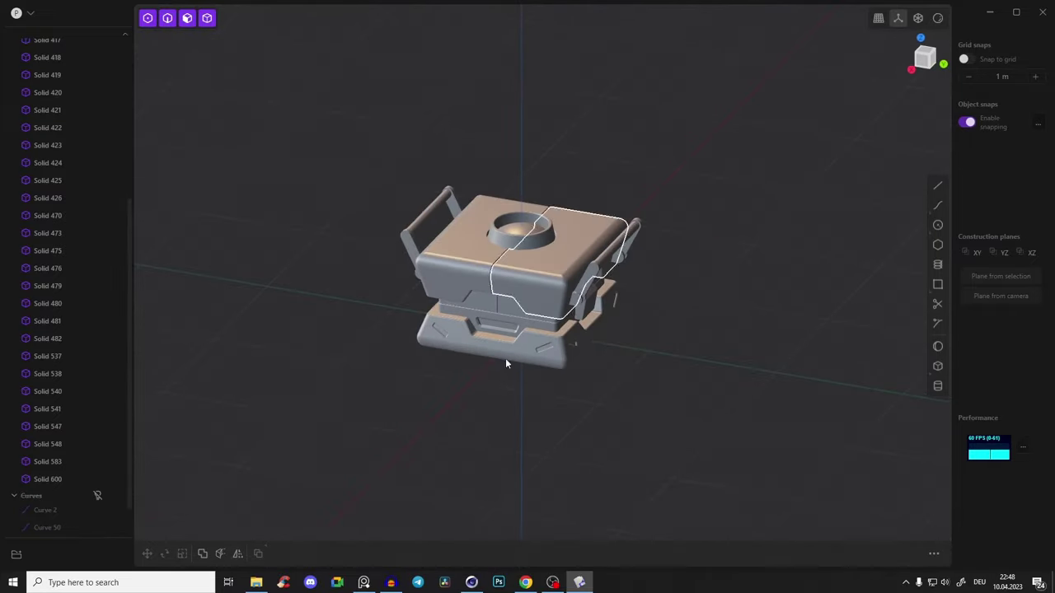
Bring plasticity.xyz up in Chrome and scroll over its Windows, macOS and Linux downloads
click(525, 582)
scroll(259, 130, down, 1)
scroll(272, 115, up, 1)
scroll(285, 147, down, 1)
scroll(280, 136, up, 1)
scroll(420, 272, down, 3)
scroll(462, 289, up, 3)
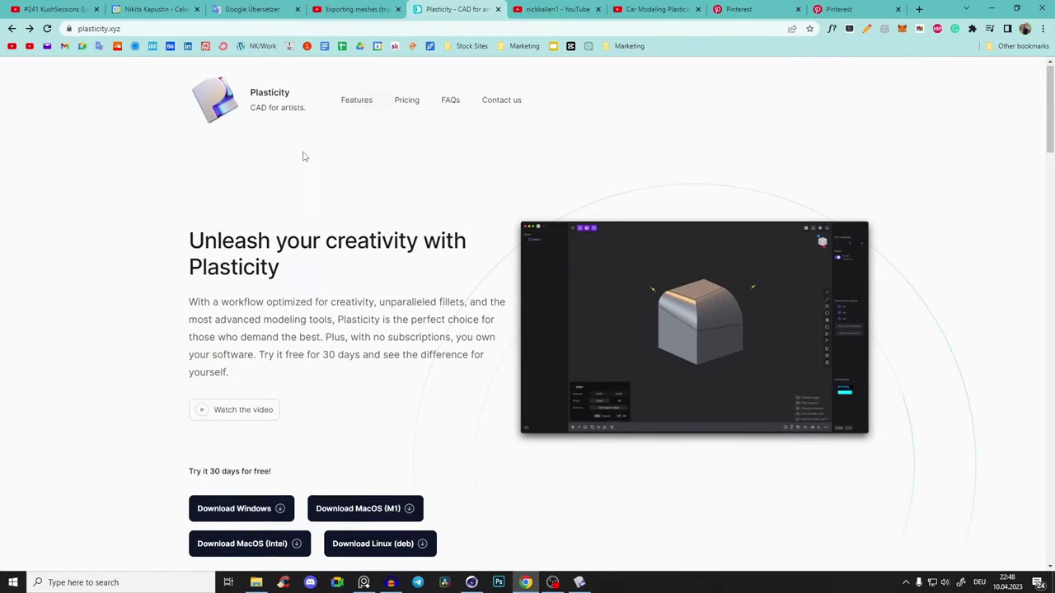
Scroll plasticity.xyz, minimize and restore Chrome, then switch to the YouTube channel's Plasticity Videos tab
scroll(302, 156, down, 5)
scroll(312, 185, down, 5)
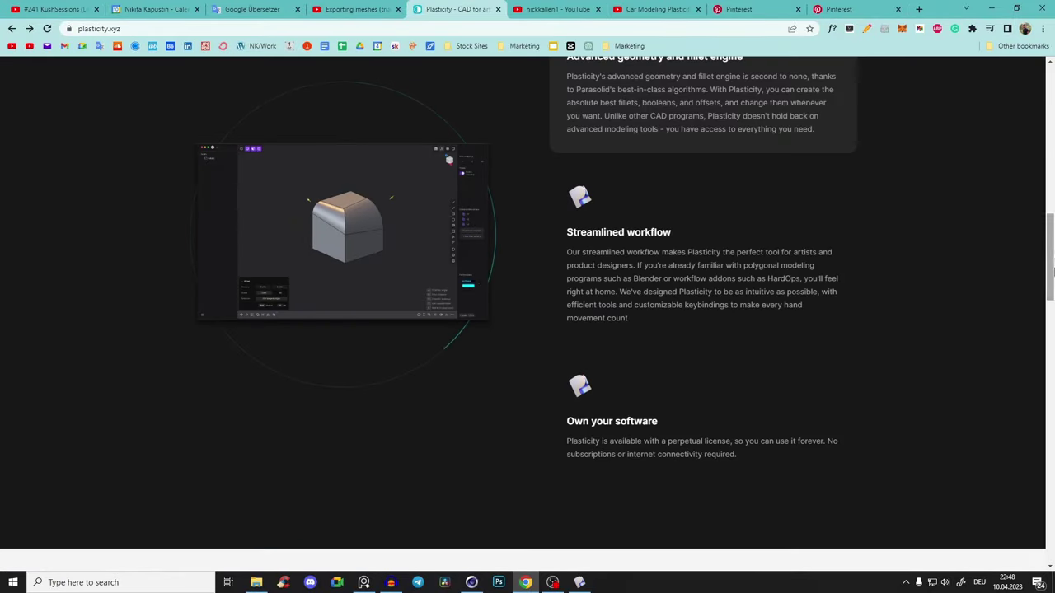
drag(1052, 272, 1042, 117)
click(995, 8)
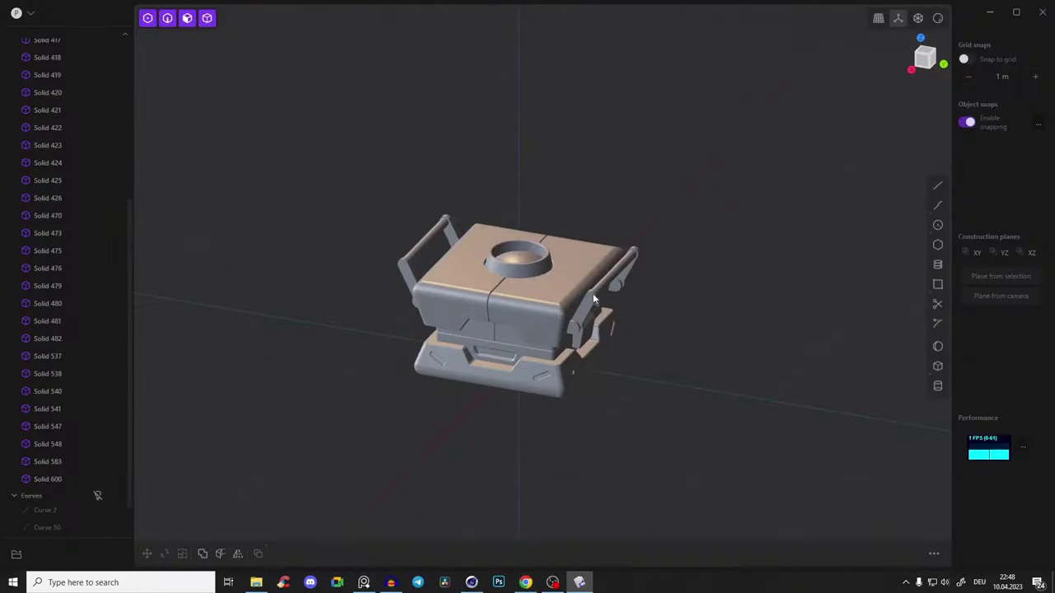
click(525, 582)
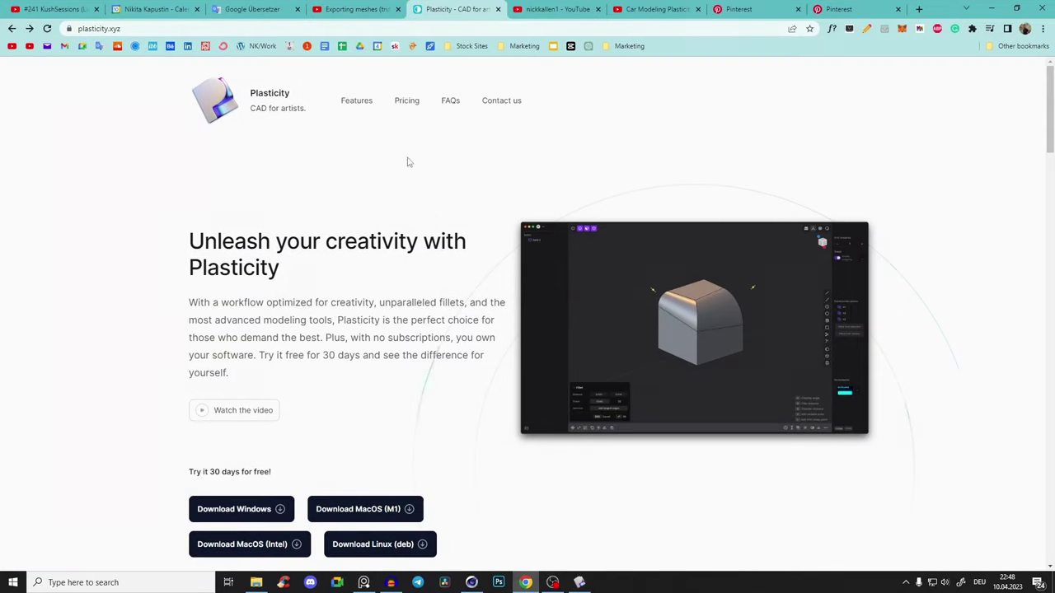
click(120, 29)
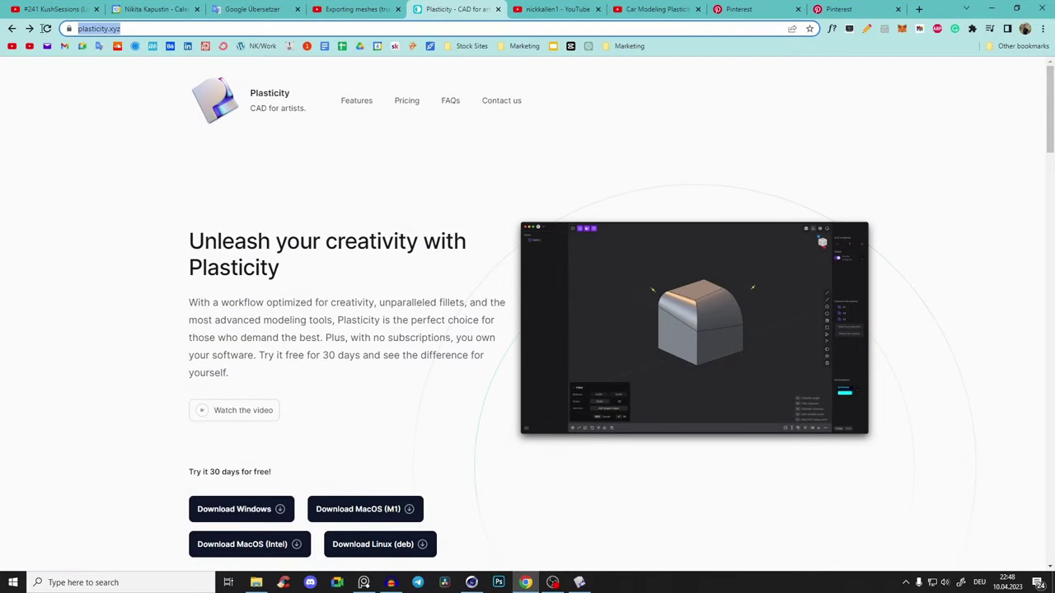
click(552, 9)
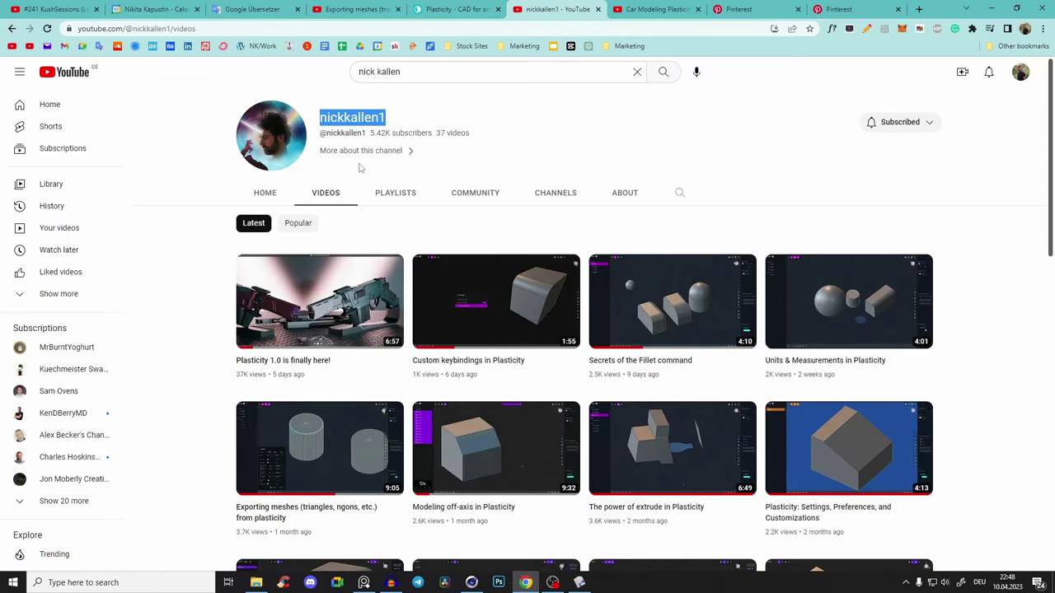
Open the Car Modeling Plasticity video tab and scroll through its page
drag(1050, 124, 1044, 160)
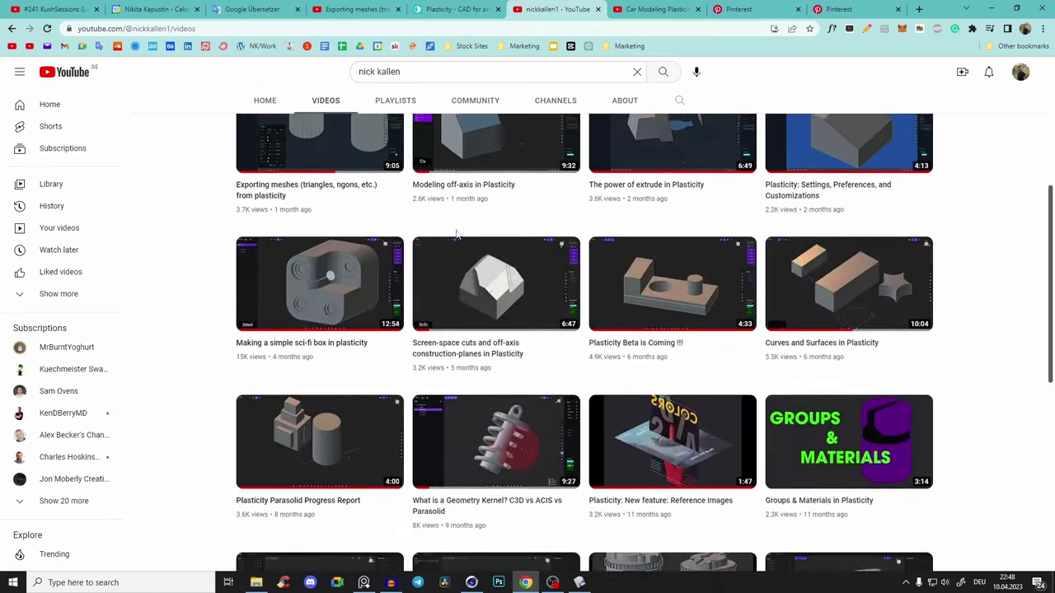
scroll(1045, 159, down, 4)
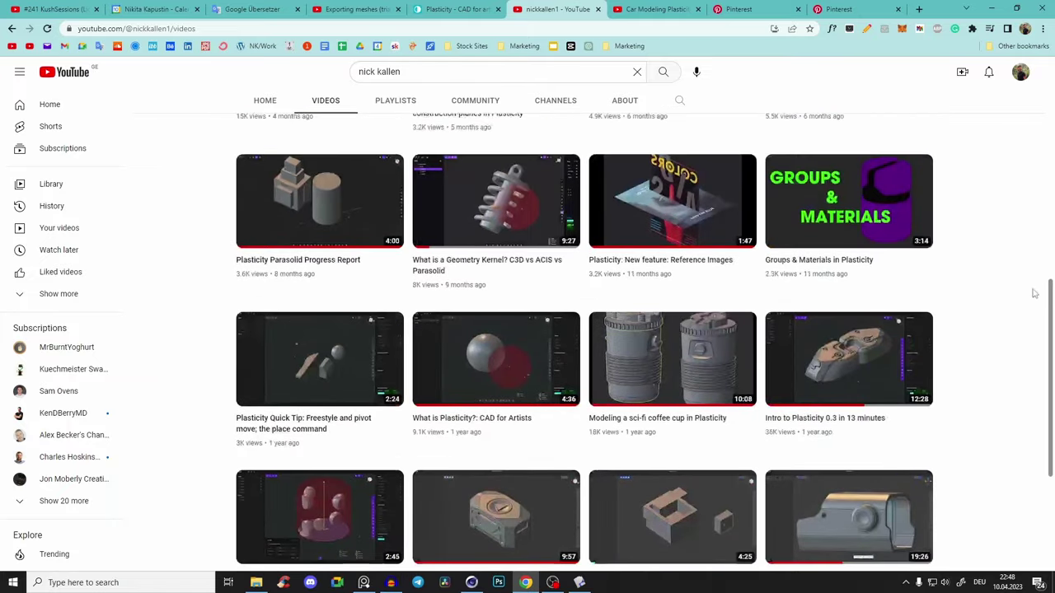
scroll(474, 251, up, 4)
scroll(453, 174, up, 3)
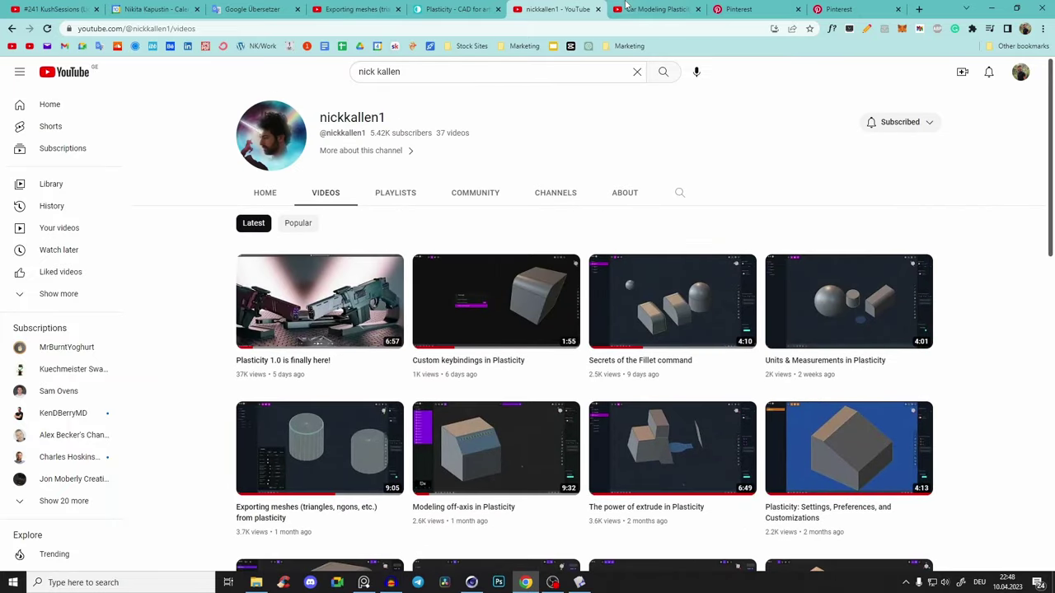
click(626, 8)
scroll(117, 492, down, 2)
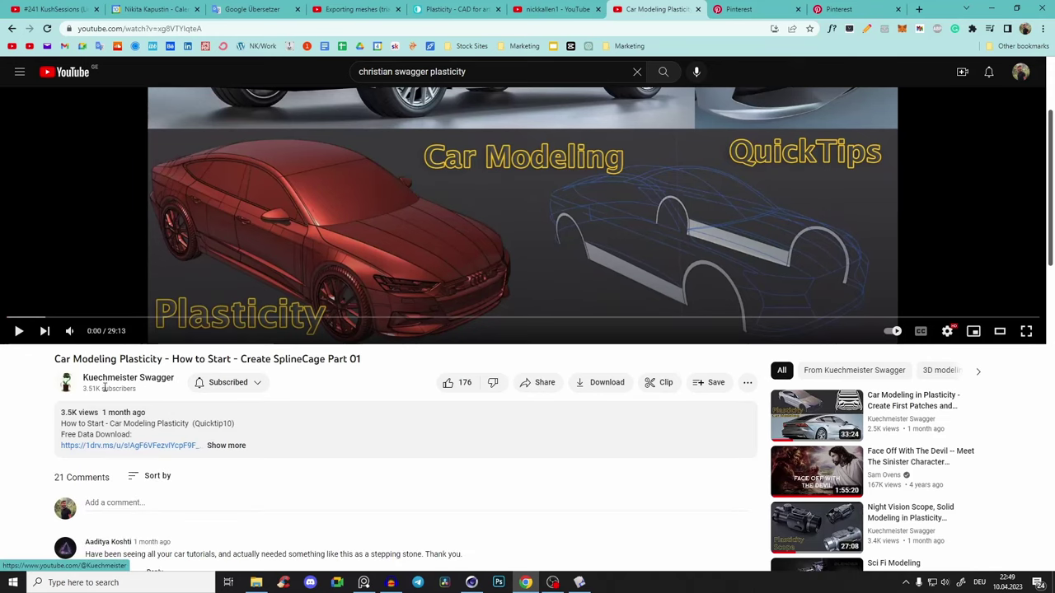
scroll(280, 195, up, 2)
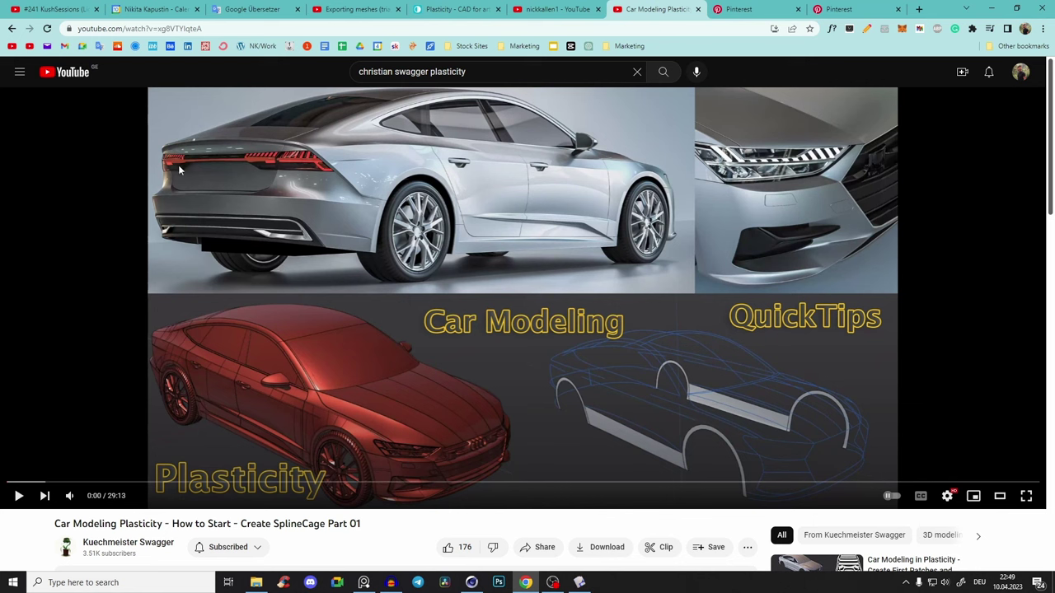
Go back to the channel's Videos grid, browse it, then switch to the Zen-So Pinterest pin
click(10, 30)
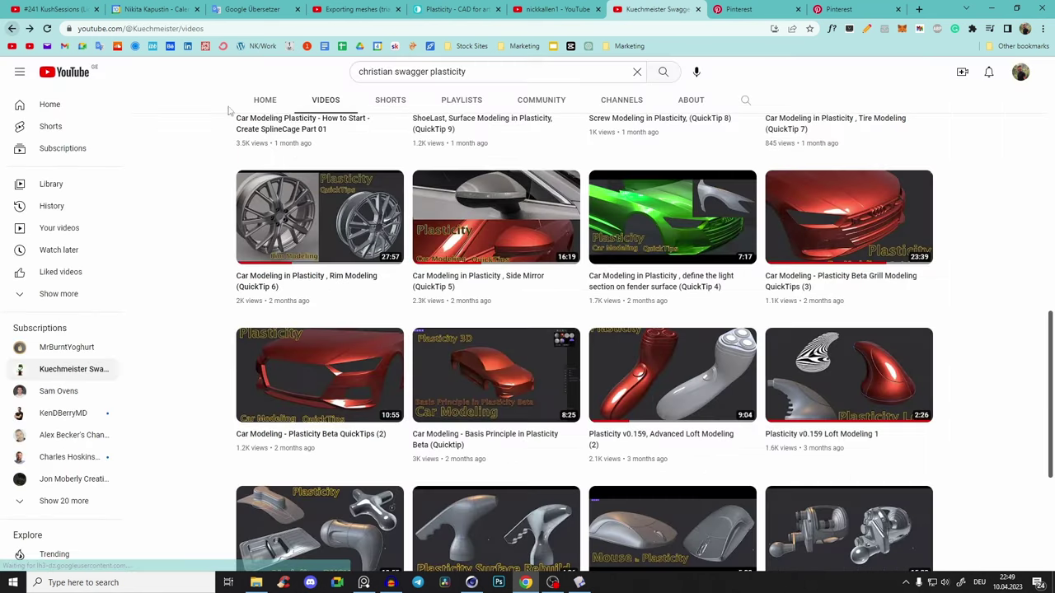
scroll(534, 262, down, 3)
scroll(534, 262, up, 3)
scroll(522, 296, up, 3)
scroll(404, 255, down, 2)
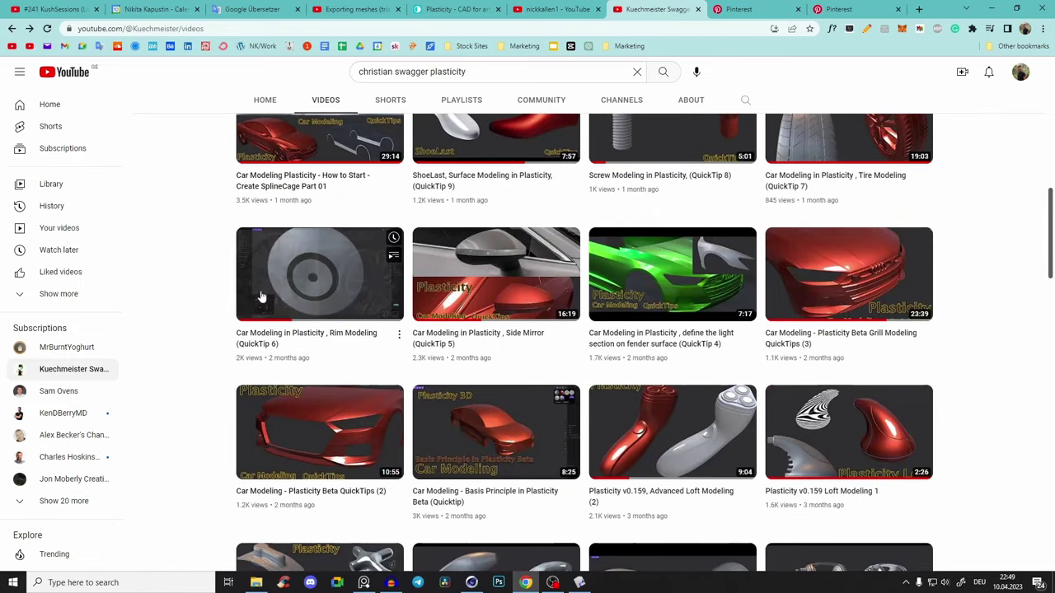
scroll(502, 353, up, 3)
scroll(502, 353, down, 3)
scroll(502, 352, down, 2)
scroll(474, 321, up, 5)
scroll(474, 321, down, 3)
scroll(527, 297, up, 2)
scroll(610, 272, down, 1)
scroll(693, 247, down, 1)
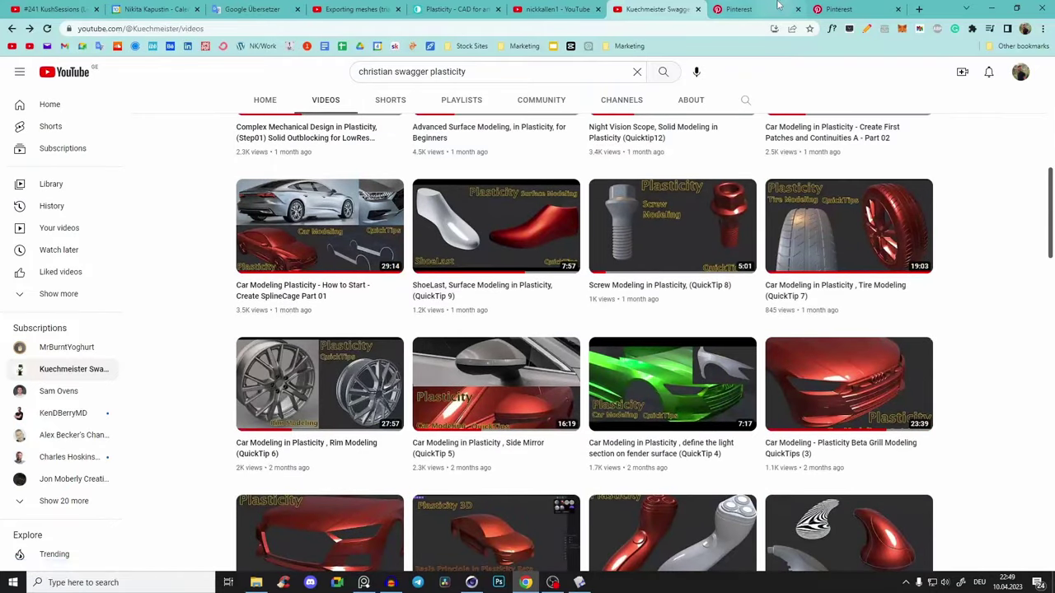
click(839, 9)
scroll(468, 536, down, 3)
Browse the More like this sci-fi hard-surface pins, then return to the Plasticity tab with Ctrl+5
scroll(467, 536, up, 3)
mouse_move(396, 237)
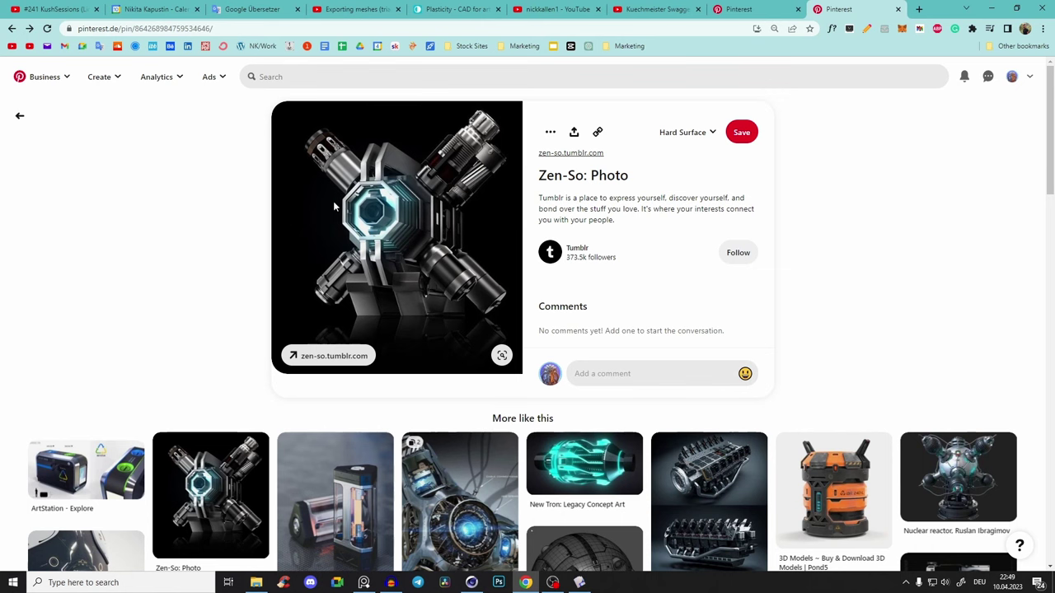
scroll(342, 273, down, 2)
scroll(330, 314, down, 2)
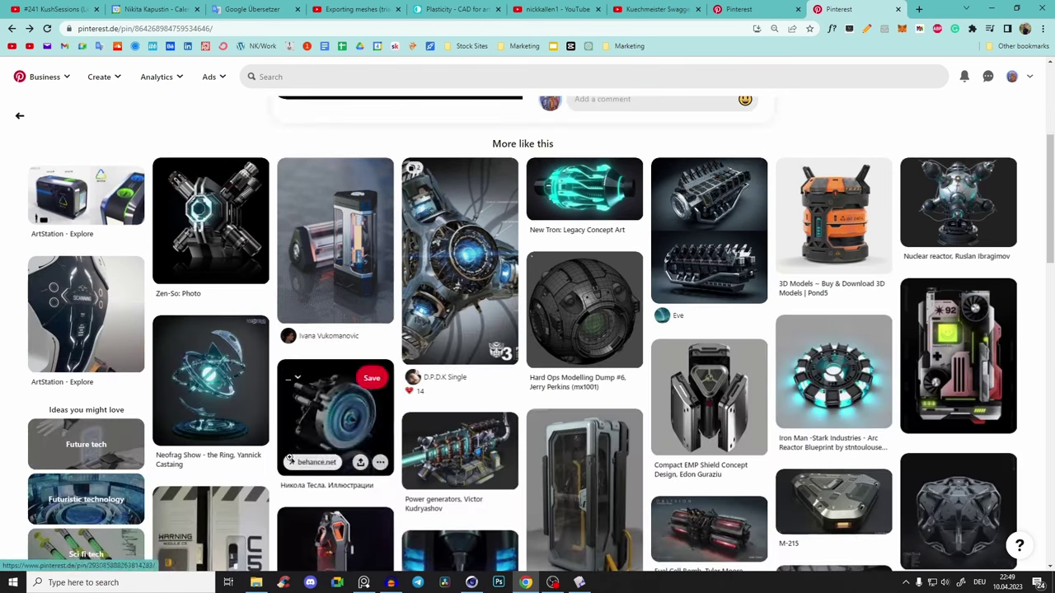
scroll(216, 210, down, 3)
scroll(354, 247, up, 3)
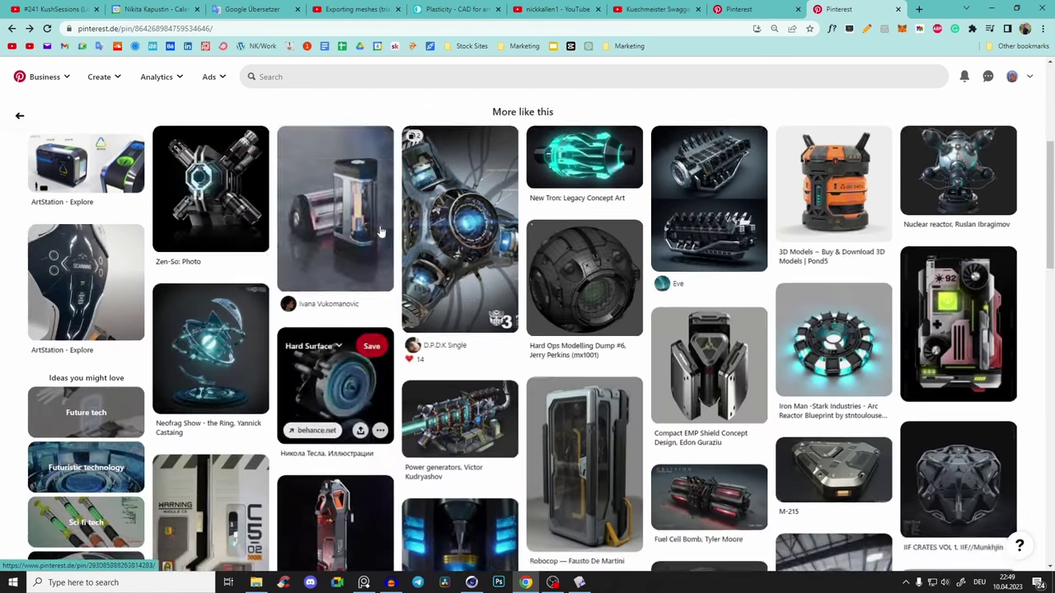
scroll(571, 285, up, 3)
scroll(569, 283, down, 2)
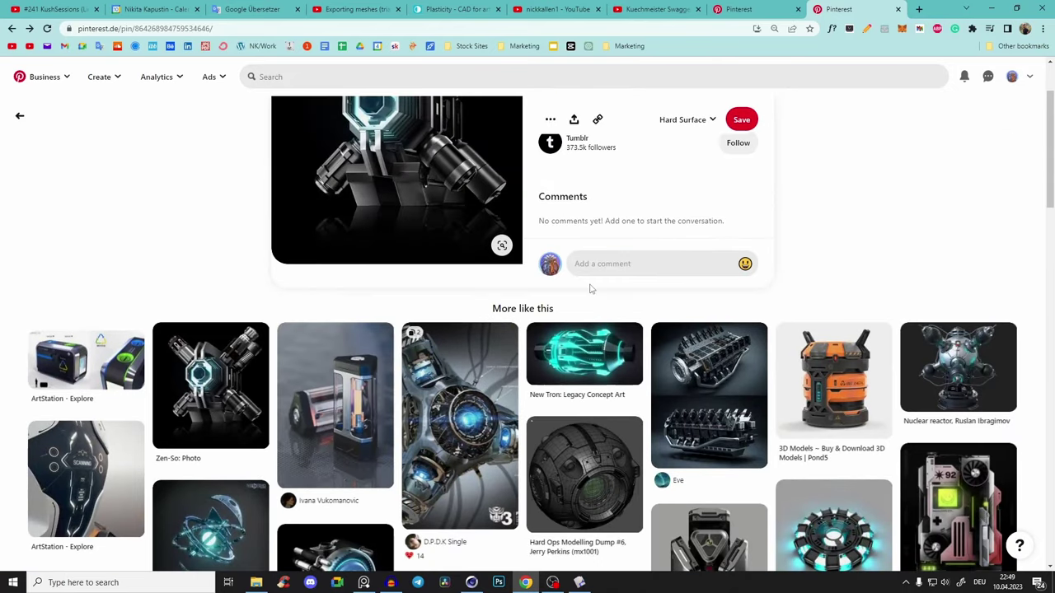
scroll(581, 286, down, 2)
scroll(973, 190, down, 2)
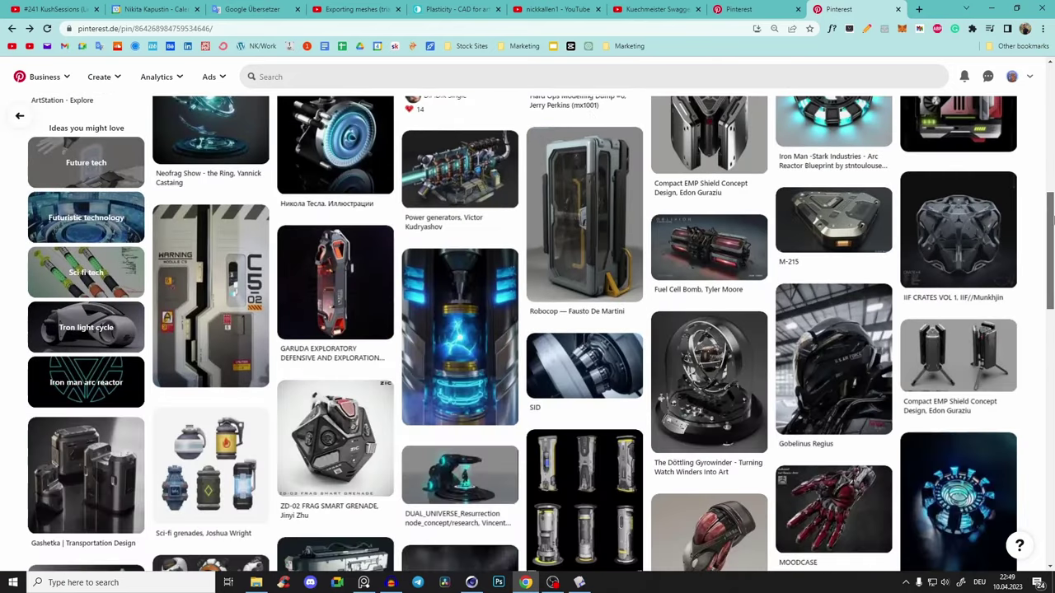
scroll(1038, 173, up, 3)
scroll(1051, 162, down, 2)
scroll(989, 206, up, 1)
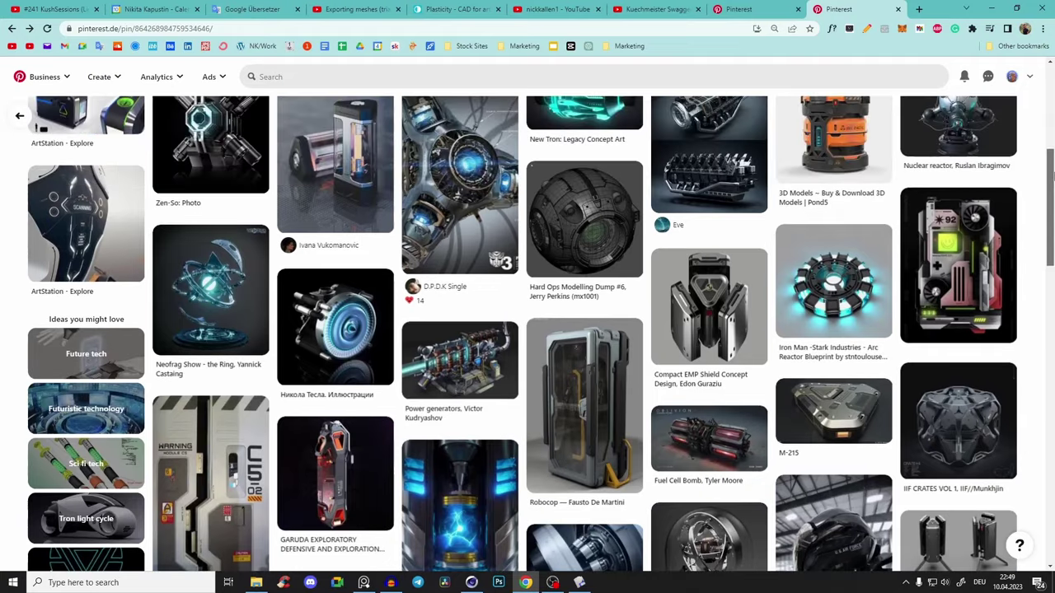
scroll(857, 248, up, 3)
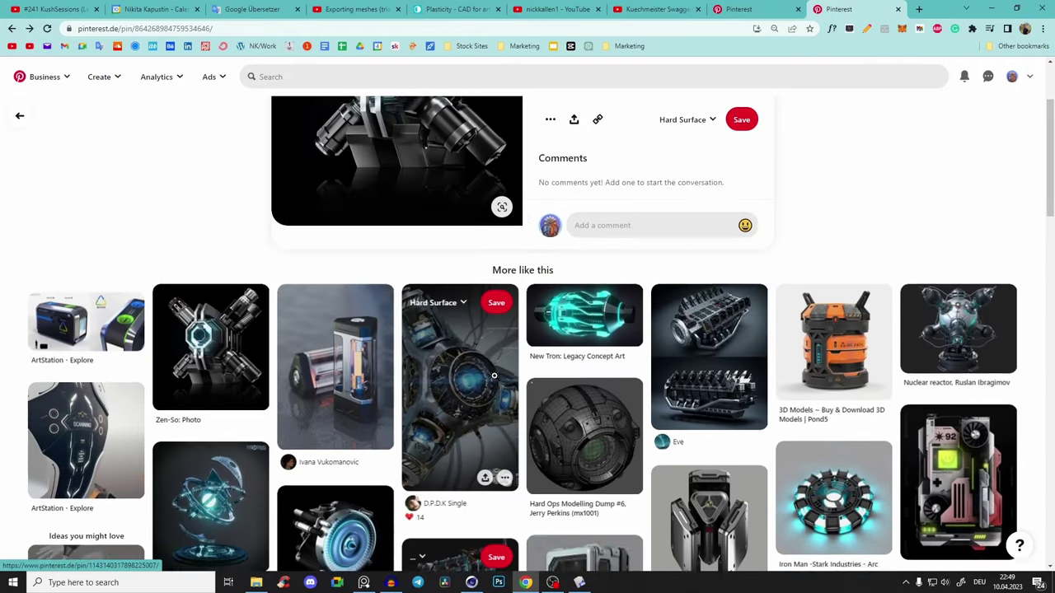
scroll(825, 165, up, 2)
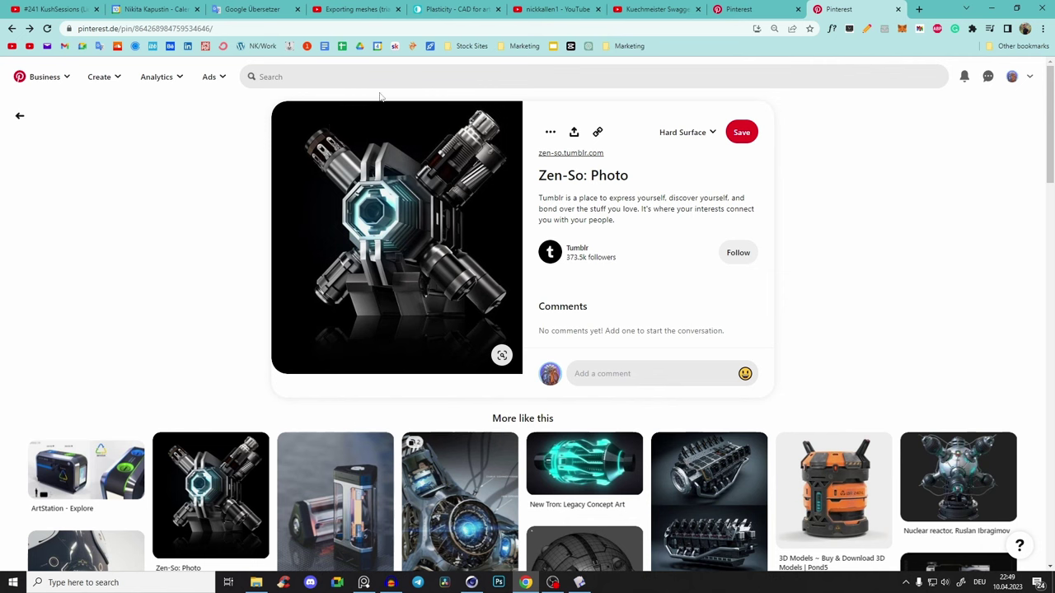
scroll(132, 284, down, 1)
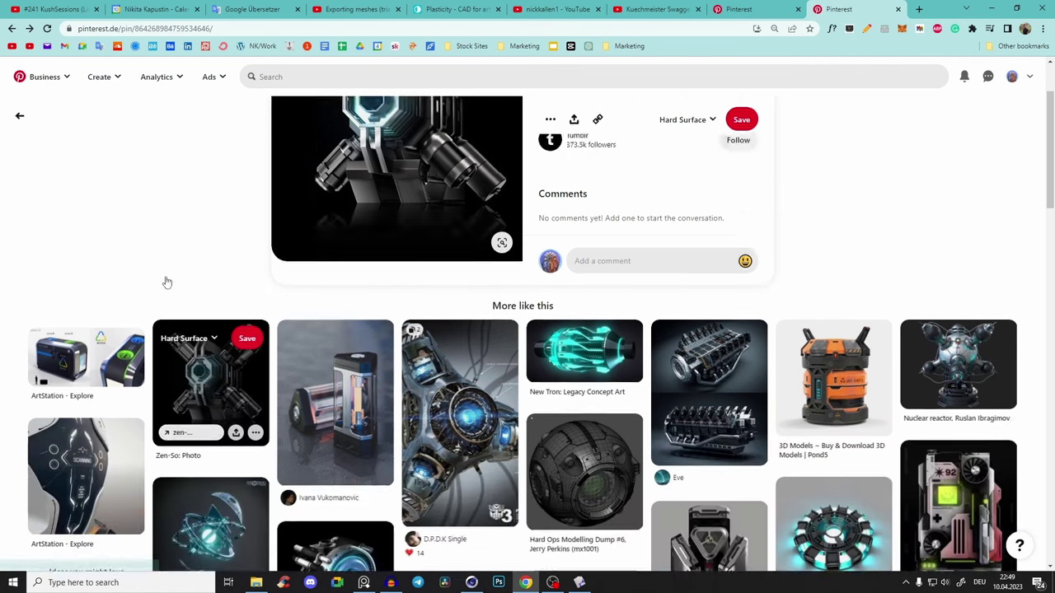
scroll(169, 305, up, 1)
scroll(388, 172, down, 2)
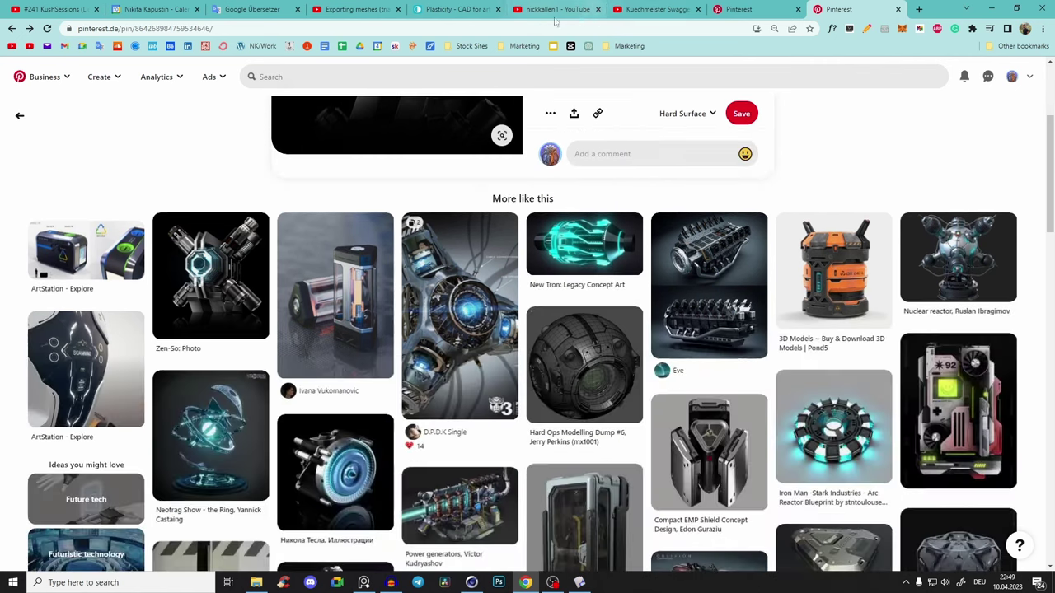
scroll(474, 190, up, 2)
key(ctrl+5)
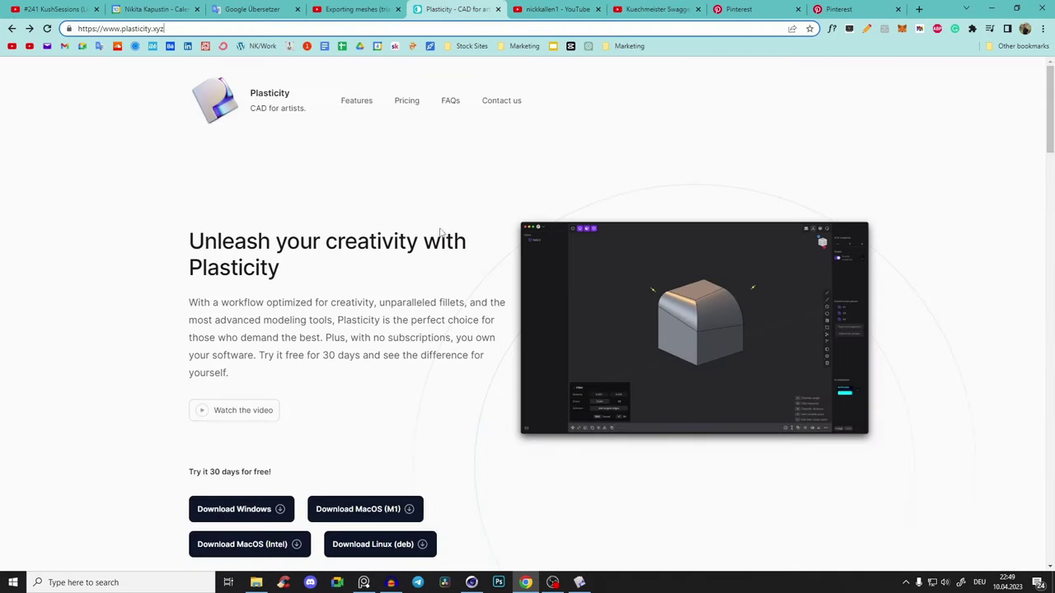
Scroll plasticity.xyz down to its $0, $99 and $299 plans, then return to Pinterest
scroll(441, 264, down, 3)
scroll(449, 248, up, 3)
scroll(447, 250, down, 5)
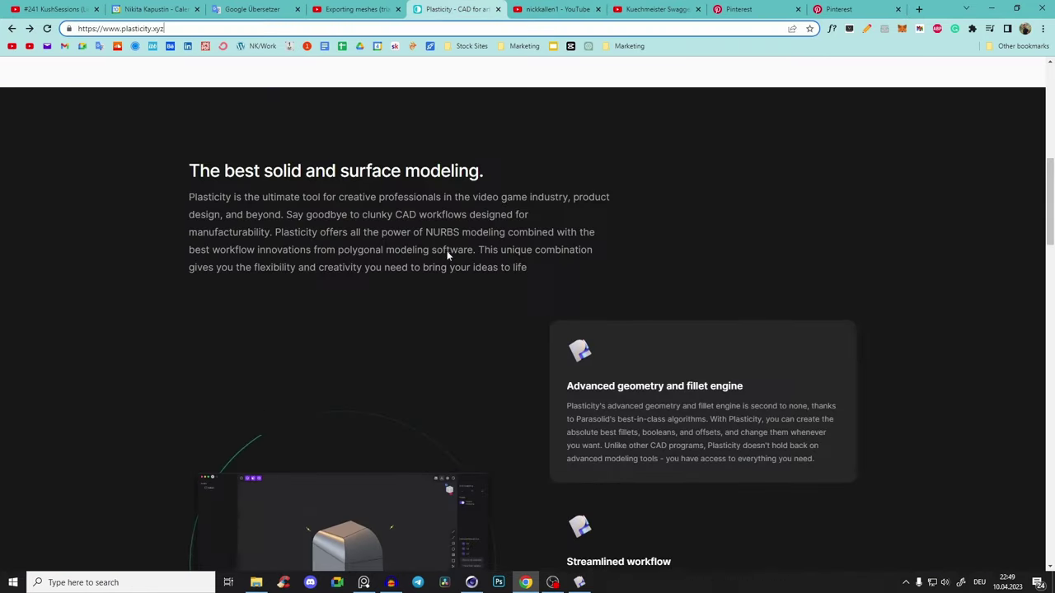
scroll(413, 272, up, 4)
scroll(214, 354, down, 5)
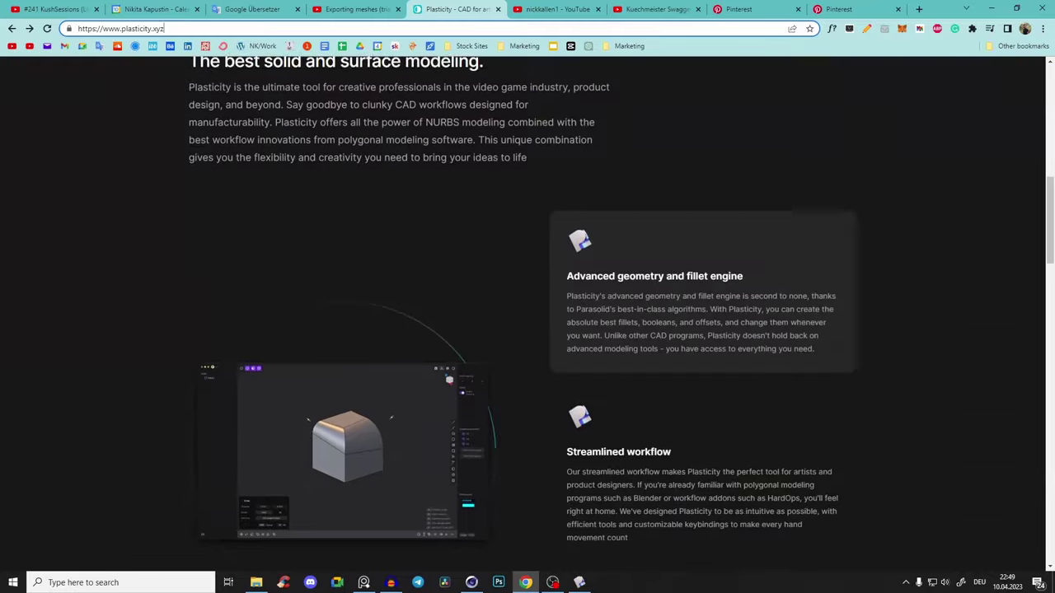
scroll(223, 353, down, 5)
scroll(247, 351, down, 5)
scroll(264, 348, up, 3)
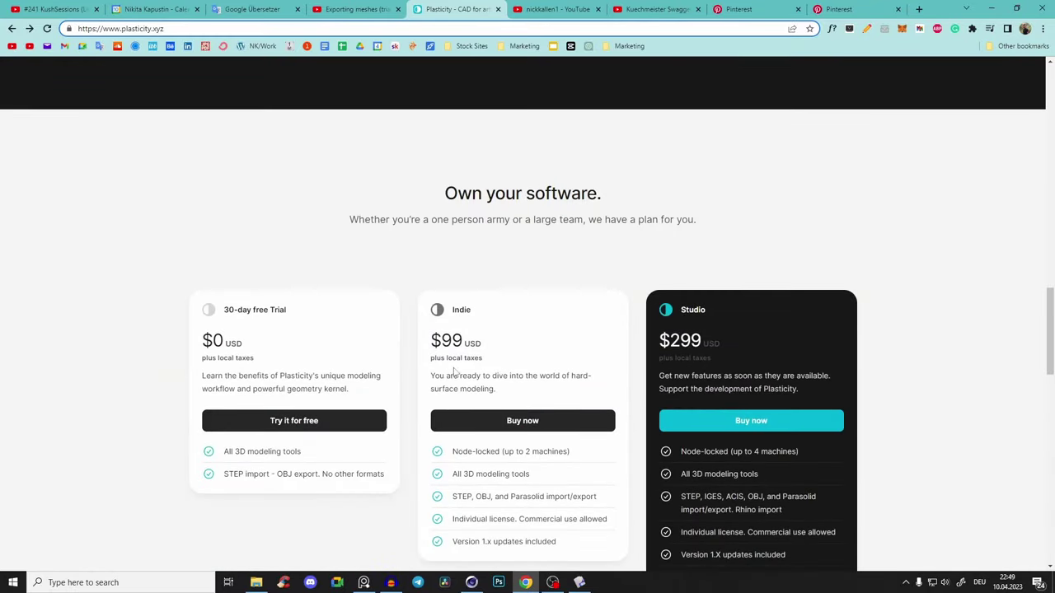
scroll(490, 354, up, 10)
click(828, 8)
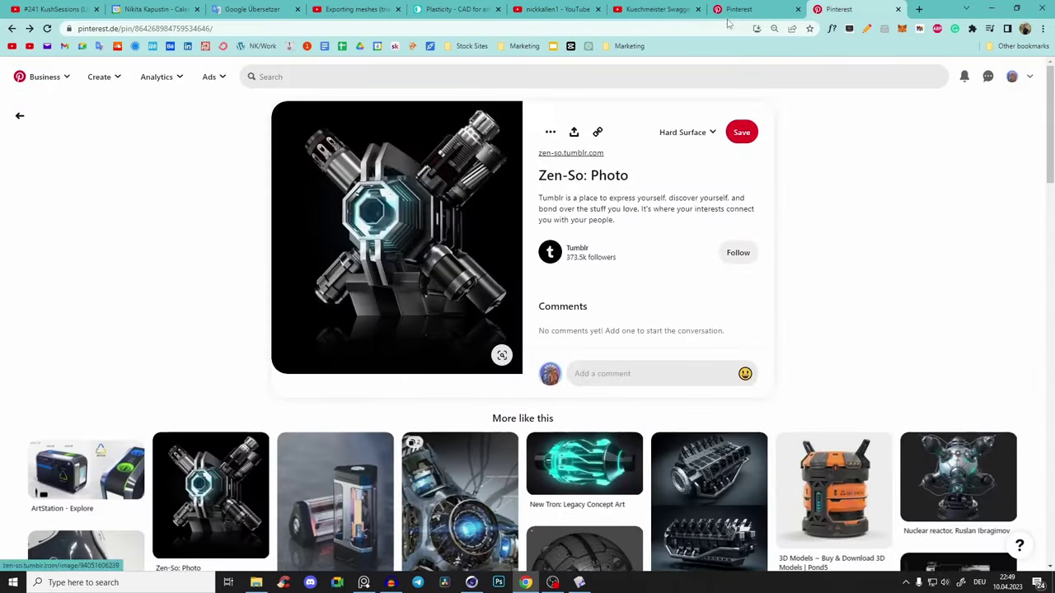
View the Safe kit loot-box pin, then minimize Chrome to reveal the Plasticity chest model
click(742, 9)
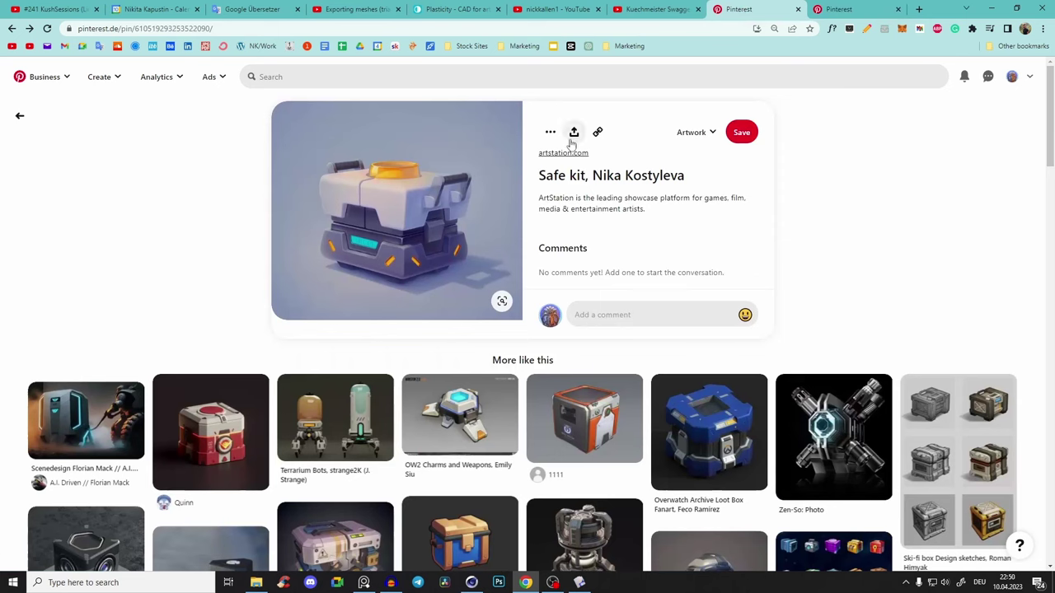
mouse_move(396, 211)
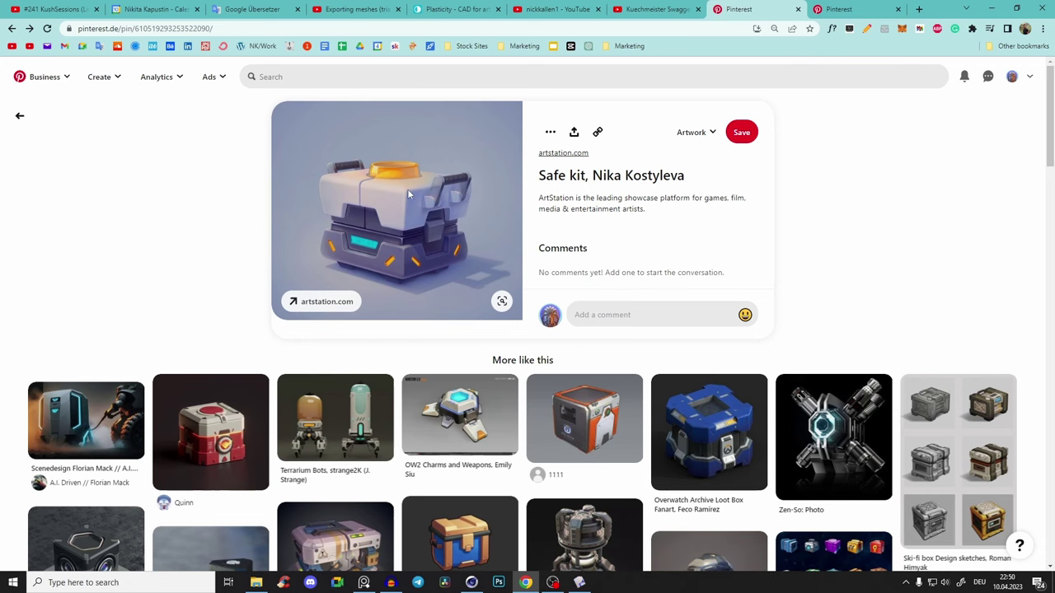
click(989, 8)
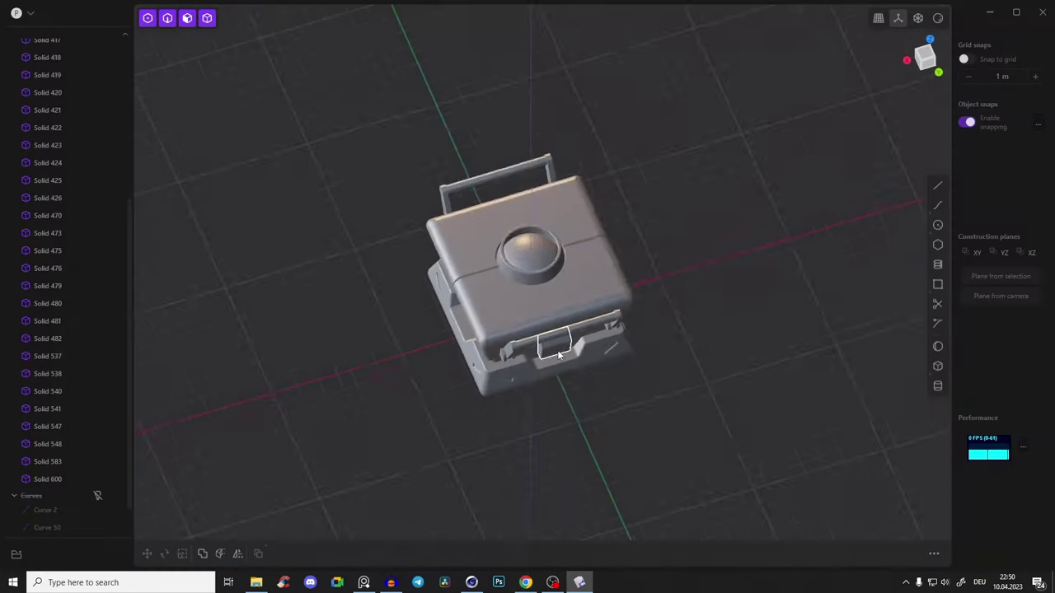
Float the Safe kit reference picture beside the chest model in Plasticity
click(358, 582)
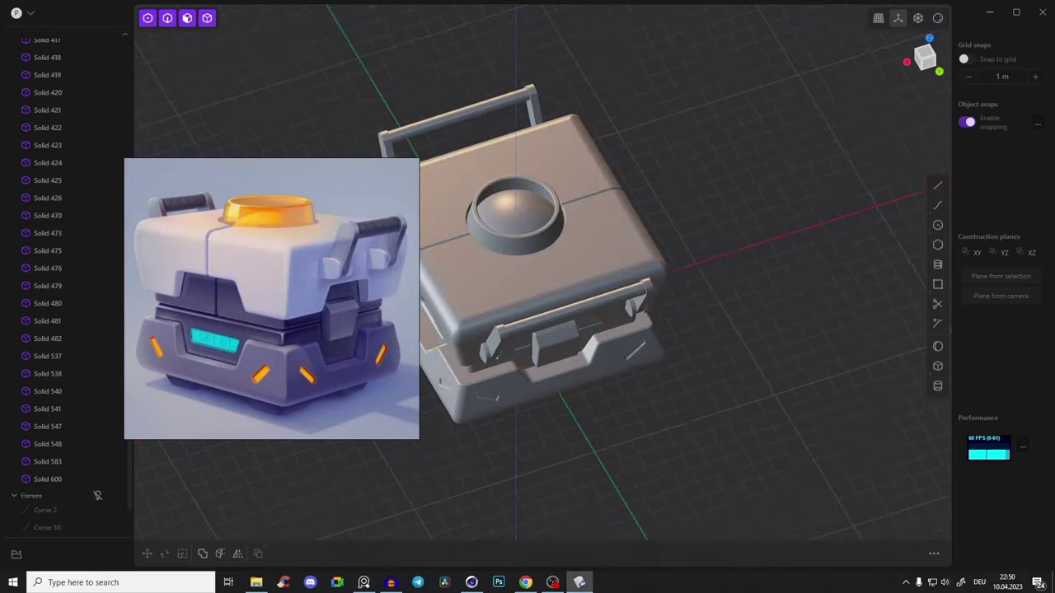
click(528, 583)
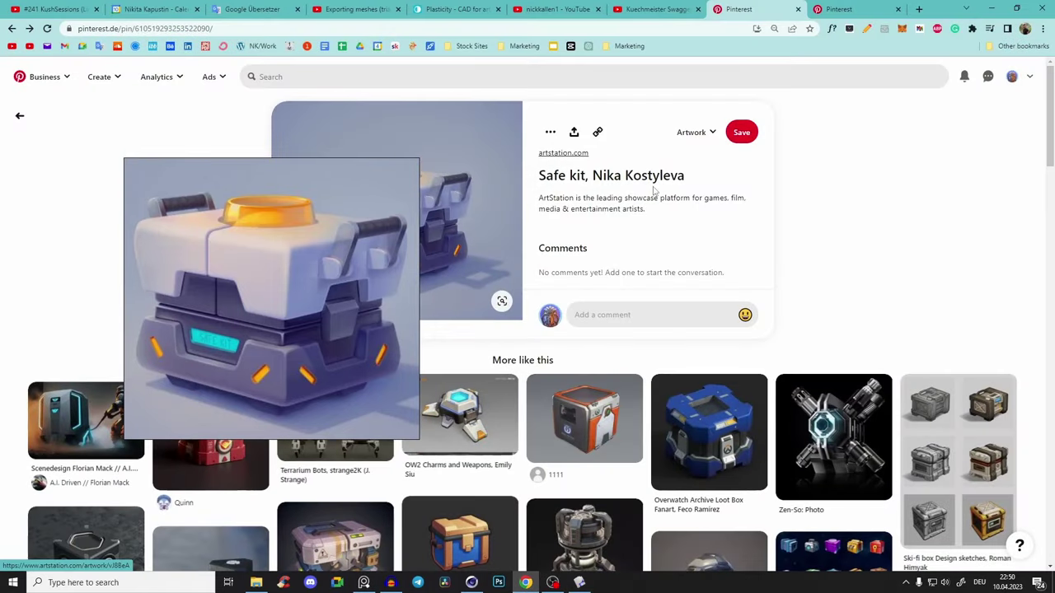
click(991, 7)
Orbit and pan around the chest to compare it with the reference, then bring Pinterest forward
mouse_move(558, 335)
middle_down()
mouse_move(785, 145)
mouse_move(671, 286)
mouse_move(694, 386)
middle_up()
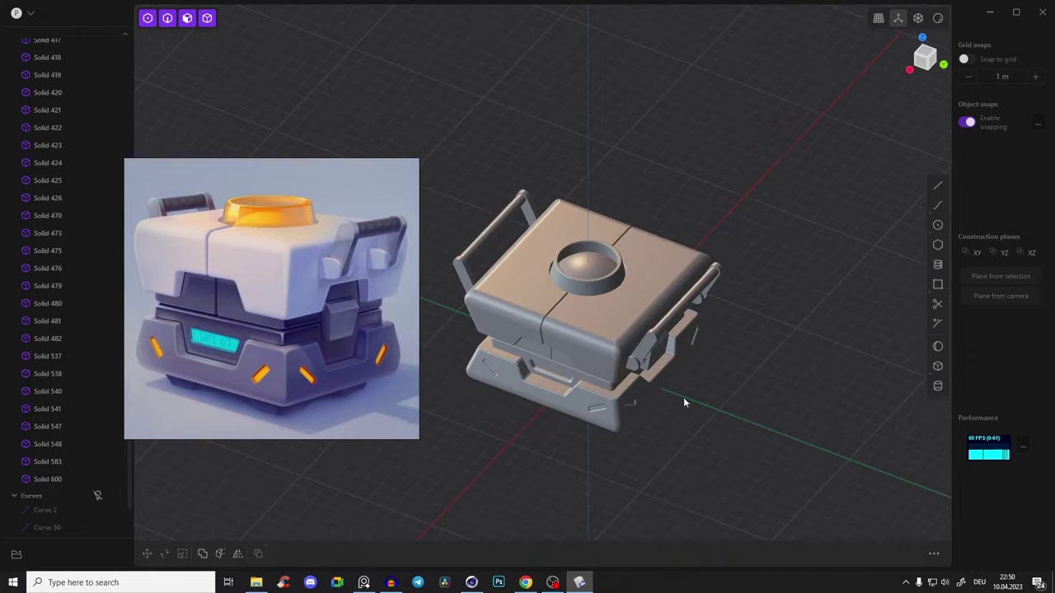
mouse_move(525, 583)
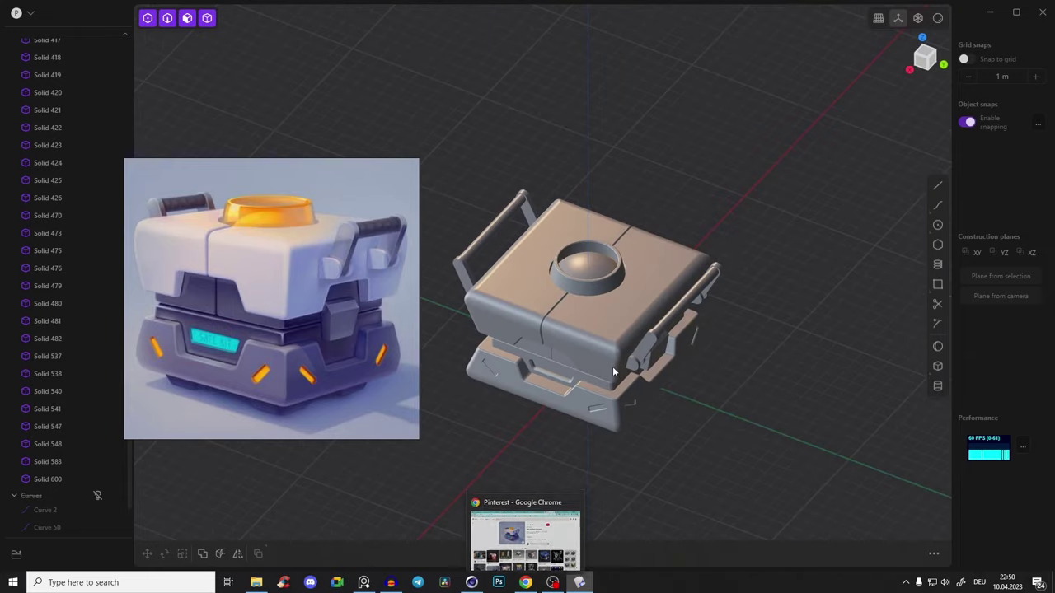
shift+middle_drag(612, 366, 651, 338)
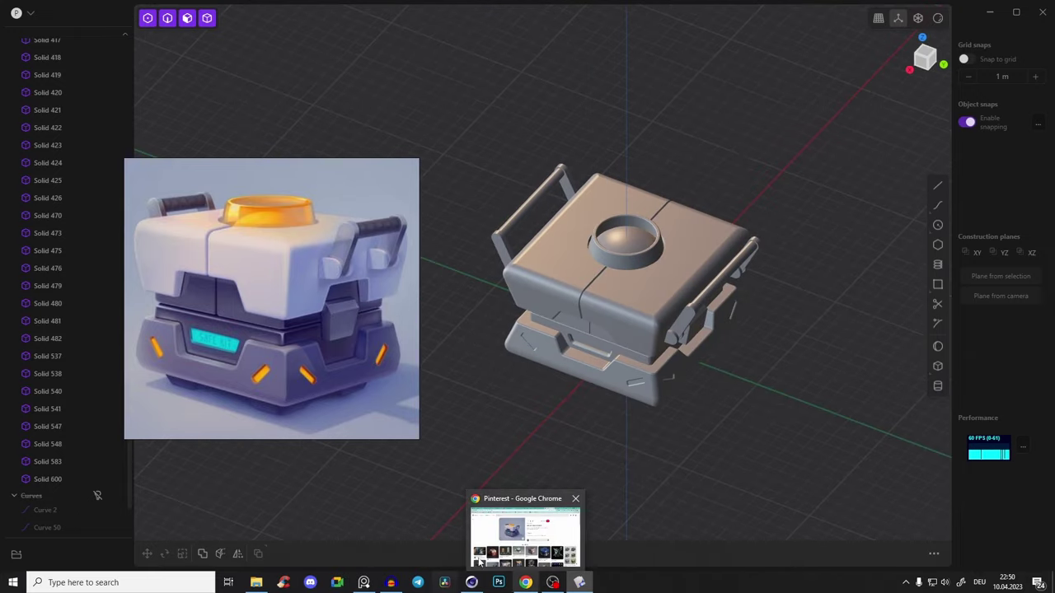
shift+middle_drag(524, 361, 486, 398)
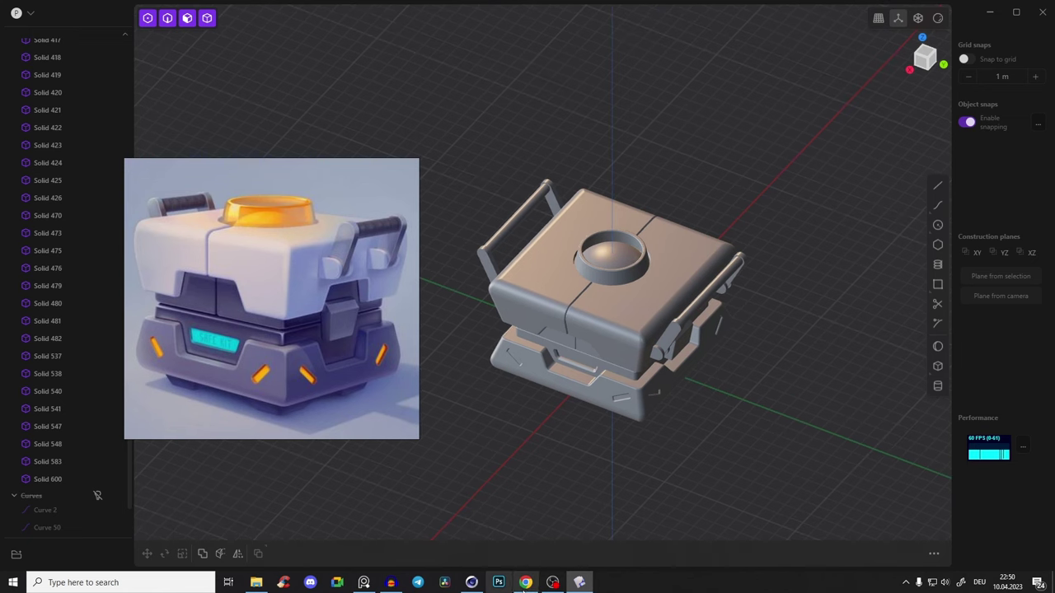
click(525, 585)
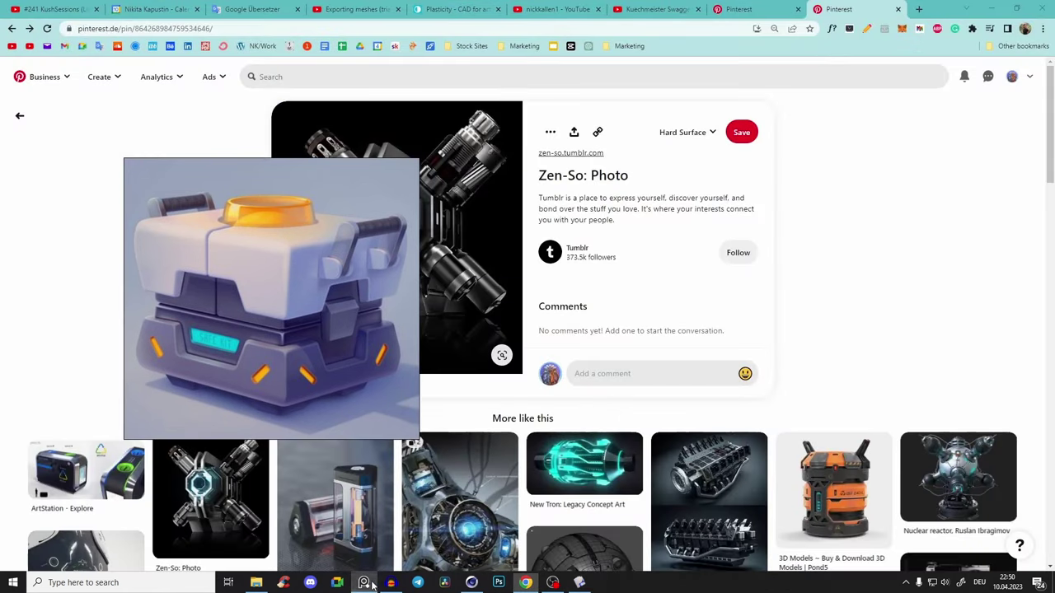
Scroll the Zen-So pin's More like this references, then move via YouTube to the Plasticity tab
scroll(346, 247, down, 3)
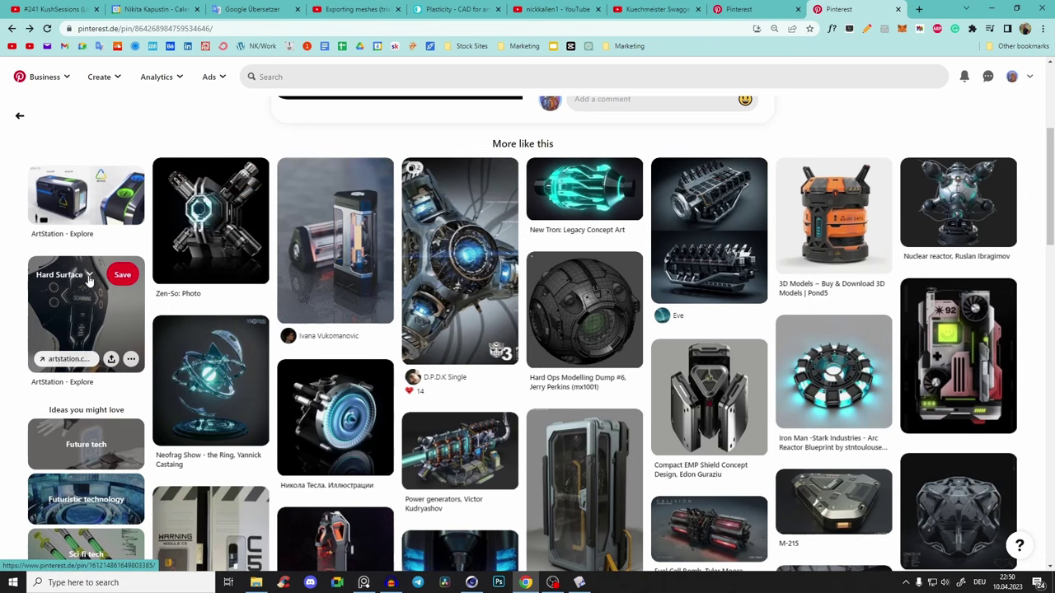
scroll(139, 400, down, 2)
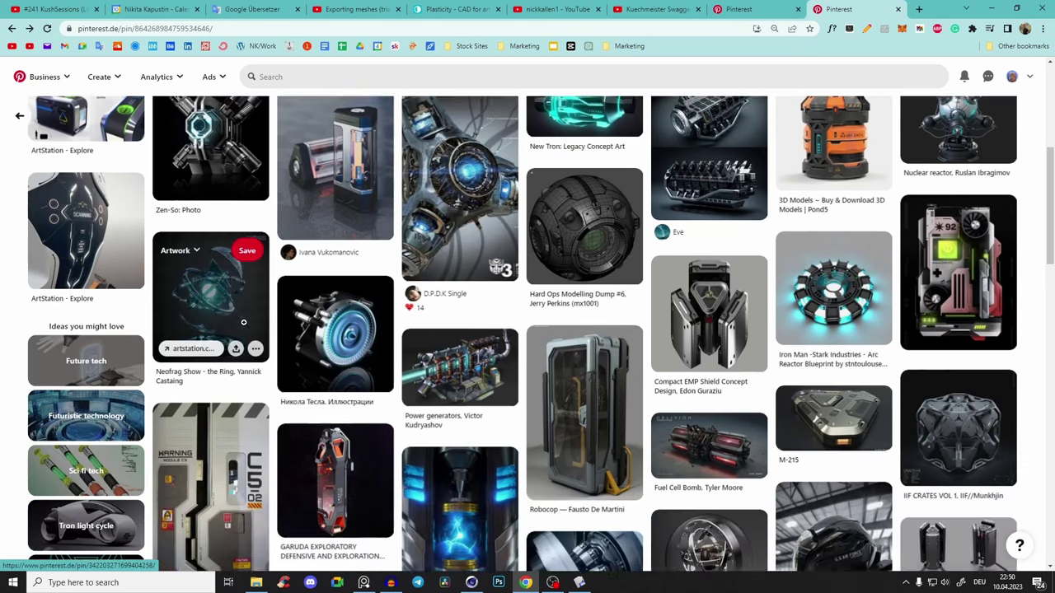
scroll(709, 388, up, 3)
scroll(716, 387, down, 2)
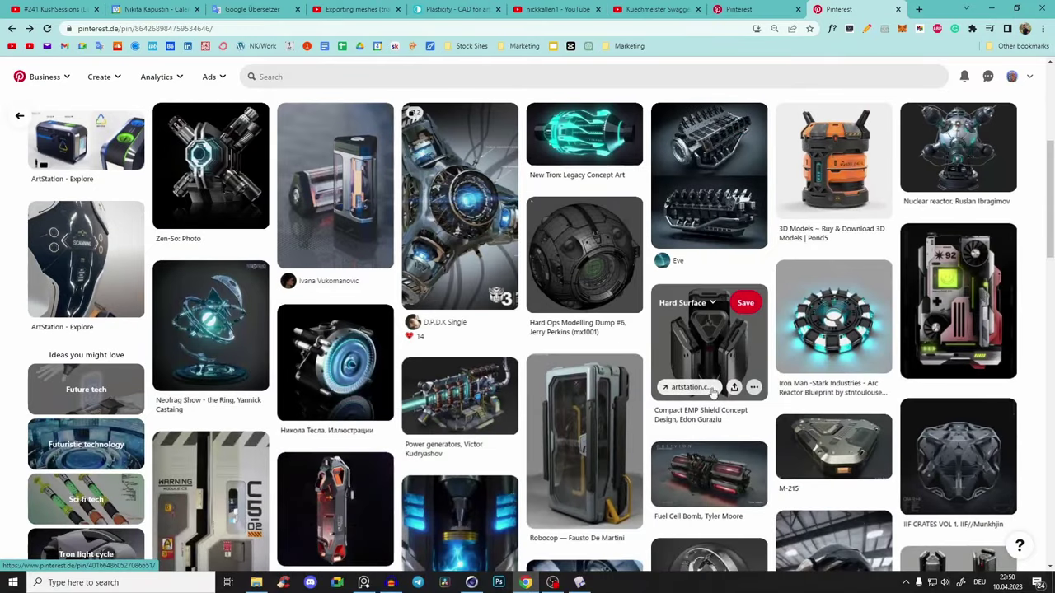
scroll(716, 387, down, 1)
scroll(715, 387, up, 3)
scroll(659, 272, up, 3)
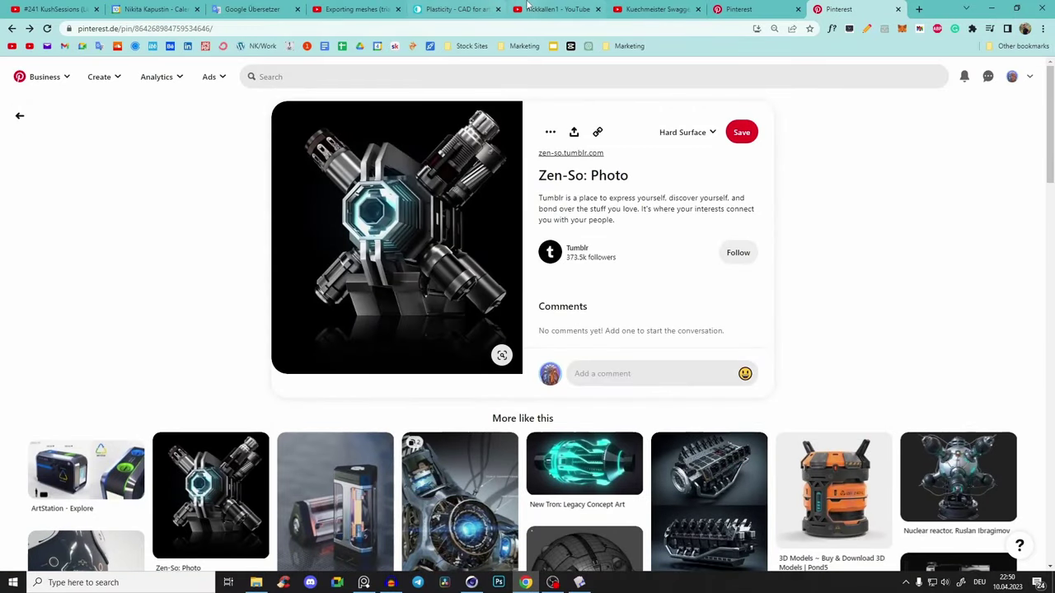
click(554, 9)
click(445, 9)
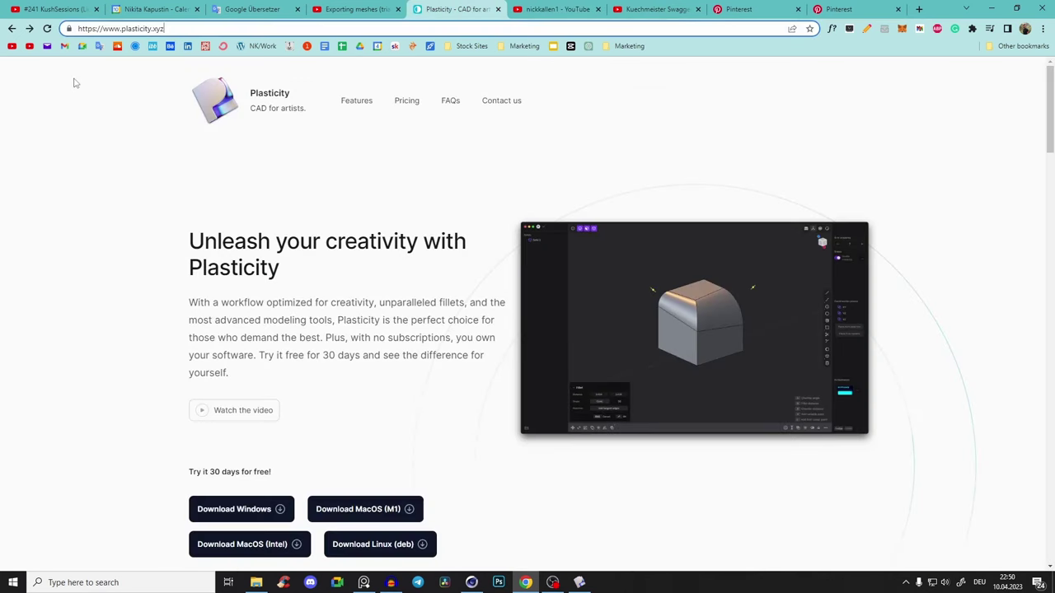
Browse another creator's Plasticity tutorial videos, then return to the Safe kit pin tab
click(614, 11)
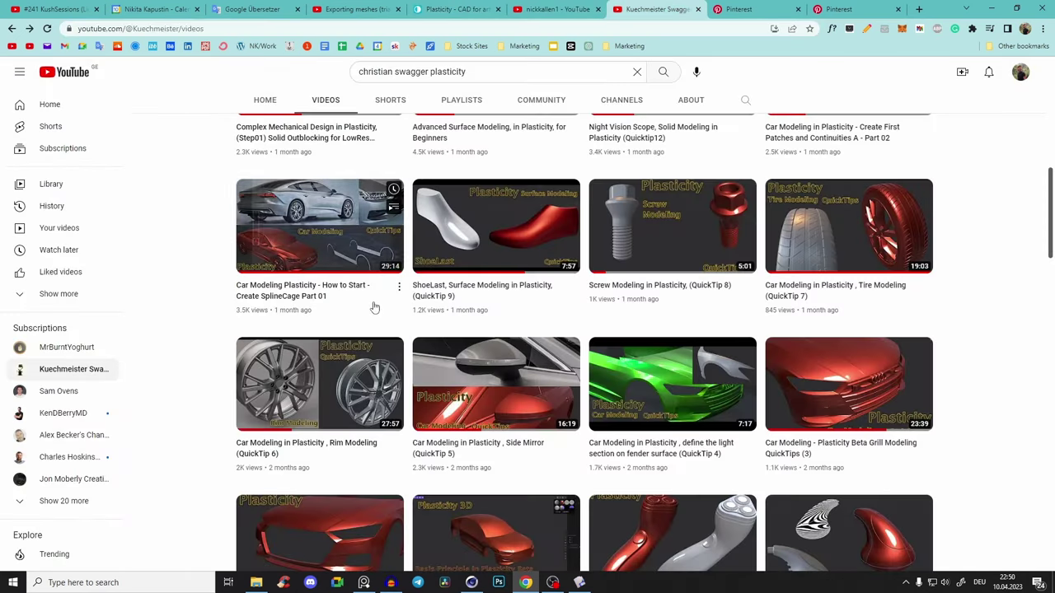
scroll(379, 301, up, 2)
scroll(400, 302, up, 5)
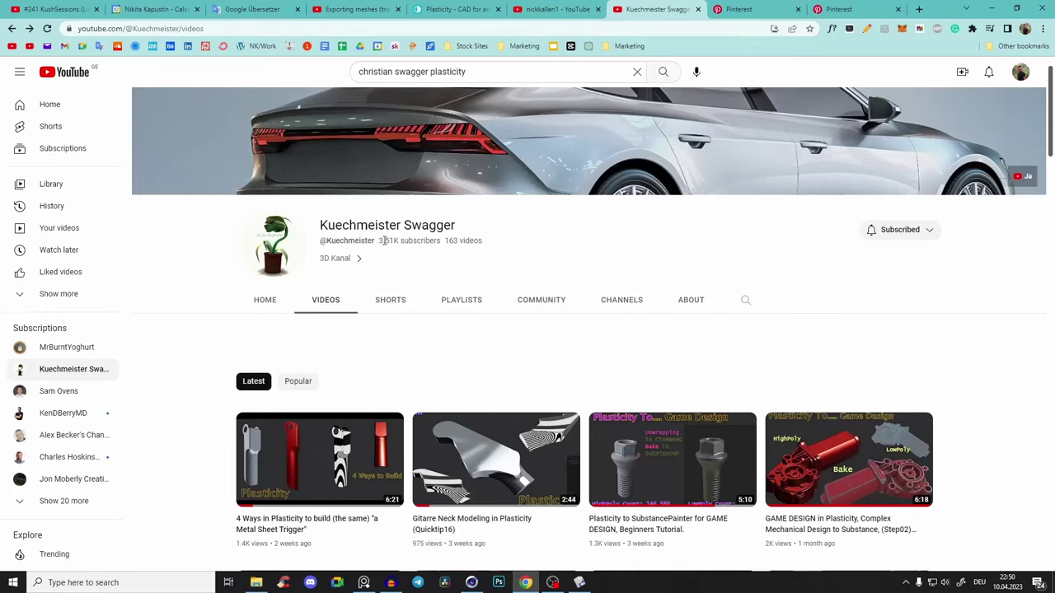
scroll(396, 252, down, 5)
scroll(394, 321, up, 4)
scroll(627, 223, down, 3)
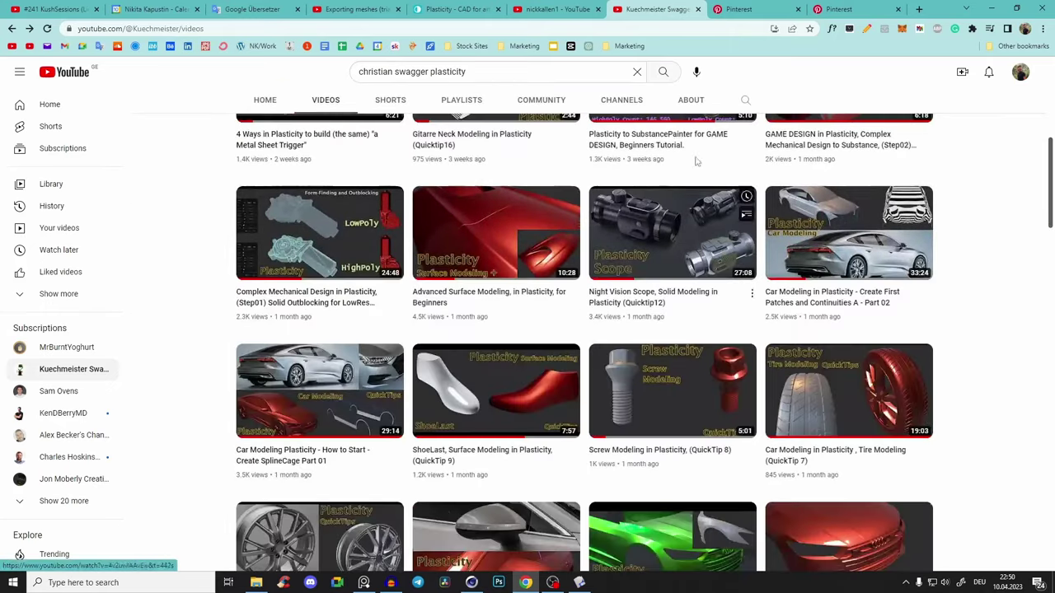
scroll(463, 550, down, 4)
scroll(626, 359, up, 5)
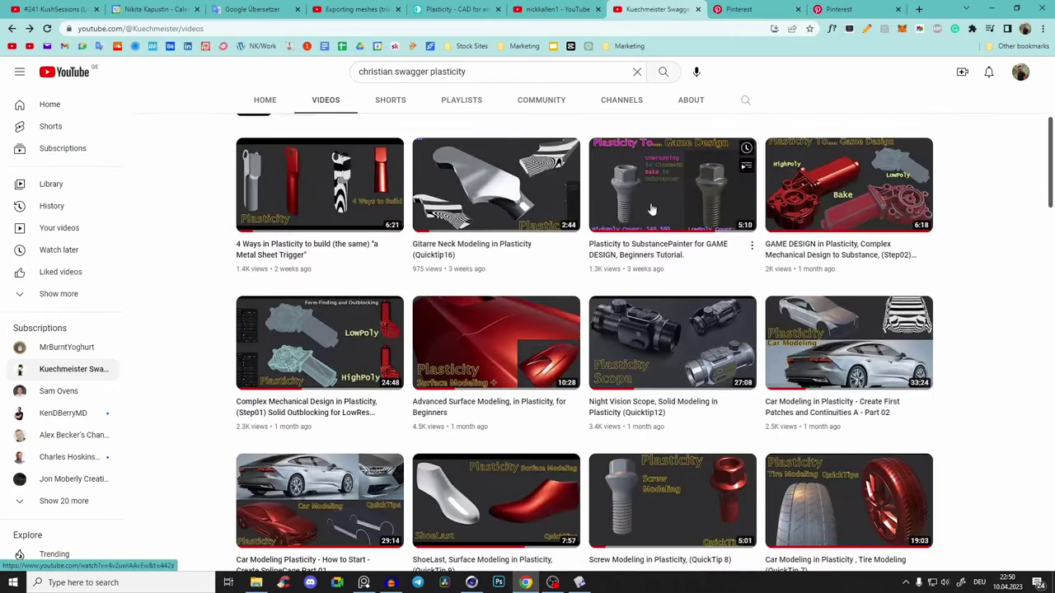
scroll(577, 281, up, 4)
scroll(588, 384, down, 4)
click(772, 5)
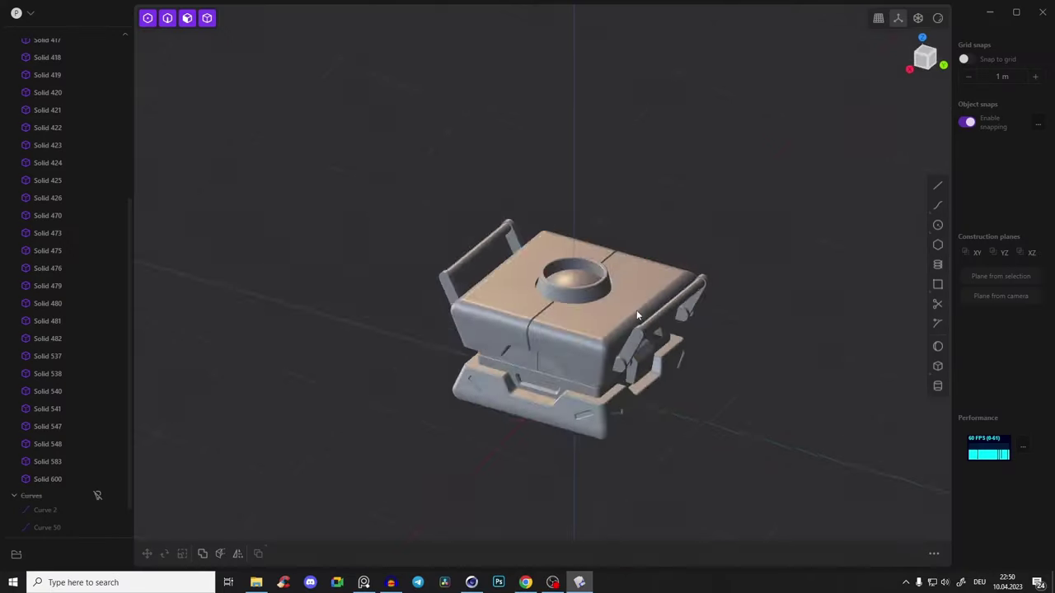
Orbit above the safe-kit model in Plasticity and box-select its parts
mouse_move(637, 310)
middle_down()
mouse_move(658, 380)
mouse_move(676, 385)
middle_up()
mouse_move(579, 345)
middle_down()
mouse_move(712, 362)
mouse_move(657, 382)
mouse_move(656, 472)
middle_up()
drag(657, 475, 402, 157)
Clear the whole scene with New/clear scene from the P menu, confirming Yes
click(31, 18)
click(56, 24)
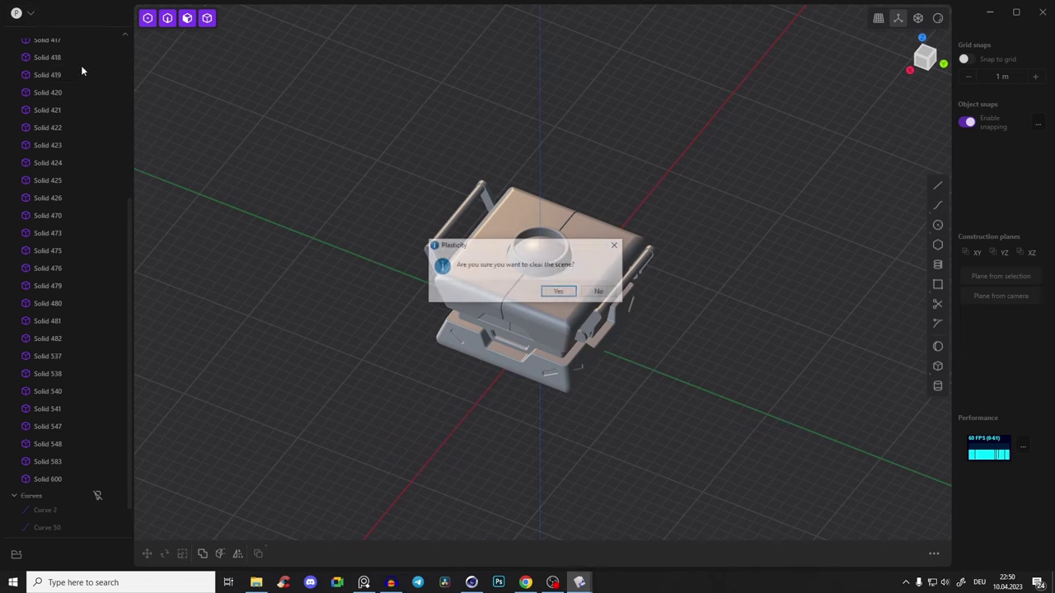
click(559, 292)
Select the leftover default cube and delete it, leaving an empty scene
mouse_move(594, 393)
middle_down()
mouse_move(557, 300)
mouse_move(584, 303)
mouse_move(541, 283)
middle_up()
click(541, 283)
mouse_move(586, 410)
middle_down()
mouse_move(598, 354)
mouse_move(569, 300)
mouse_move(502, 327)
mouse_move(561, 360)
mouse_move(528, 321)
mouse_move(575, 226)
mouse_move(604, 300)
mouse_move(553, 300)
middle_up()
key(Delete)
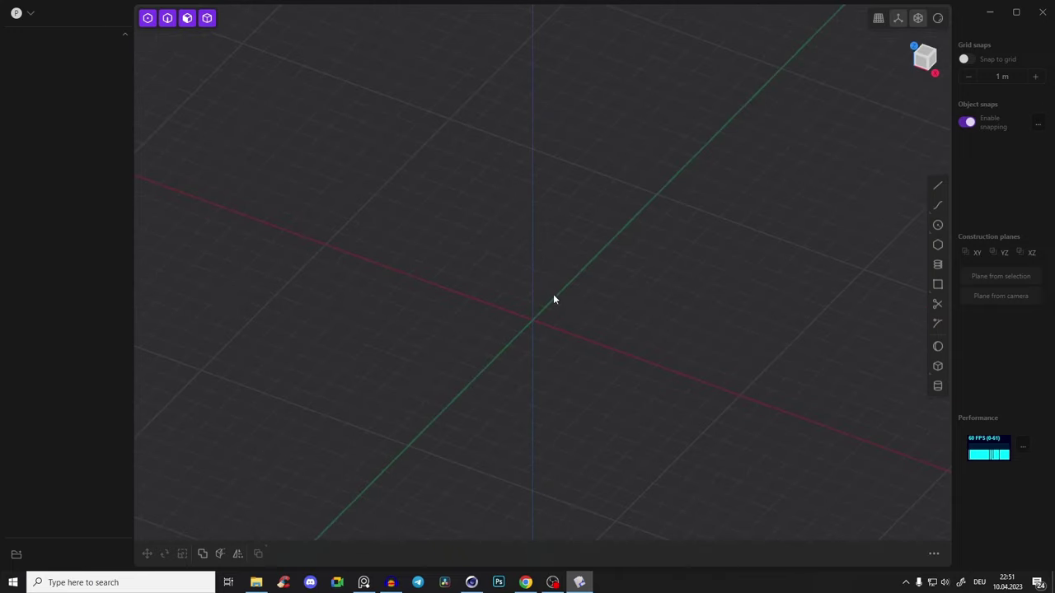
shift+middle_drag(629, 356, 583, 280)
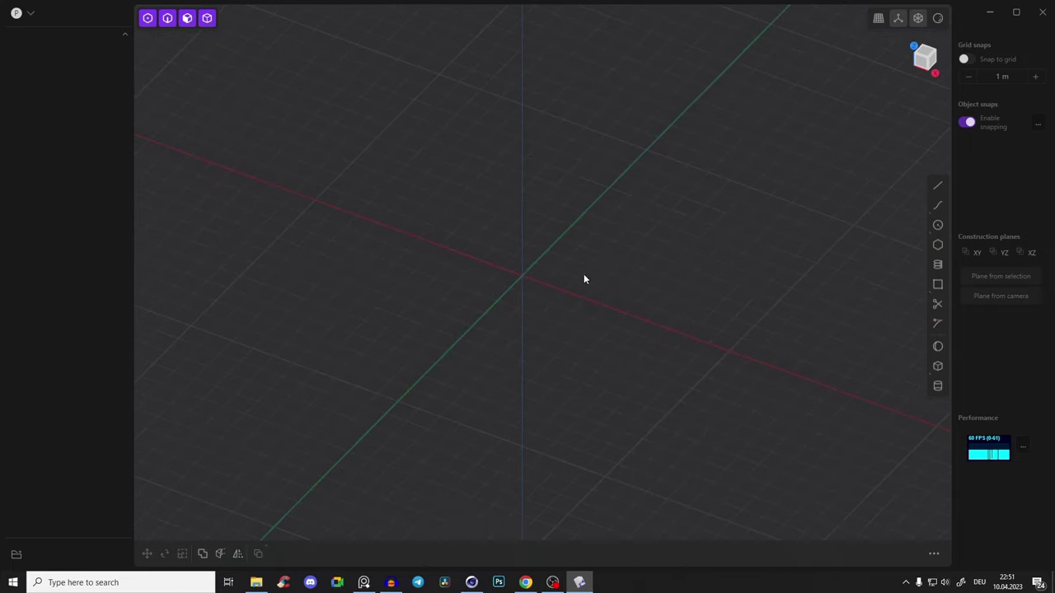
shift+middle_drag(441, 211, 470, 273)
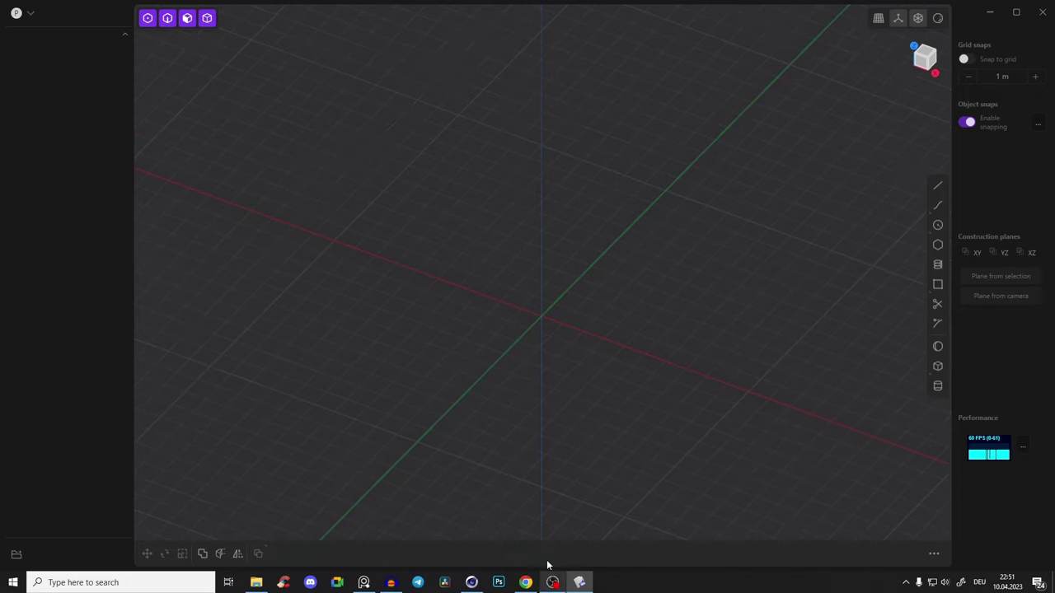
middle_drag(540, 284, 531, 316)
mouse_move(488, 369)
middle_down()
mouse_move(530, 360)
mouse_move(563, 304)
mouse_move(550, 346)
mouse_move(549, 306)
middle_up()
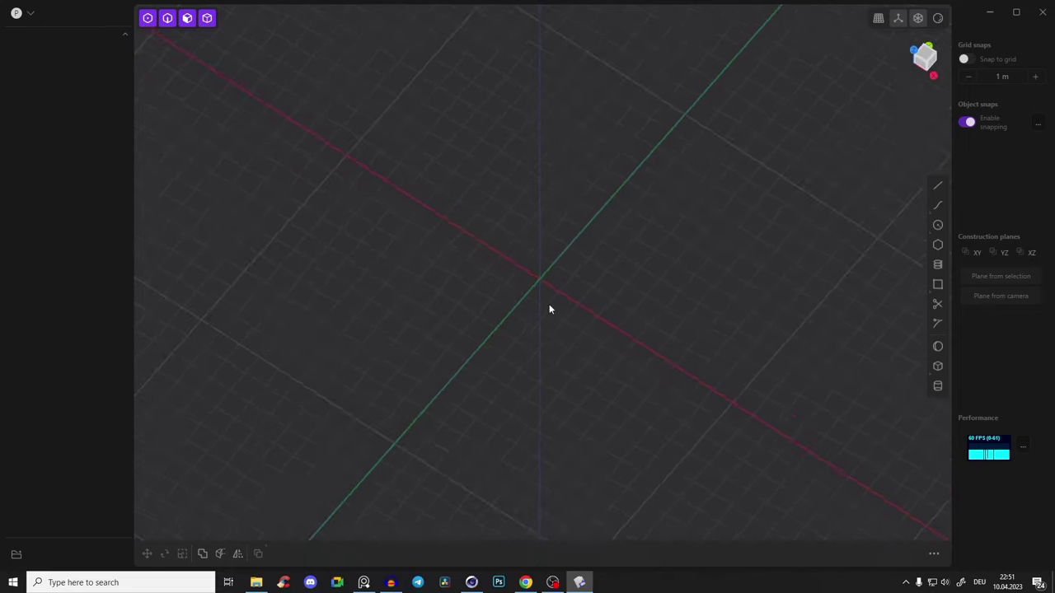
mouse_move(551, 346)
middle_down()
mouse_move(555, 316)
mouse_move(478, 268)
middle_up()
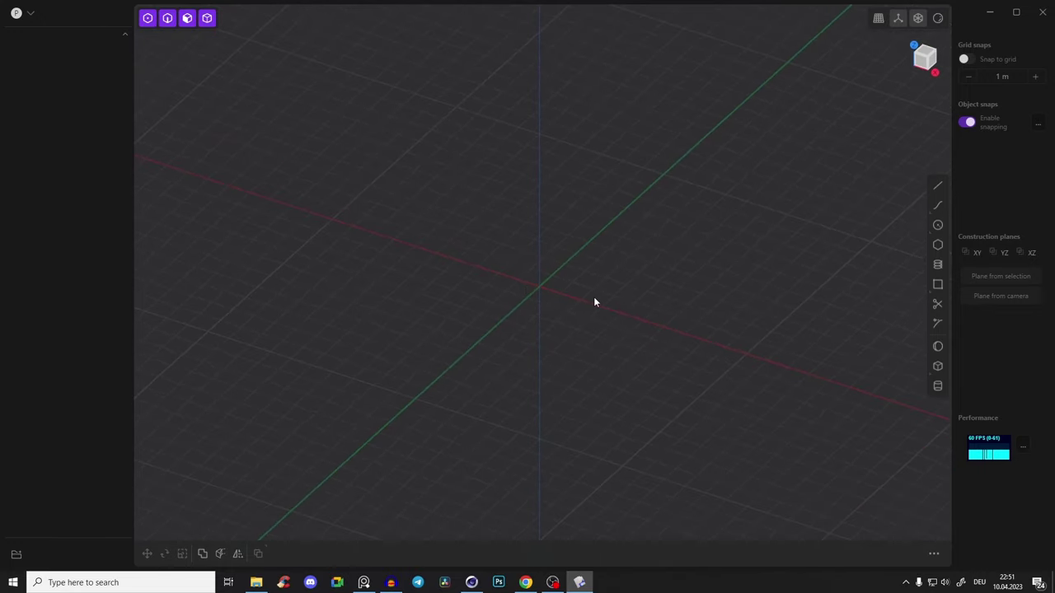
mouse_move(832, 150)
middle_down()
mouse_move(478, 254)
mouse_move(415, 386)
mouse_move(490, 244)
mouse_move(510, 353)
mouse_move(466, 313)
mouse_move(560, 306)
mouse_move(539, 350)
mouse_move(585, 277)
mouse_move(544, 316)
mouse_move(536, 370)
mouse_move(574, 351)
mouse_move(537, 283)
mouse_move(489, 388)
mouse_move(574, 304)
middle_up()
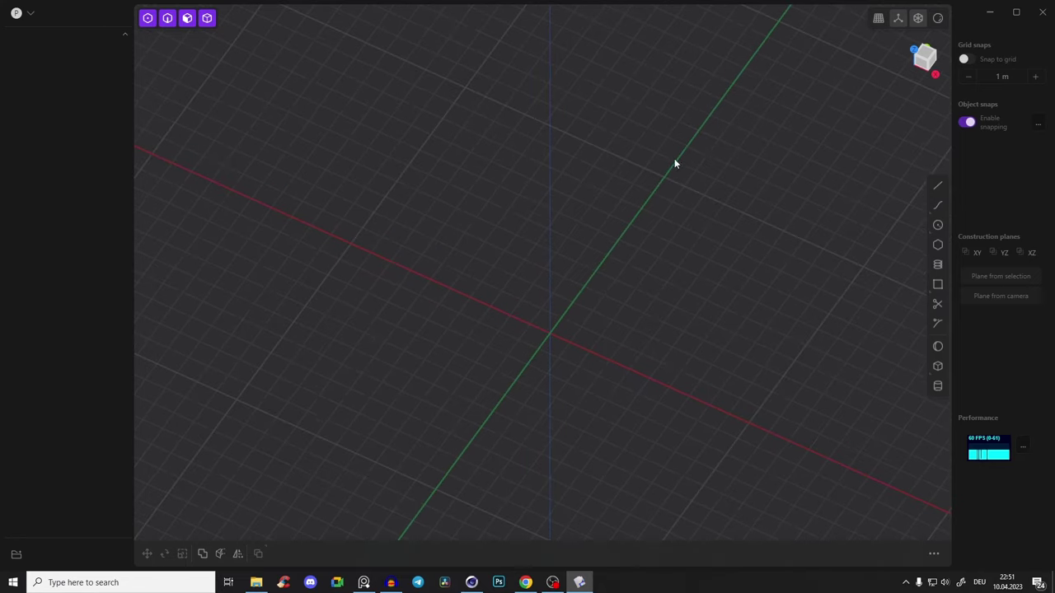
mouse_move(580, 510)
middle_down()
mouse_move(587, 443)
mouse_move(574, 450)
mouse_move(546, 435)
middle_up()
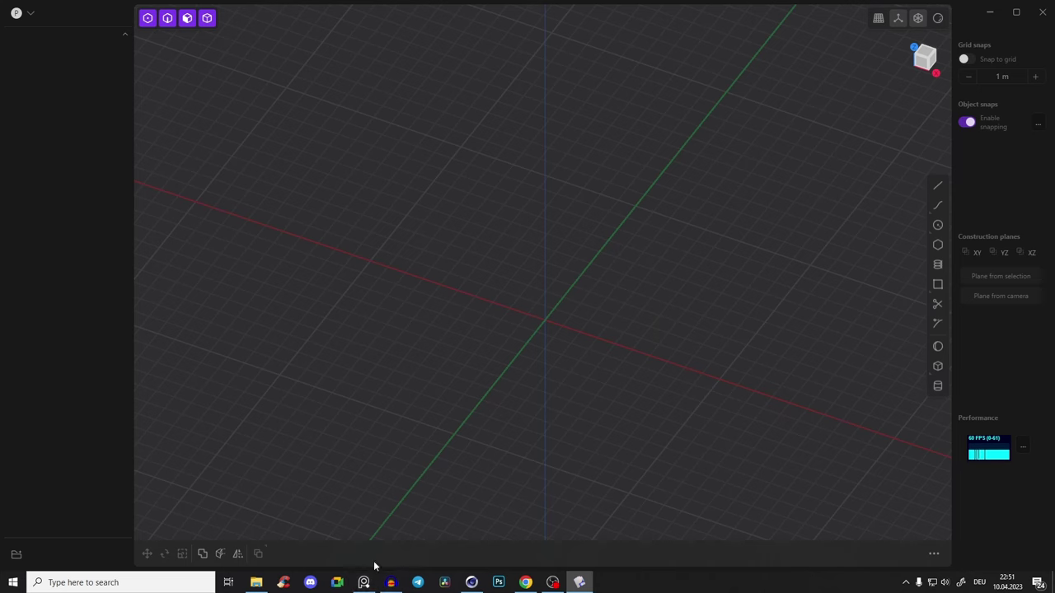
click(369, 583)
shift+middle_drag(577, 285, 614, 269)
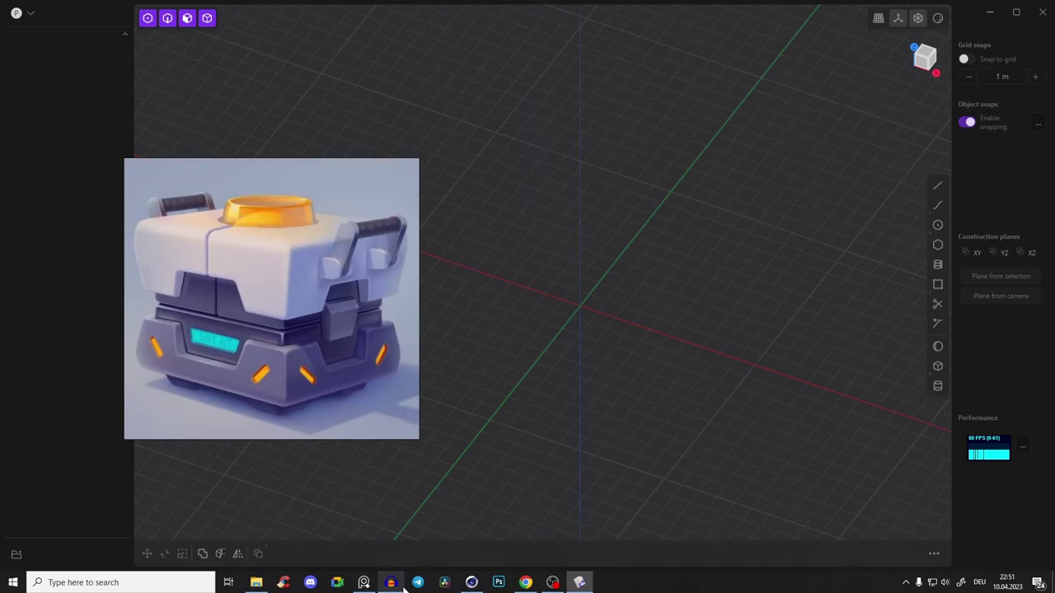
click(365, 583)
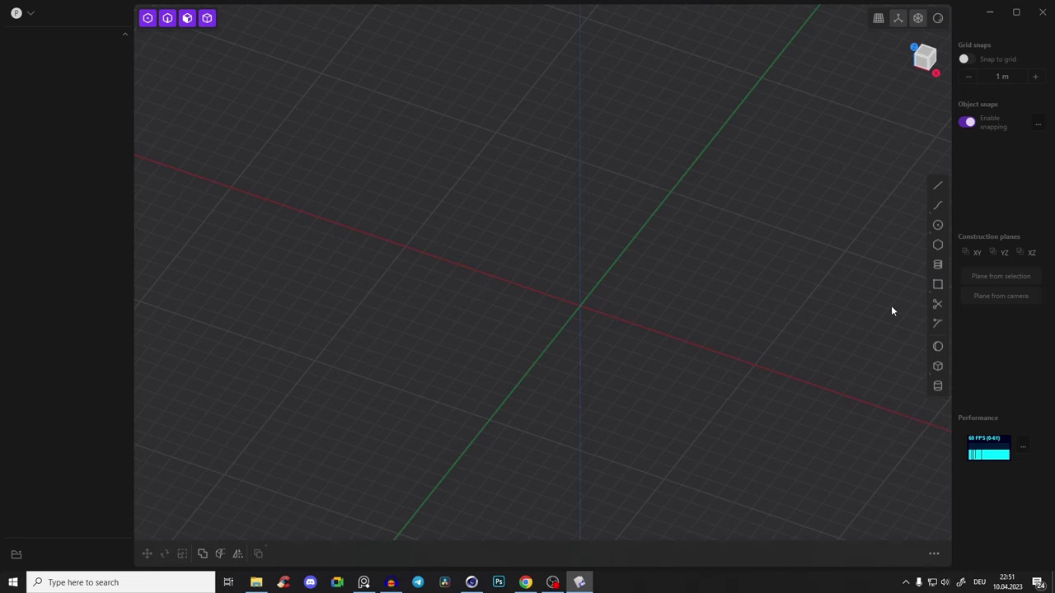
mouse_move(518, 317)
middle_down()
mouse_move(490, 343)
mouse_move(564, 292)
middle_up()
mouse_move(499, 300)
middle_down()
mouse_move(500, 351)
mouse_move(492, 327)
mouse_move(484, 369)
middle_up()
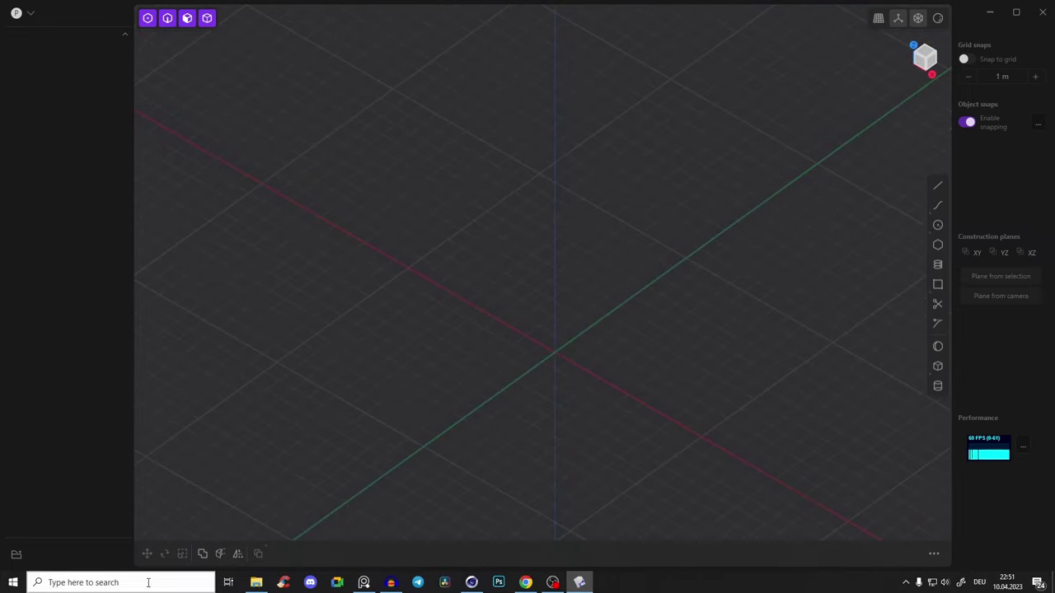
mouse_move(697, 259)
middle_down()
mouse_move(683, 313)
mouse_move(729, 291)
middle_up()
mouse_move(683, 328)
middle_down()
mouse_move(657, 302)
mouse_move(620, 325)
middle_up()
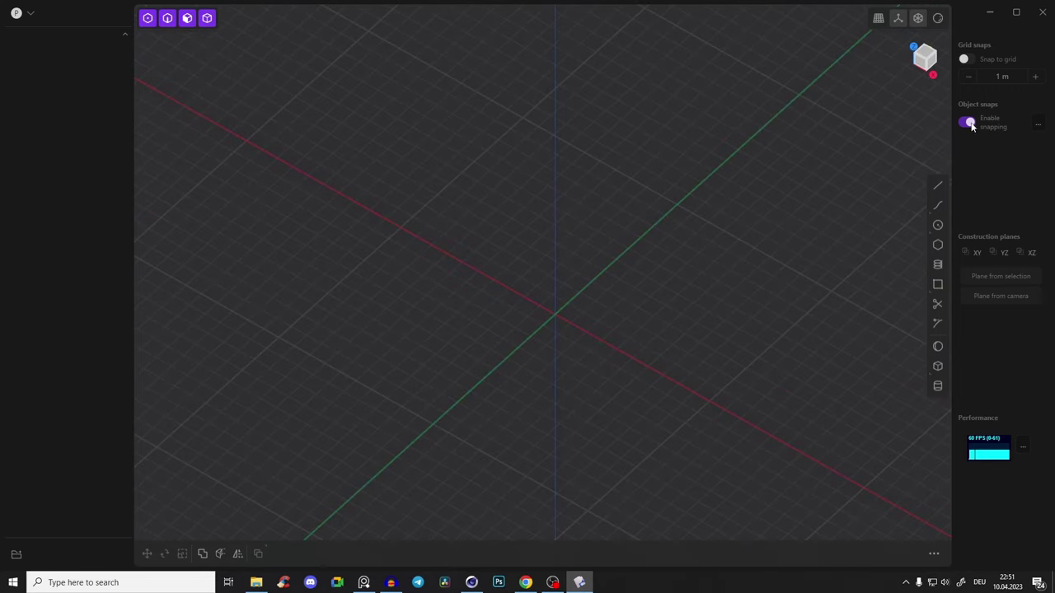
mouse_move(645, 255)
shift+middle_down()
mouse_move(523, 419)
mouse_move(545, 348)
shift+middle_up()
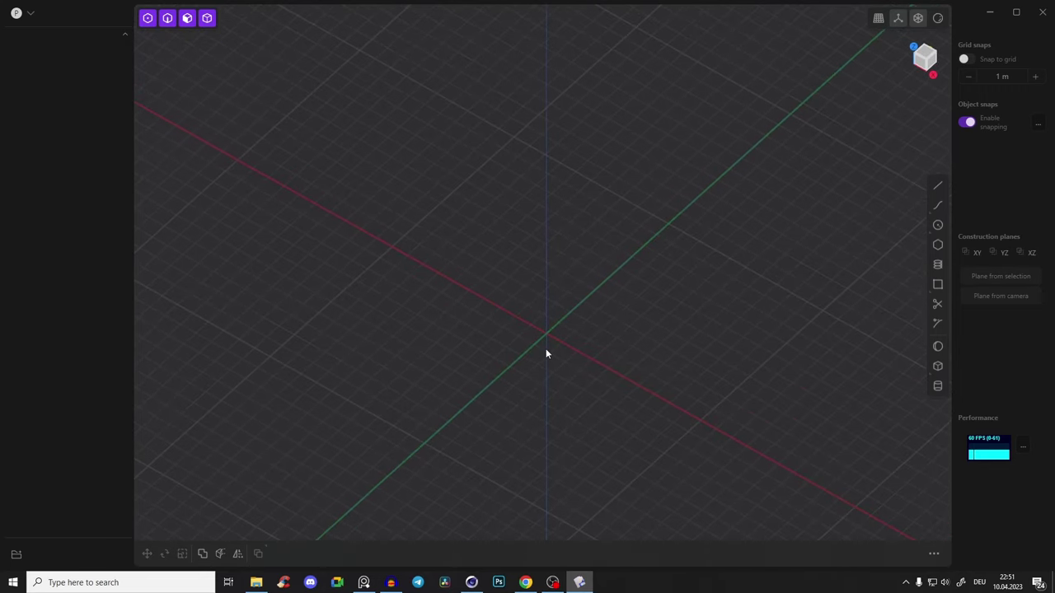
mouse_move(764, 246)
middle_down()
mouse_move(739, 316)
mouse_move(751, 282)
middle_up()
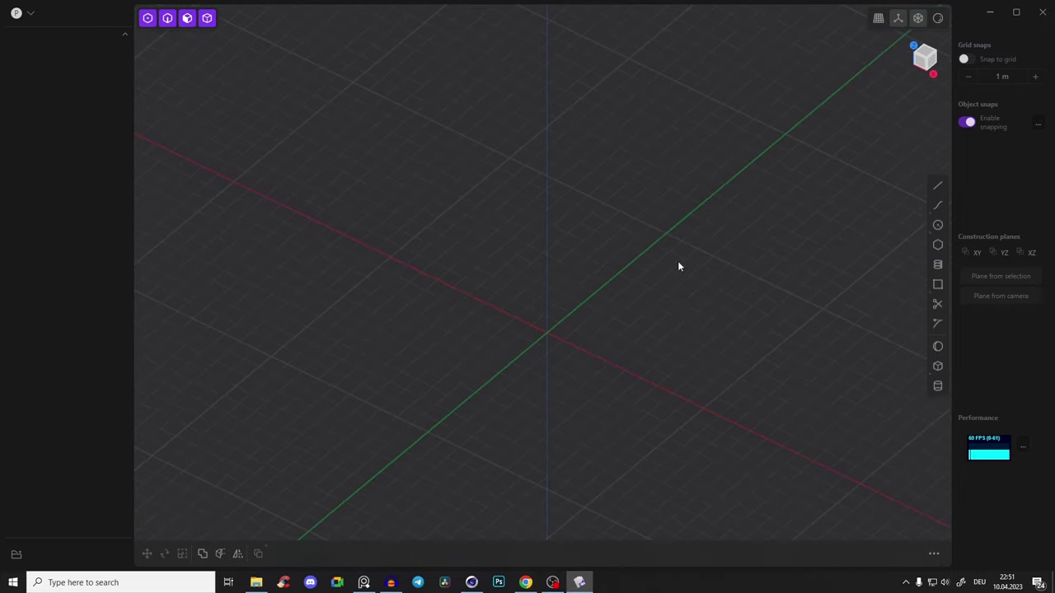
shift+middle_drag(569, 384, 571, 292)
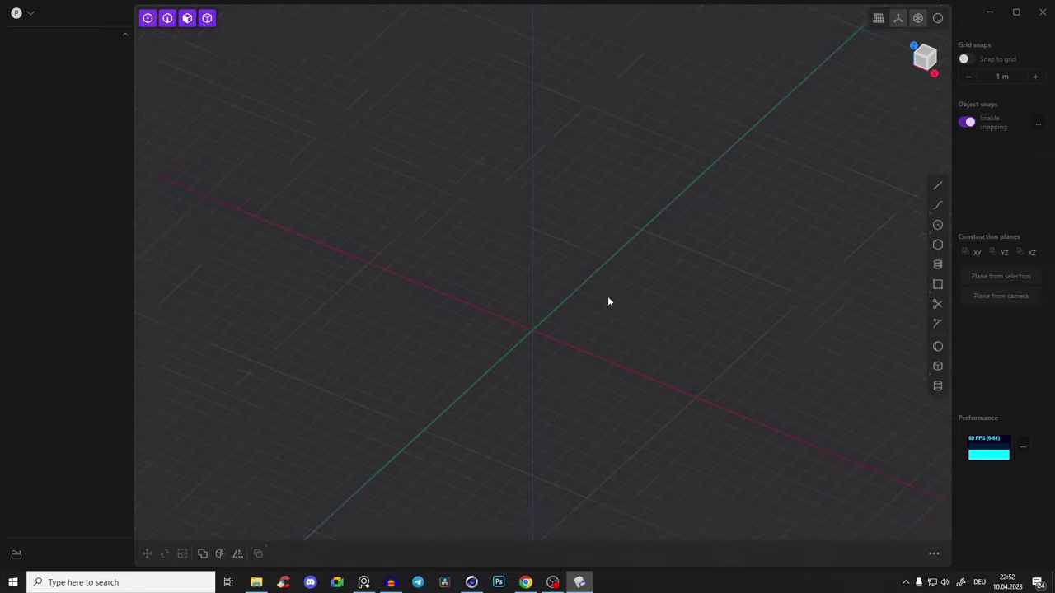
Bring the sci-fi chest reference image back, shrink it and park it over the viewport's left side
click(344, 583)
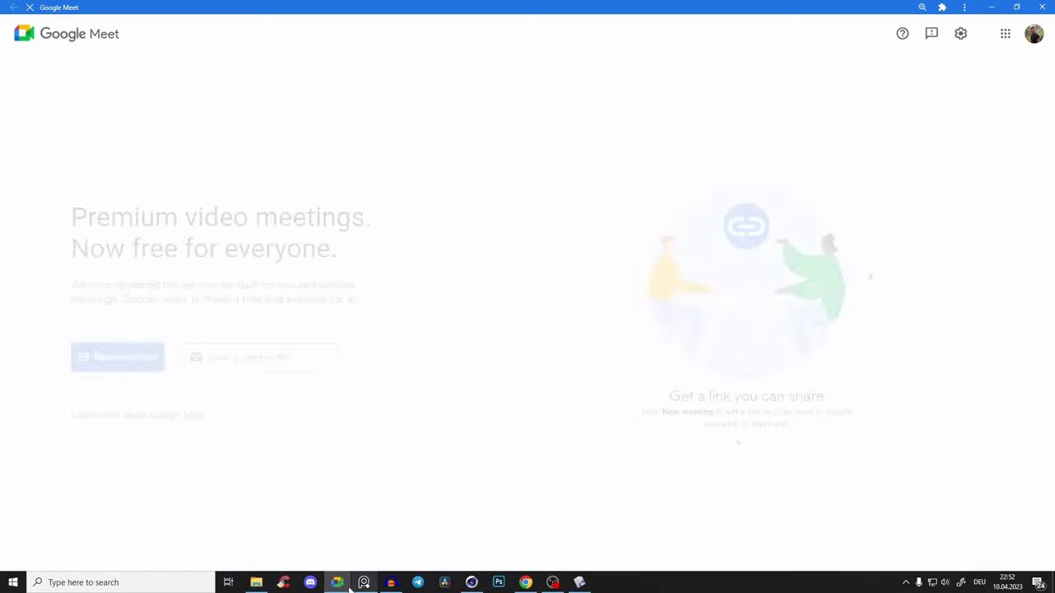
click(352, 585)
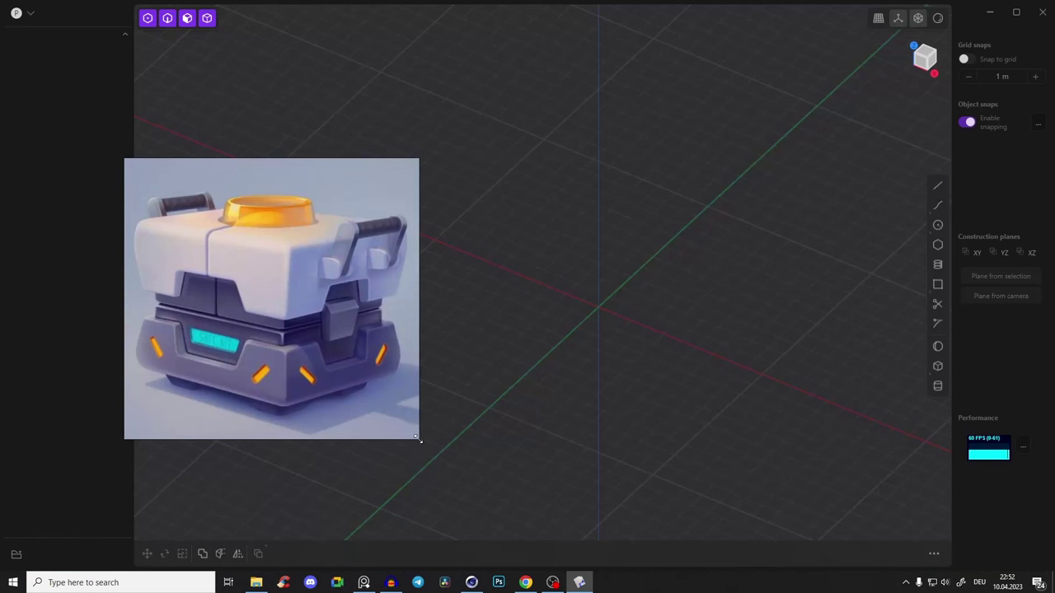
drag(419, 440, 399, 416)
drag(262, 258, 240, 266)
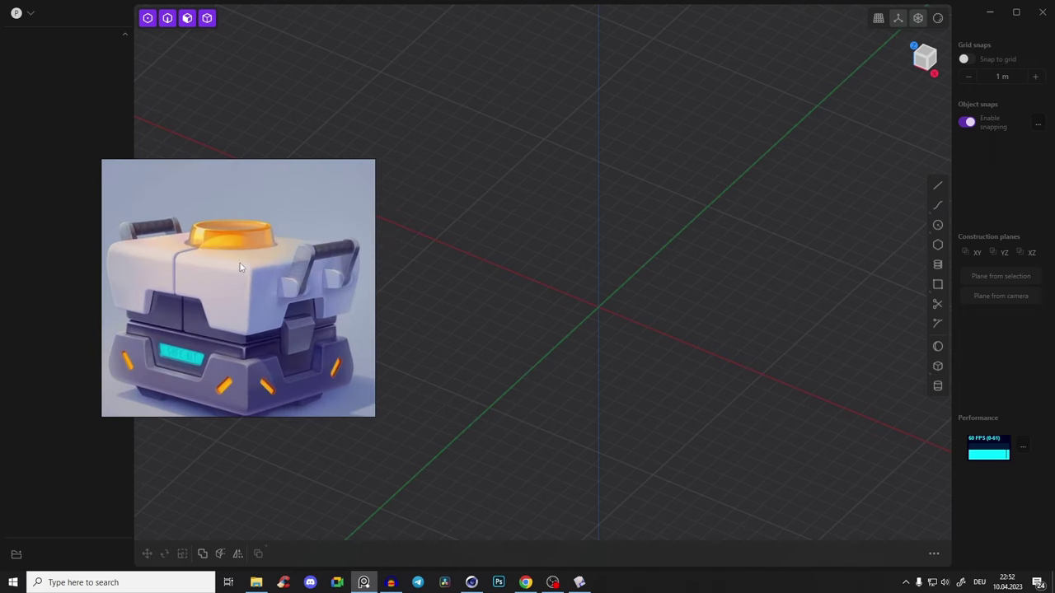
drag(245, 266, 237, 276)
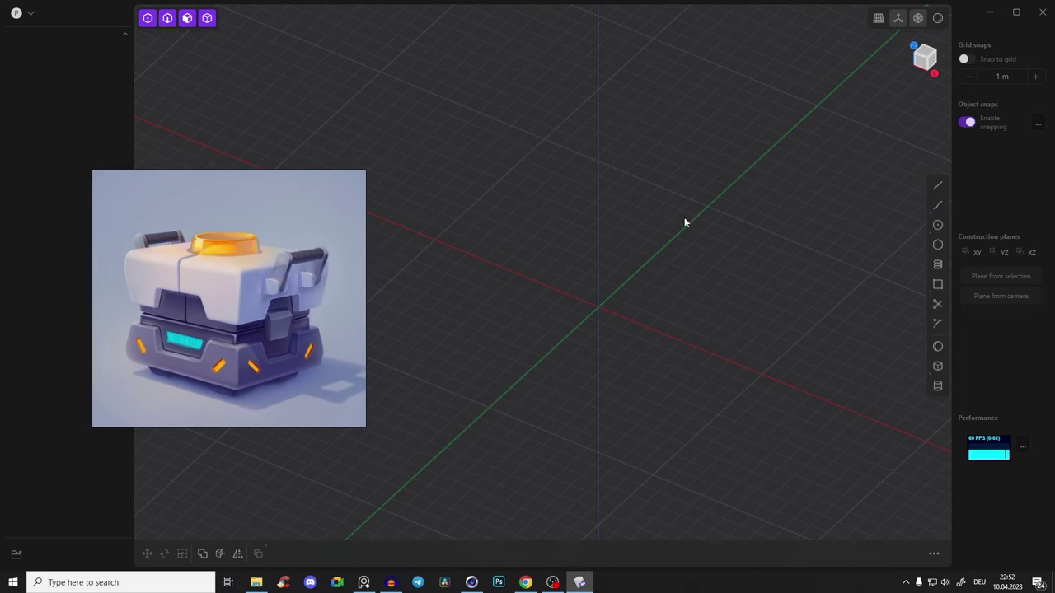
shift+middle_drag(819, 287, 899, 172)
click(940, 186)
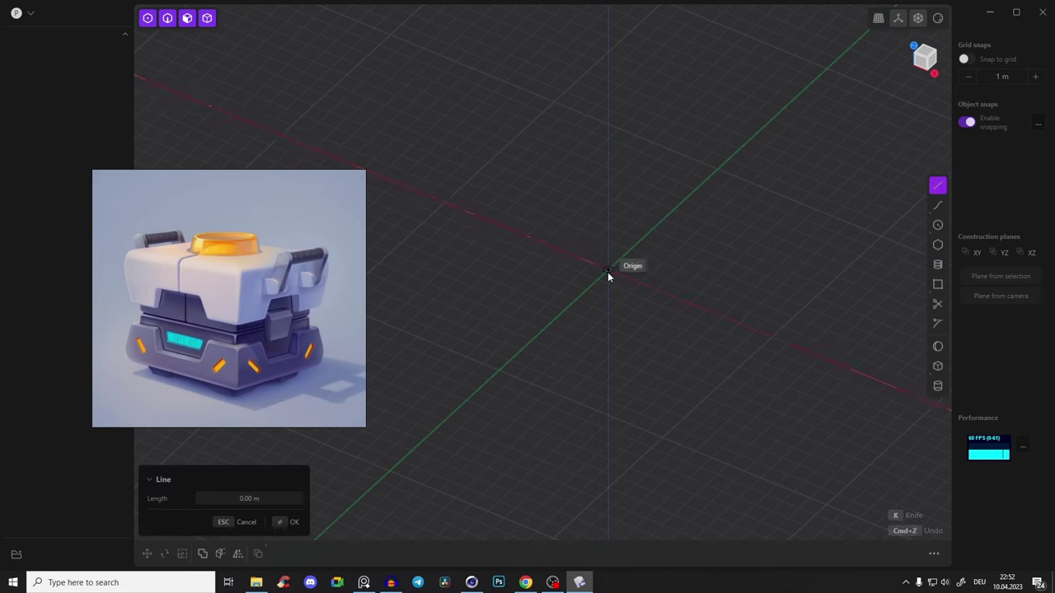
click(608, 272)
click(732, 321)
click(669, 469)
click(535, 416)
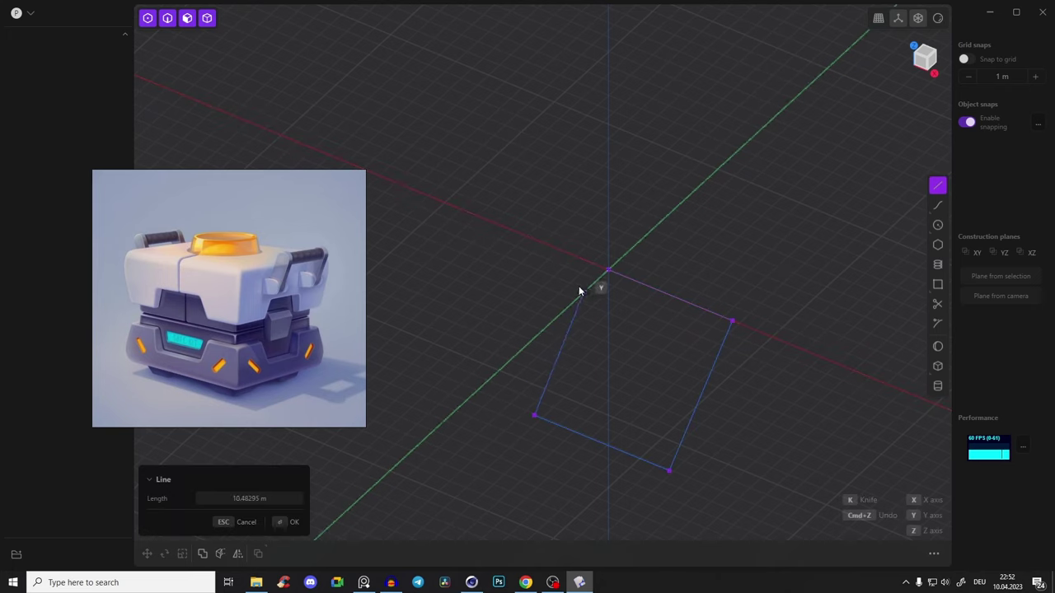
click(607, 271)
mouse_move(644, 300)
middle_down()
mouse_move(636, 277)
mouse_move(605, 266)
mouse_move(603, 288)
mouse_move(605, 269)
mouse_move(758, 351)
middle_up()
mouse_move(685, 234)
middle_down()
mouse_move(713, 160)
mouse_move(661, 241)
middle_up()
key(e)
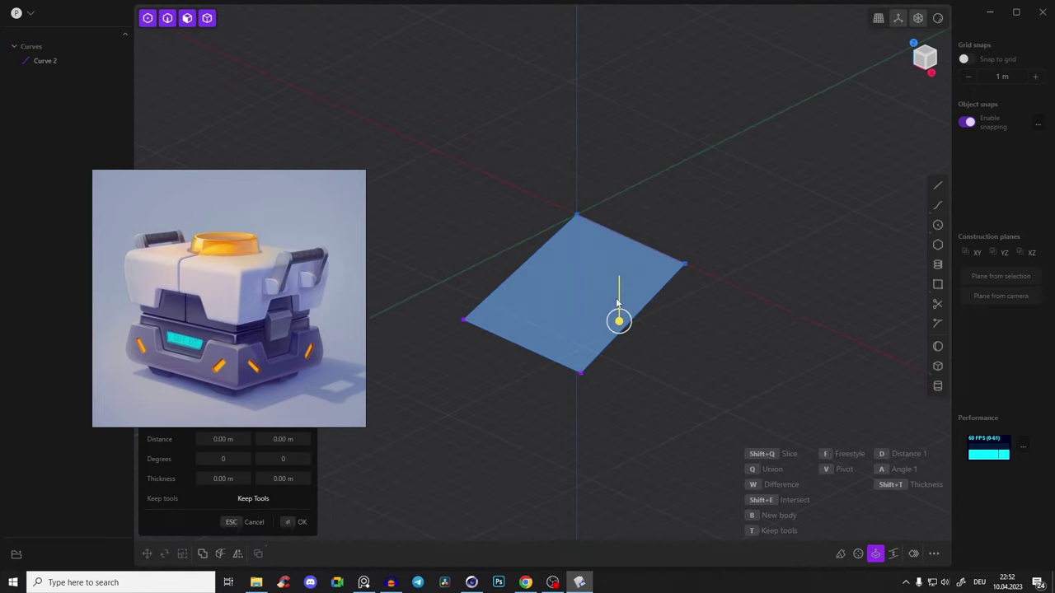
mouse_move(626, 247)
middle_down()
mouse_move(709, 149)
mouse_move(758, 123)
middle_up()
click(709, 148)
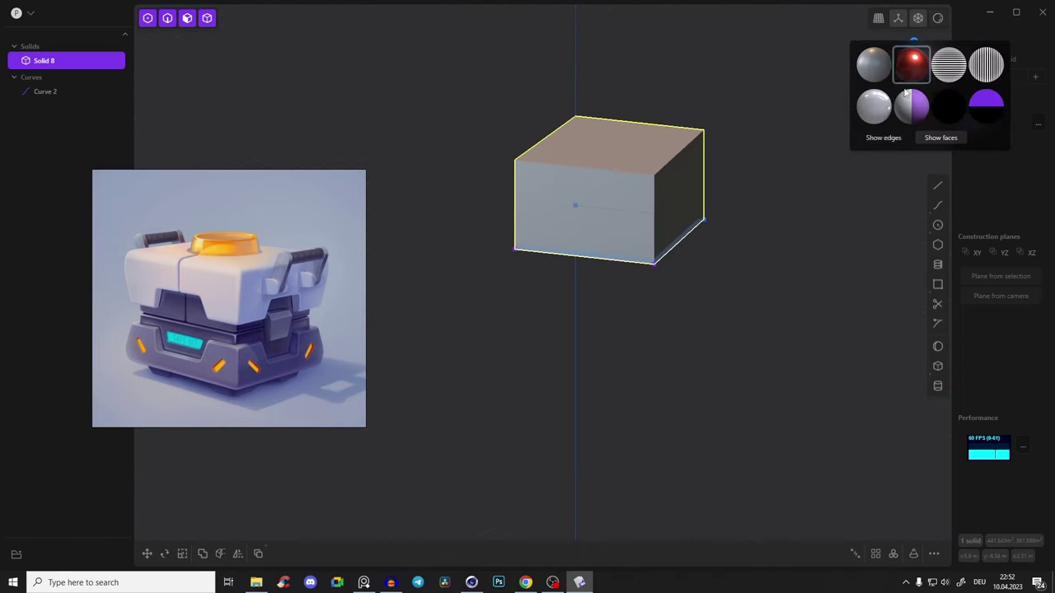
middle_drag(860, 138, 718, 181)
click(718, 180)
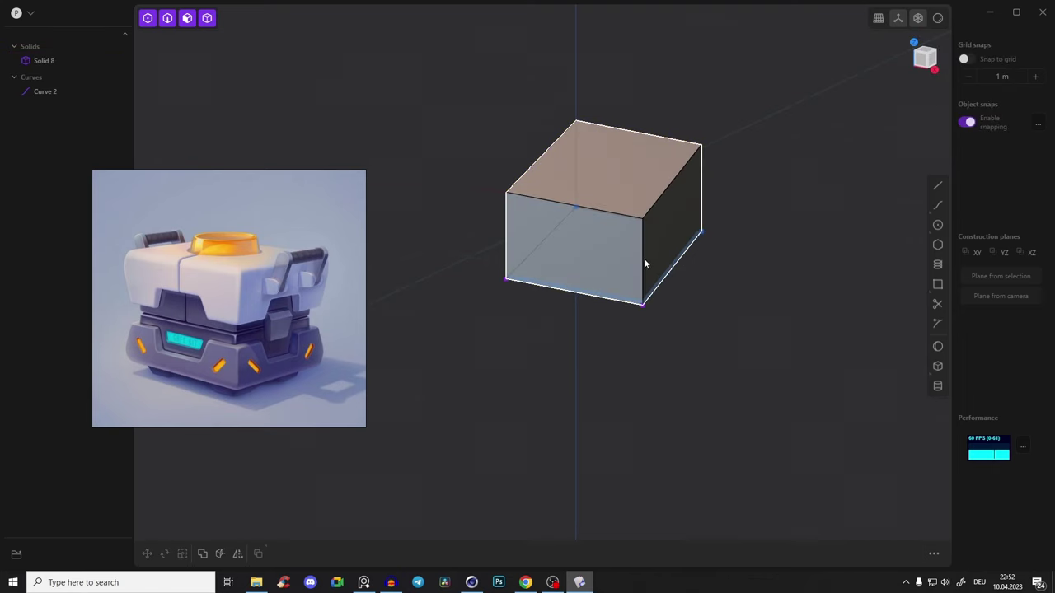
click(644, 258)
key(f)
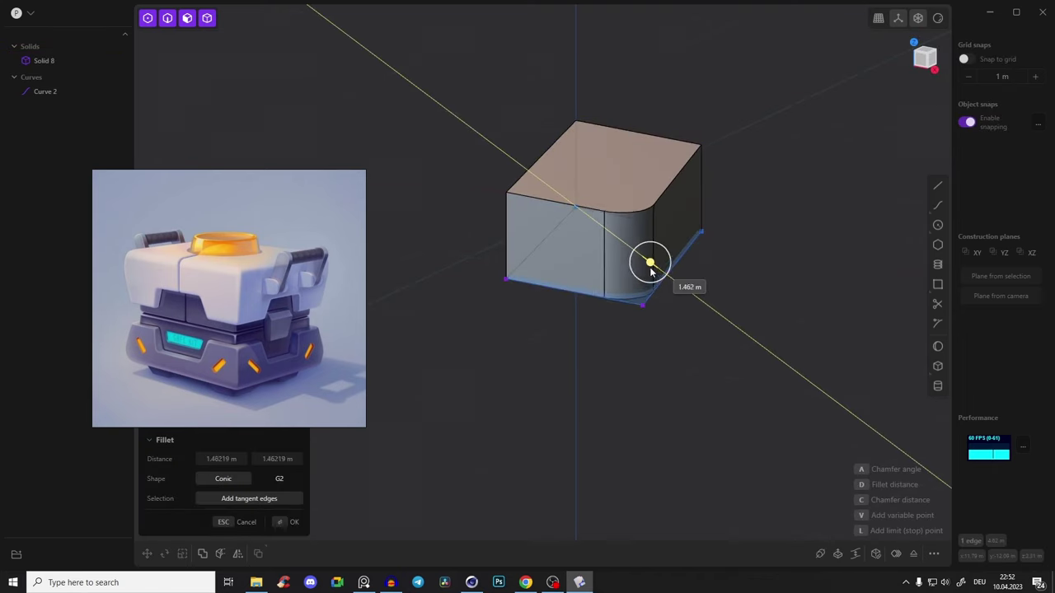
middle_drag(651, 264, 633, 212)
click(634, 219)
key(f)
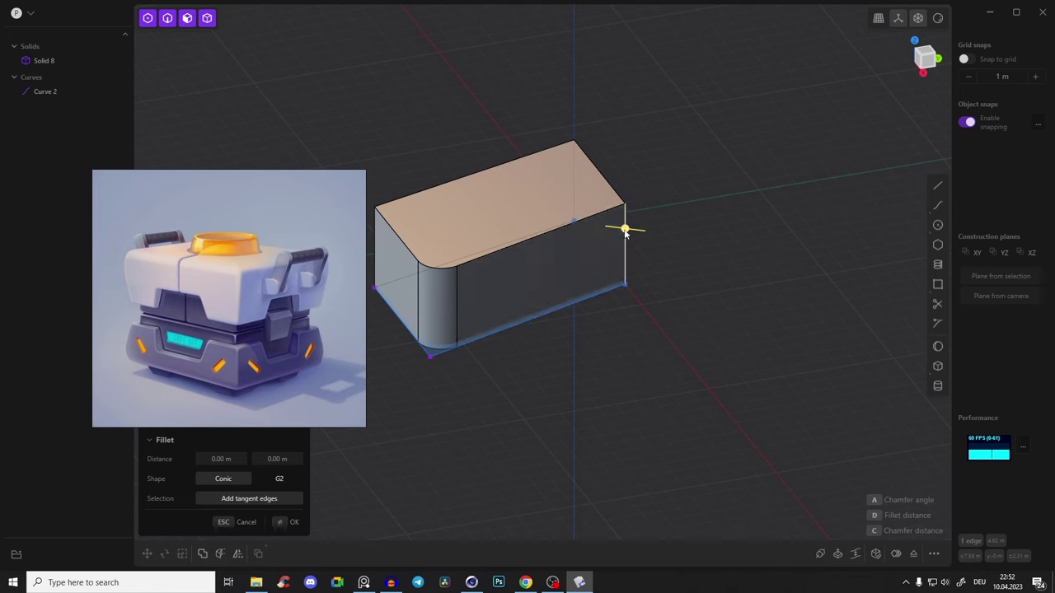
drag(624, 228, 593, 225)
key(Return)
middle_drag(633, 197, 718, 187)
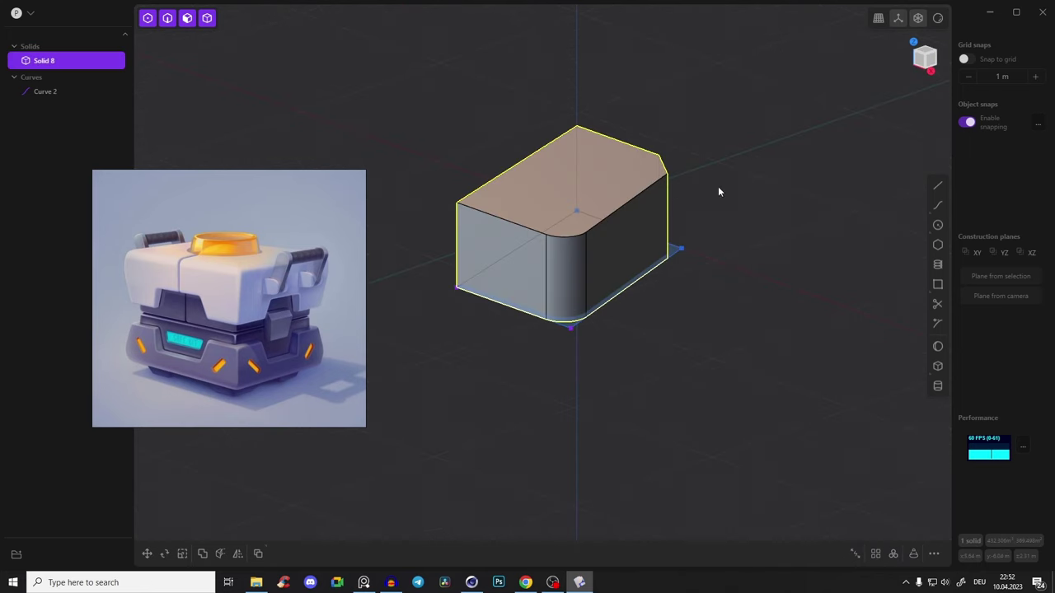
click(575, 239)
key(f)
mouse_move(576, 239)
mouse_down()
mouse_move(606, 227)
mouse_move(585, 228)
mouse_up()
mouse_move(584, 228)
middle_down()
mouse_move(761, 120)
mouse_move(624, 289)
mouse_move(692, 266)
mouse_move(610, 261)
mouse_move(592, 233)
mouse_move(586, 381)
mouse_move(631, 342)
mouse_move(579, 310)
mouse_move(575, 361)
mouse_move(635, 365)
mouse_move(696, 311)
mouse_move(798, 332)
mouse_move(648, 354)
mouse_move(666, 210)
mouse_move(671, 416)
mouse_move(484, 192)
middle_up()
key(ctrl+z)
key(ctrl+z)
key(ctrl+z)
key(ctrl+z)
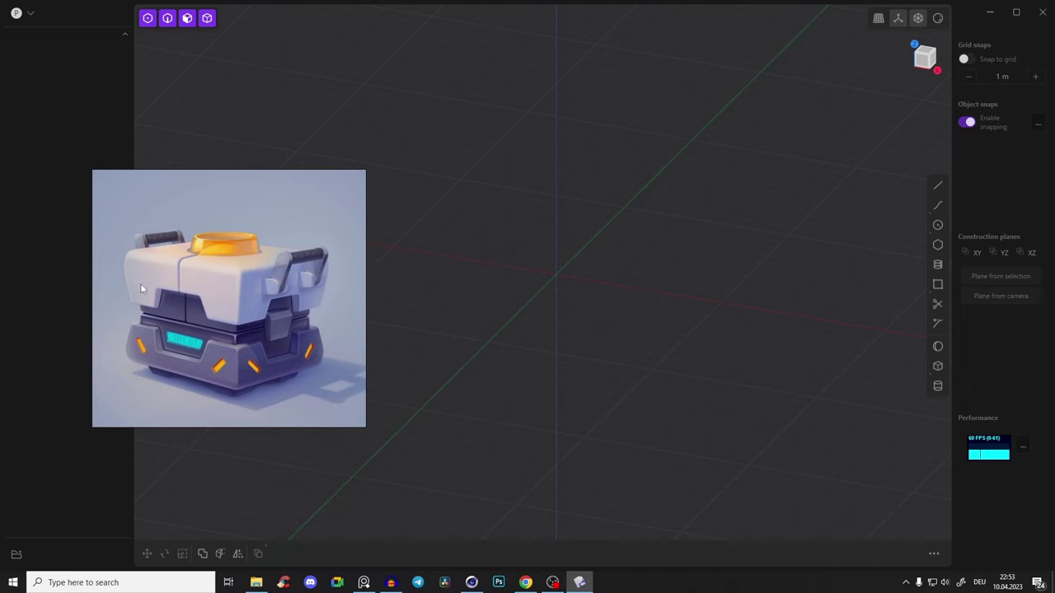
Pick the Corner rectangle tool and set the viewport to an orthographic top view
click(943, 284)
key(Escape)
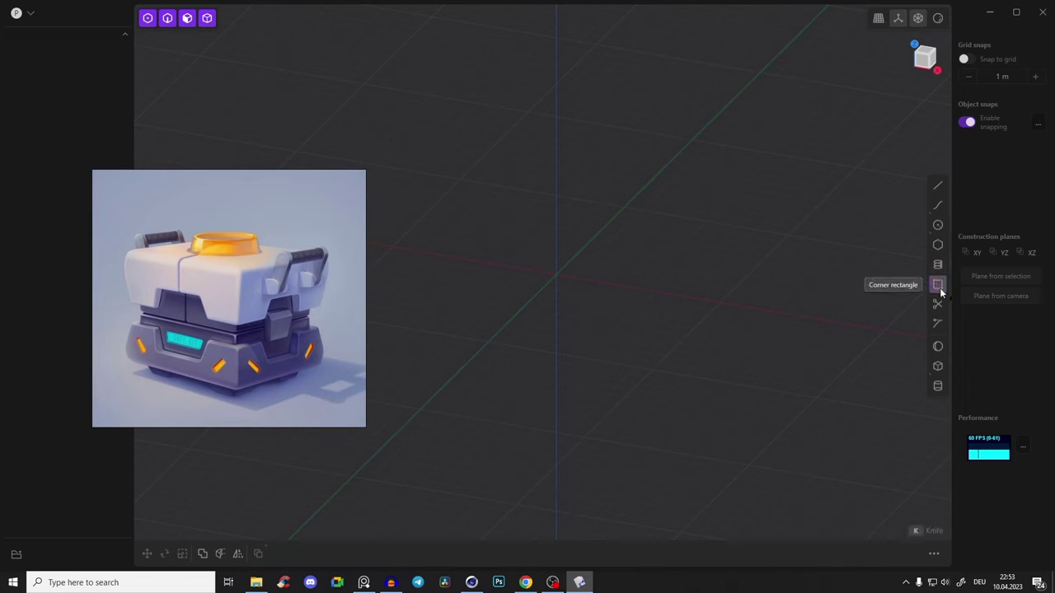
click(937, 286)
click(911, 55)
click(910, 56)
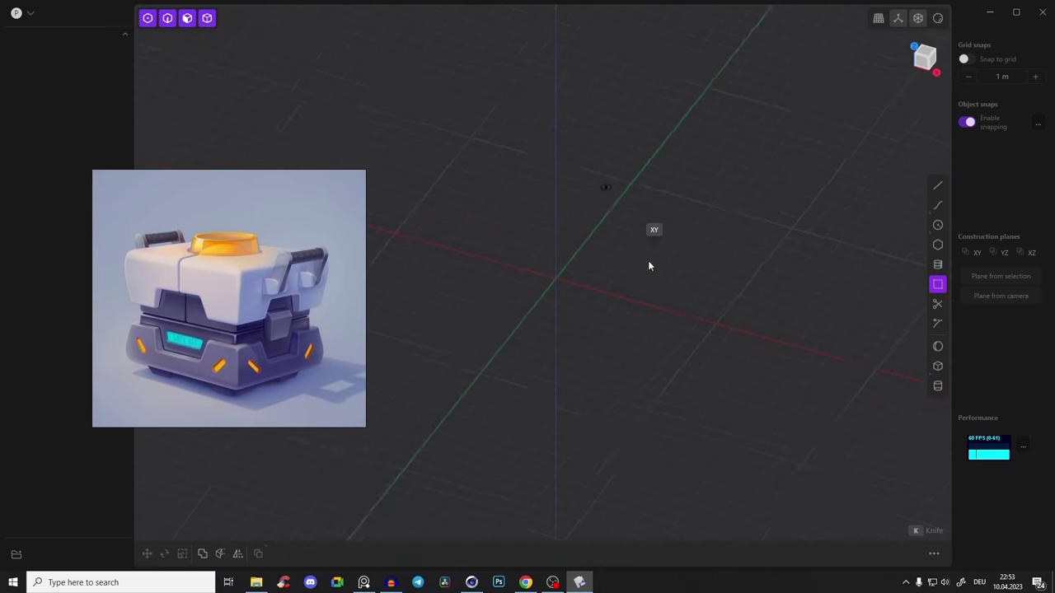
click(927, 56)
middle_drag(607, 332, 602, 241)
click(918, 69)
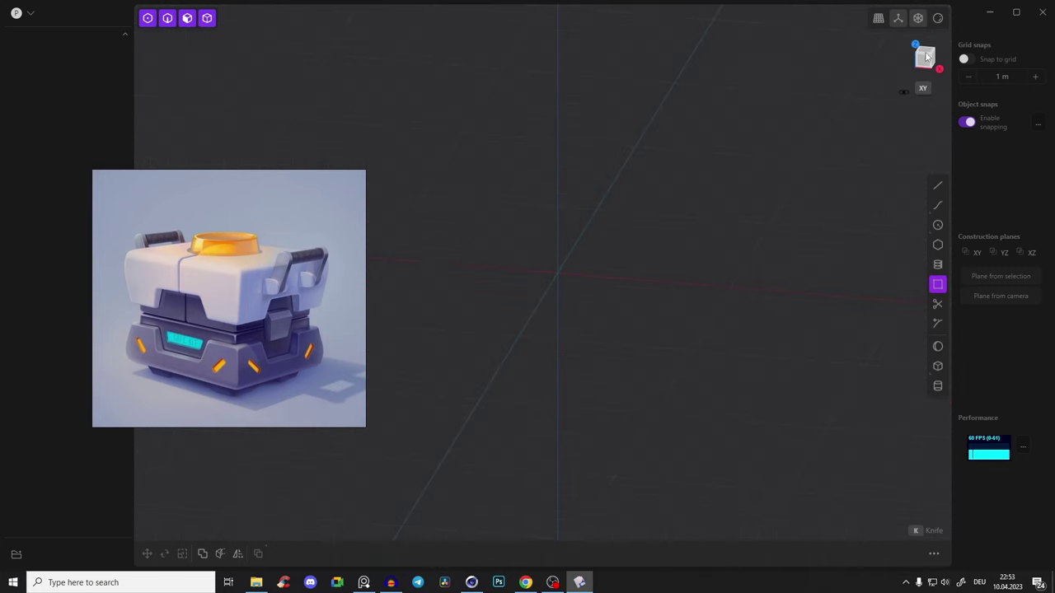
click(926, 54)
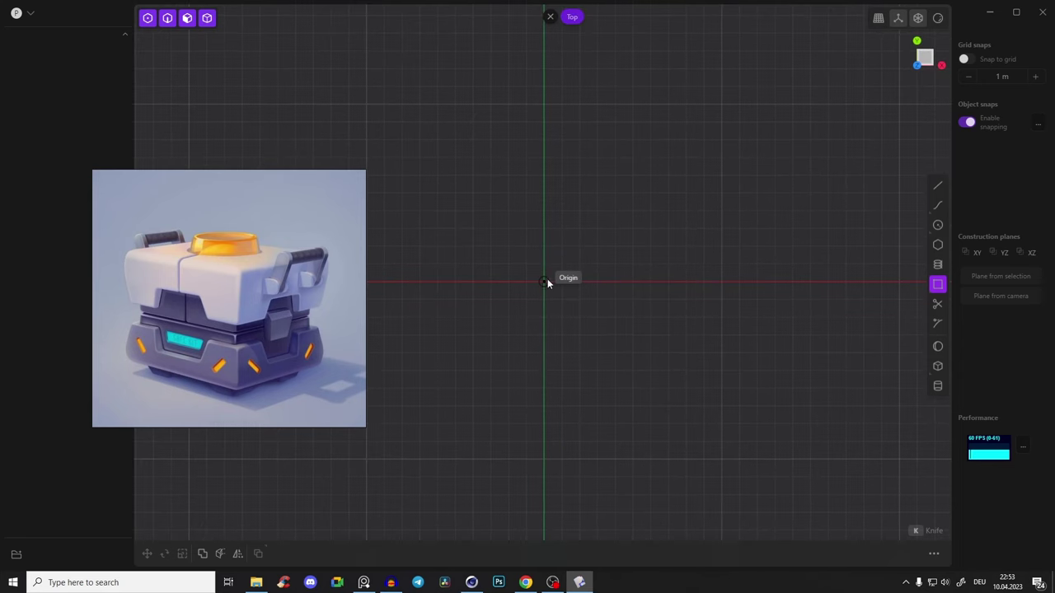
Draw a 12.88441 m square centred on the origin and commit it as a filled face
click(544, 281)
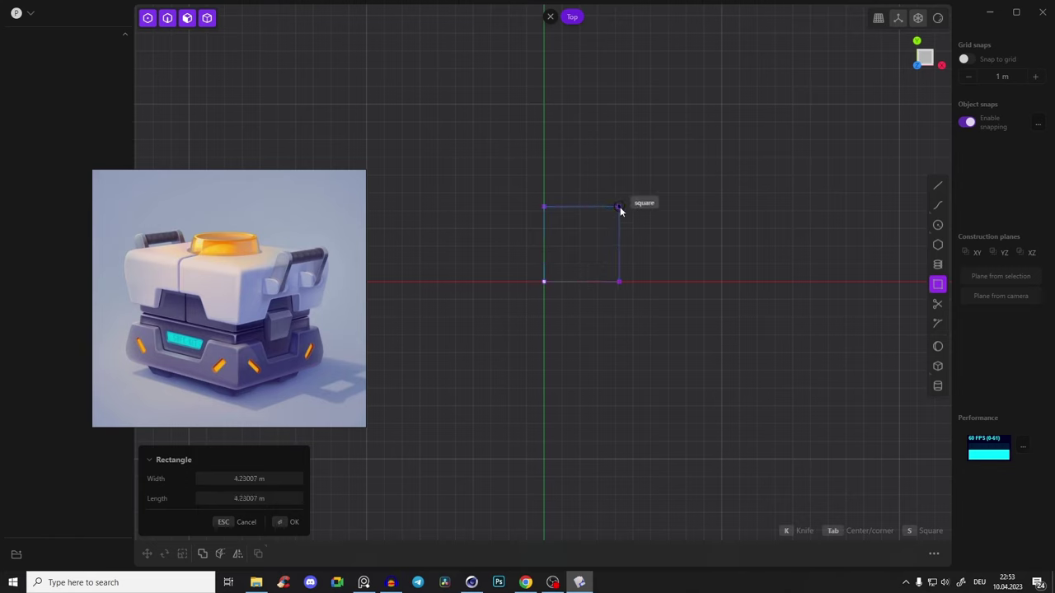
key(Tab)
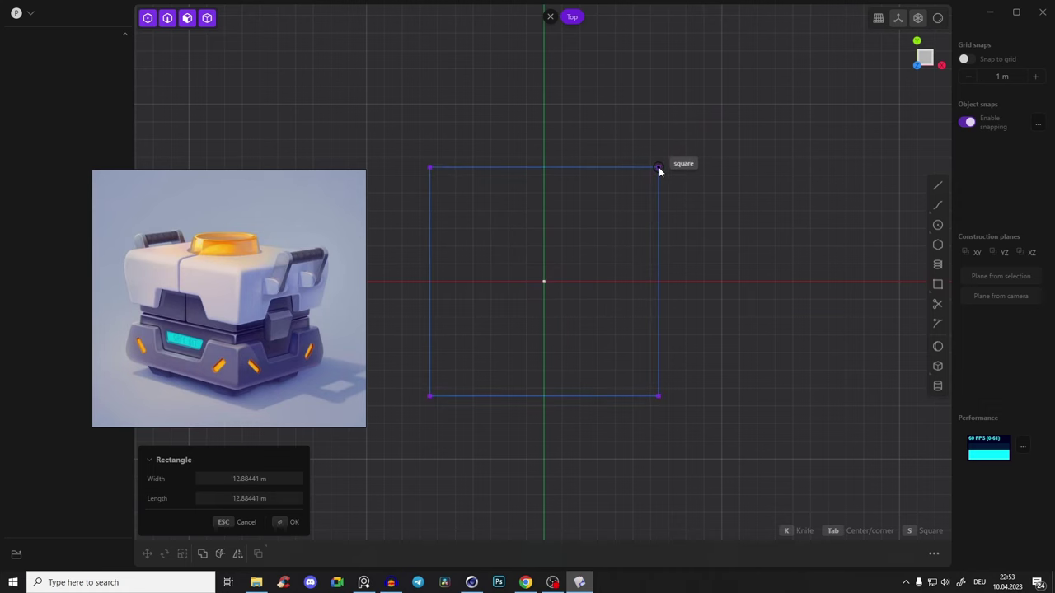
click(659, 169)
mouse_move(678, 237)
middle_down()
mouse_move(658, 189)
mouse_move(690, 223)
mouse_move(671, 259)
mouse_move(693, 168)
mouse_move(756, 198)
mouse_move(661, 221)
middle_up()
key(Return)
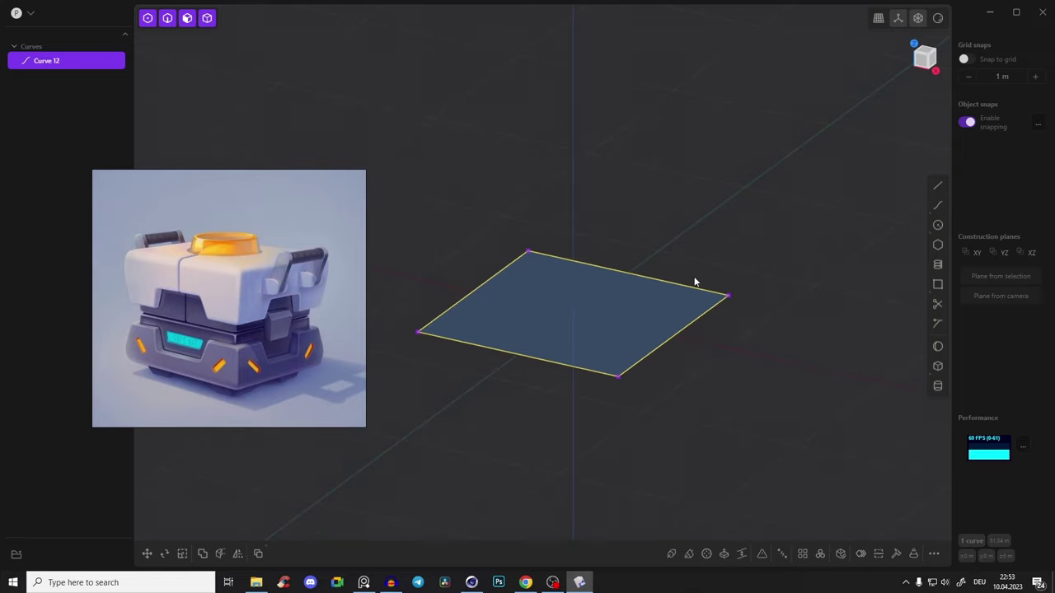
Orbit around the square, glance at the front view and pick a corner control point
middle_drag(558, 244, 572, 221)
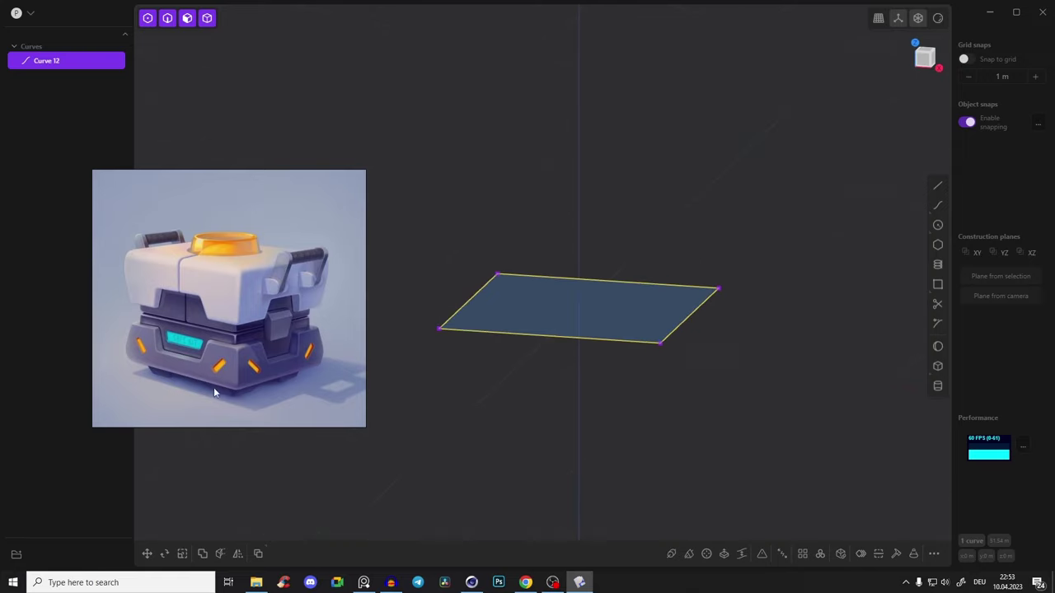
mouse_move(542, 285)
middle_down()
mouse_move(603, 212)
mouse_move(459, 300)
mouse_move(586, 314)
mouse_move(542, 244)
mouse_move(602, 259)
mouse_move(631, 245)
mouse_move(556, 254)
mouse_move(527, 275)
mouse_move(568, 311)
mouse_move(529, 420)
mouse_move(536, 306)
middle_up()
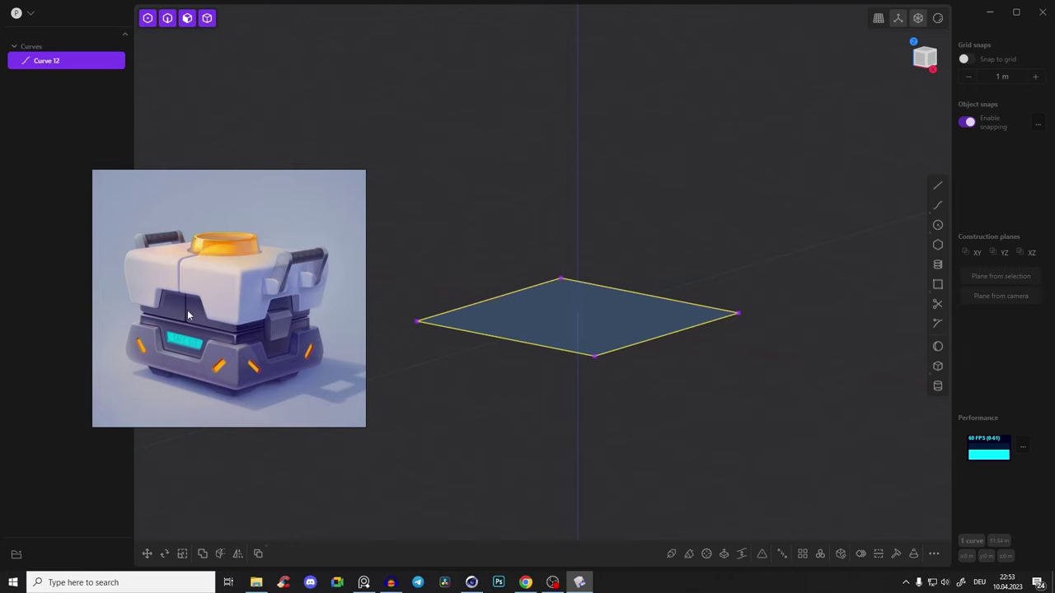
middle_drag(935, 162, 889, 98)
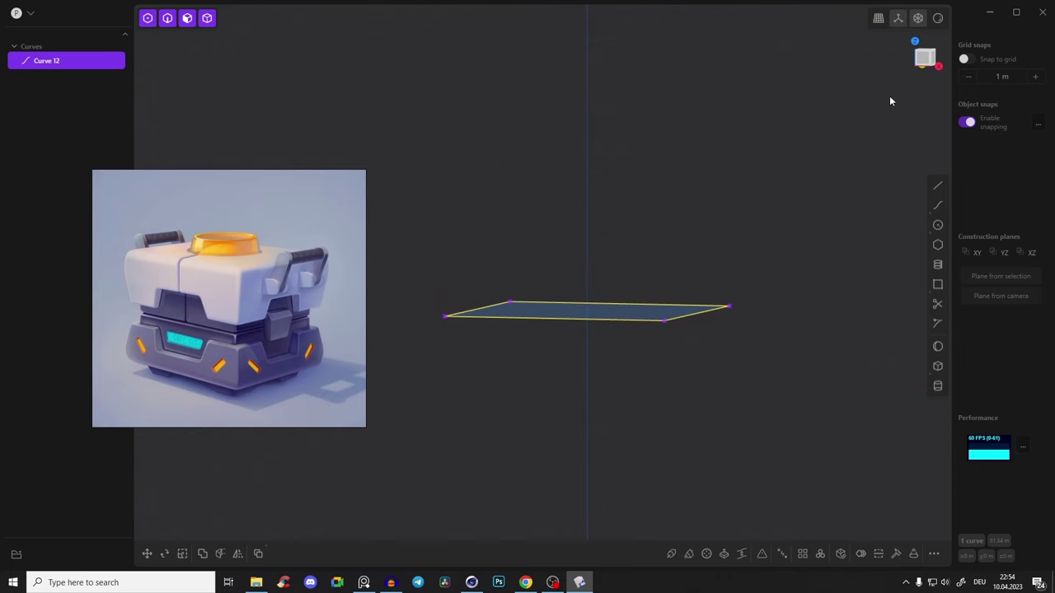
click(925, 59)
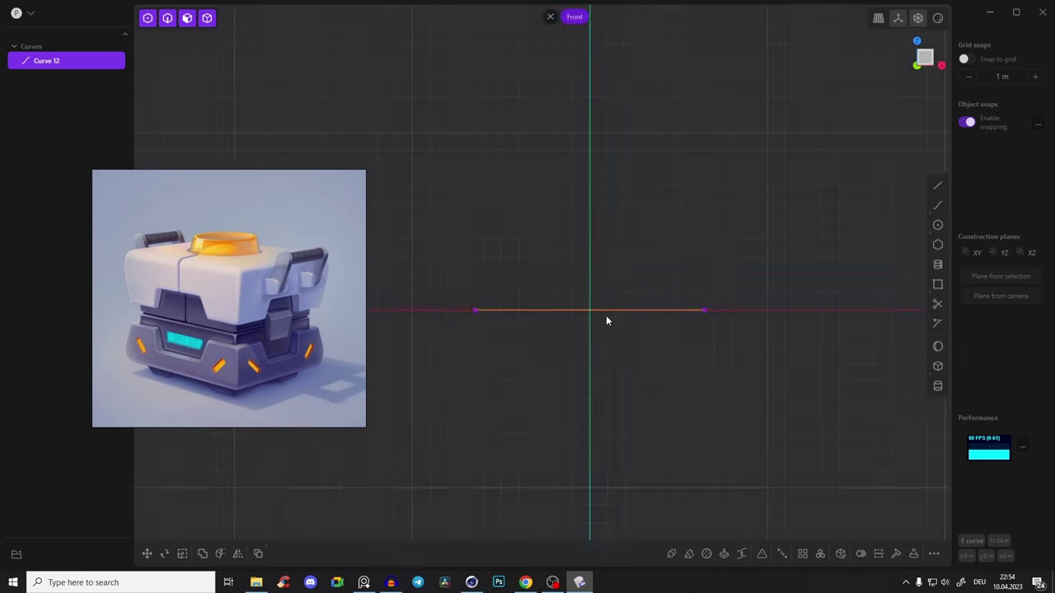
key(1)
middle_drag(429, 215, 462, 315)
drag(427, 294, 457, 396)
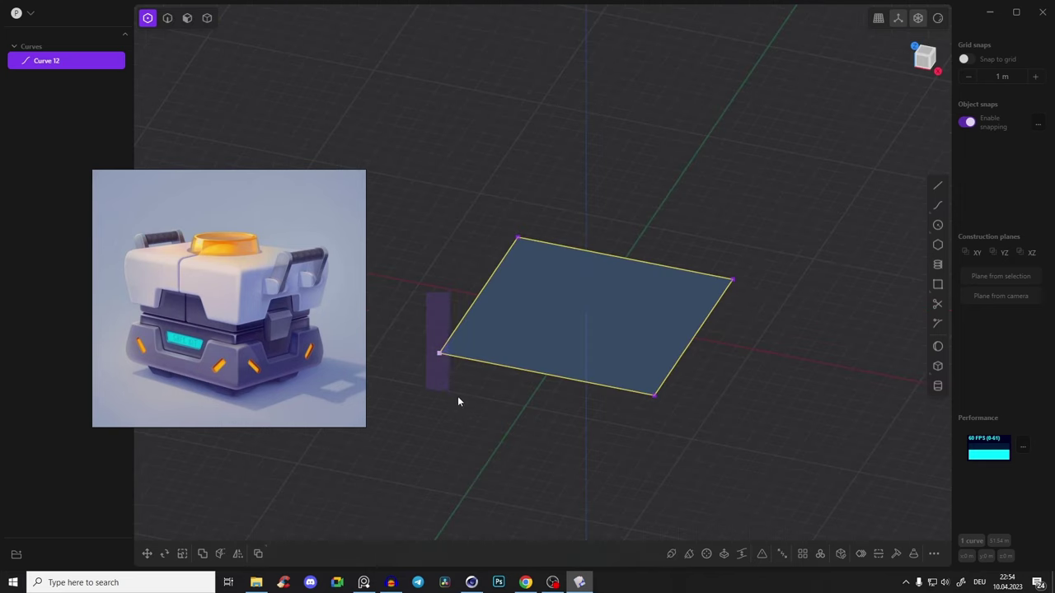
click(517, 237)
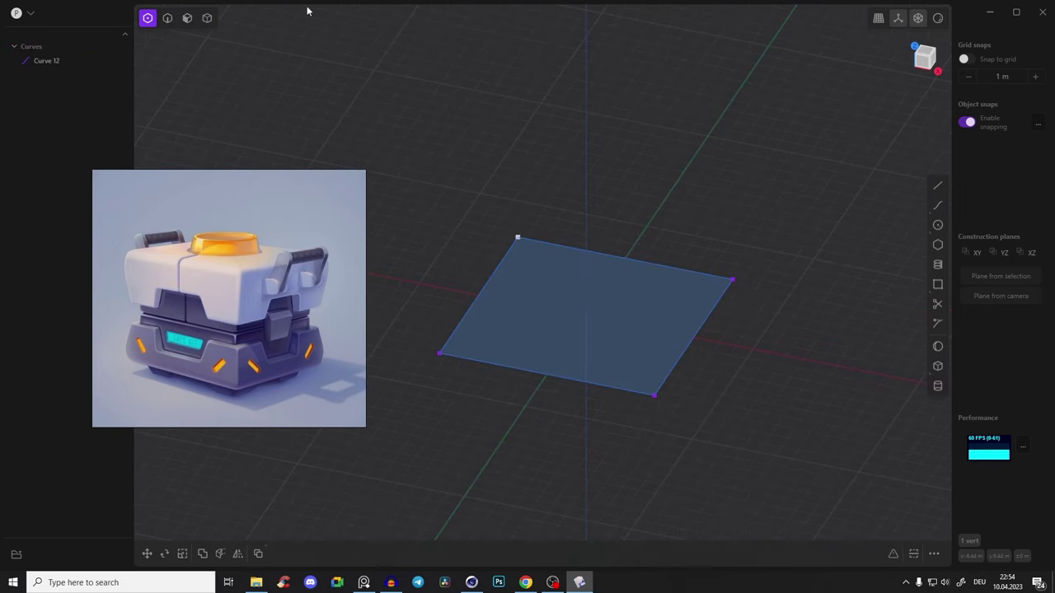
Try edge, face and body selection on the square, cancelling an accidental extrude
click(168, 18)
click(488, 284)
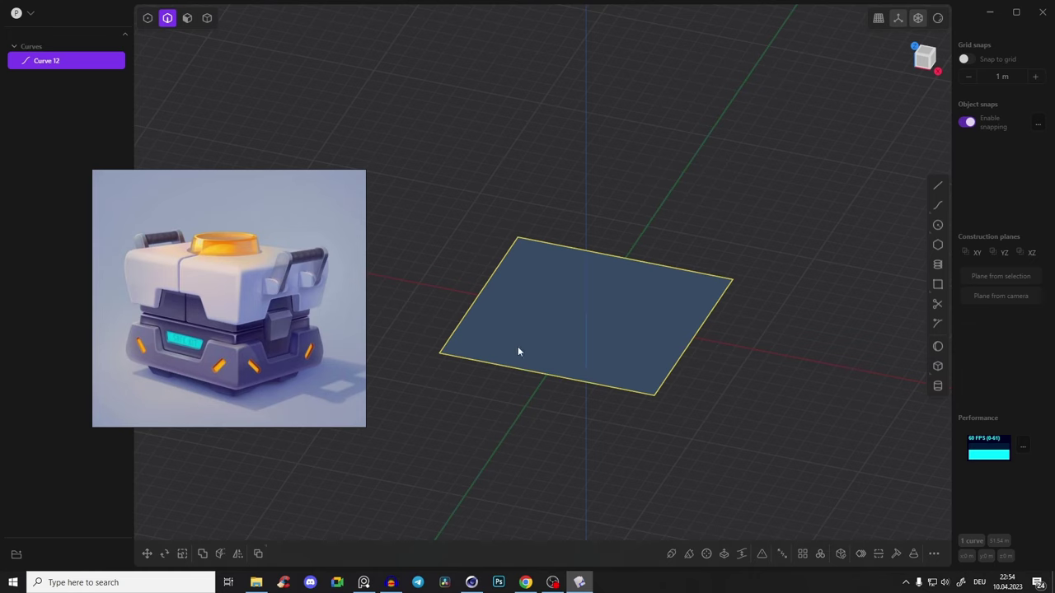
click(461, 152)
click(187, 19)
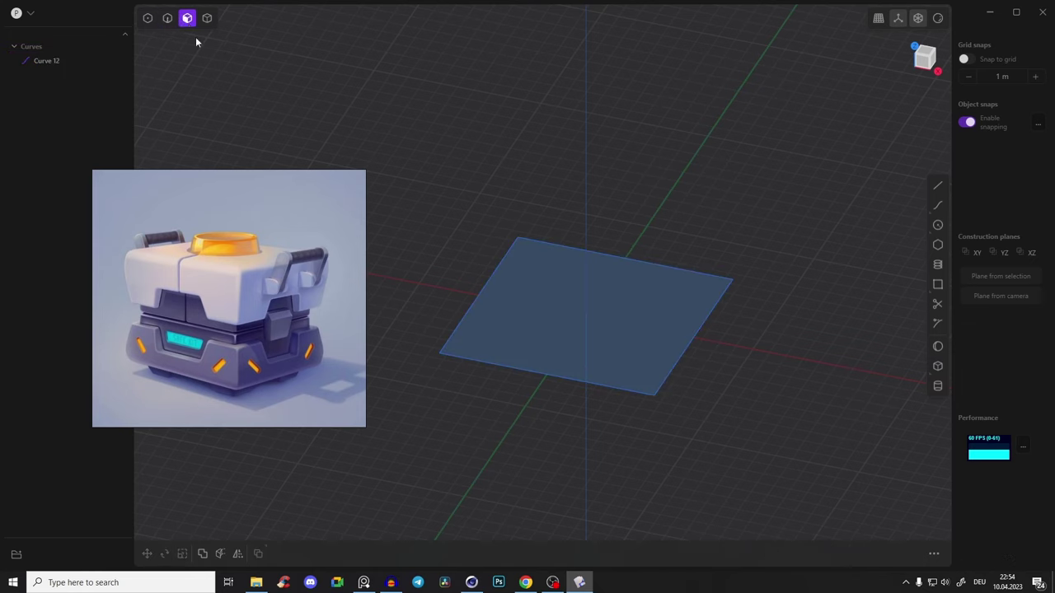
click(573, 350)
key(e)
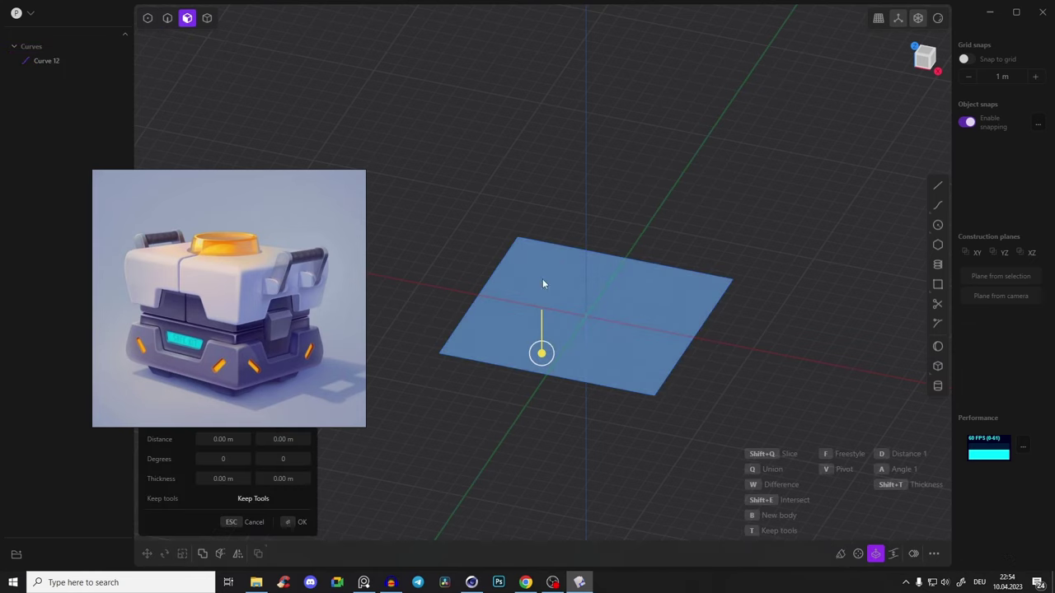
key(Escape)
click(206, 18)
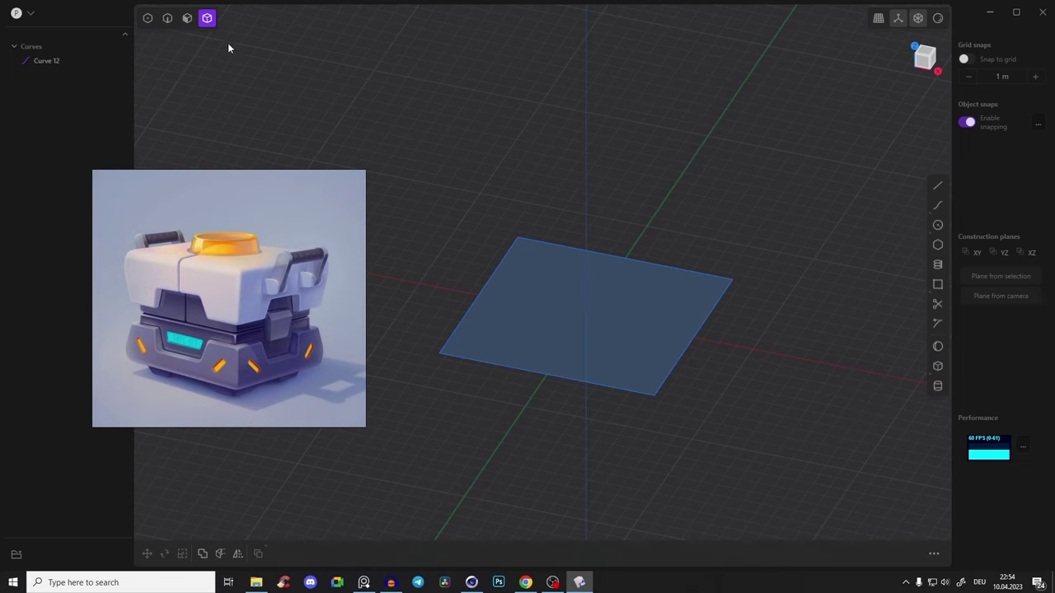
View the square straight from the front and select its outline in edge-only mode
mouse_move(529, 230)
middle_down()
mouse_move(577, 170)
mouse_move(555, 288)
middle_up()
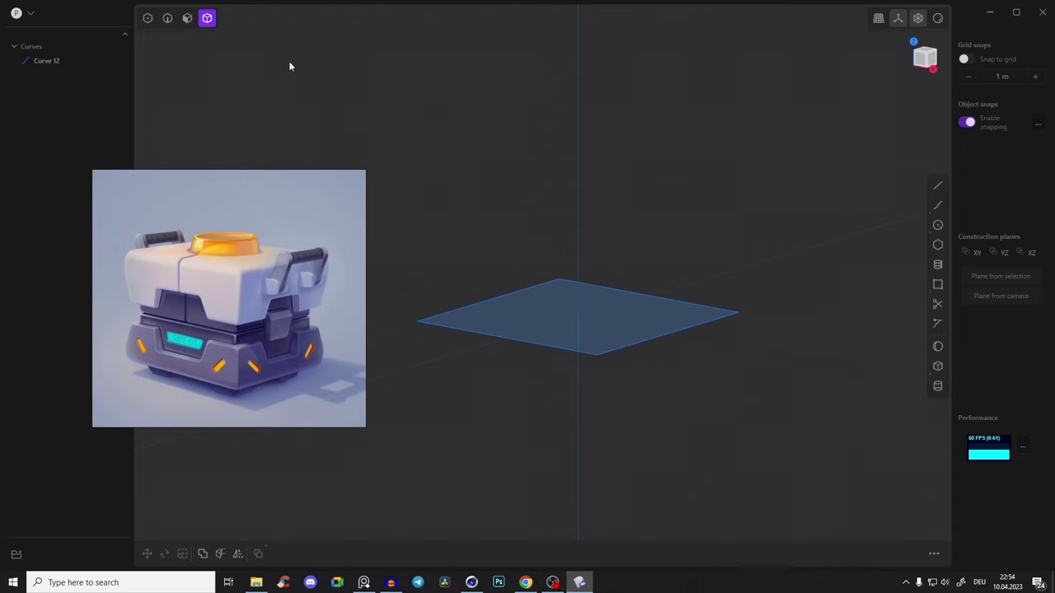
shift+click(188, 18)
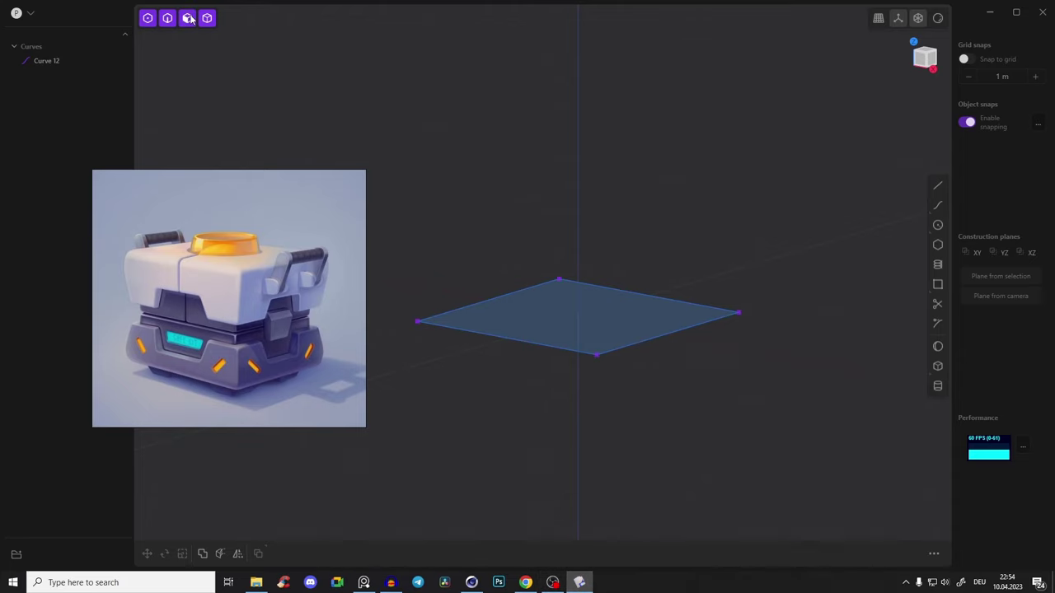
click(926, 68)
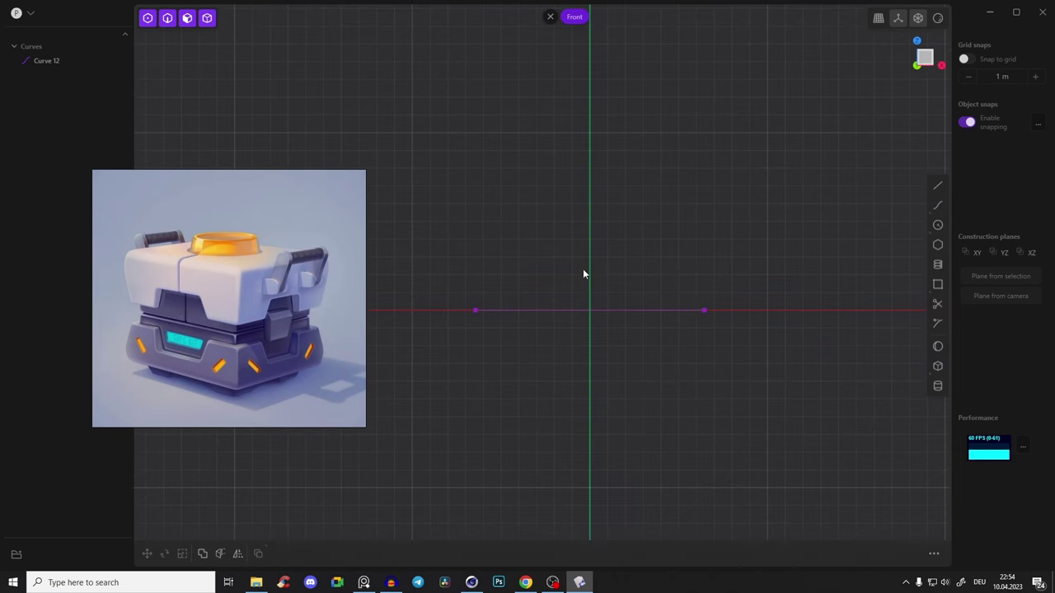
key(2)
click(602, 311)
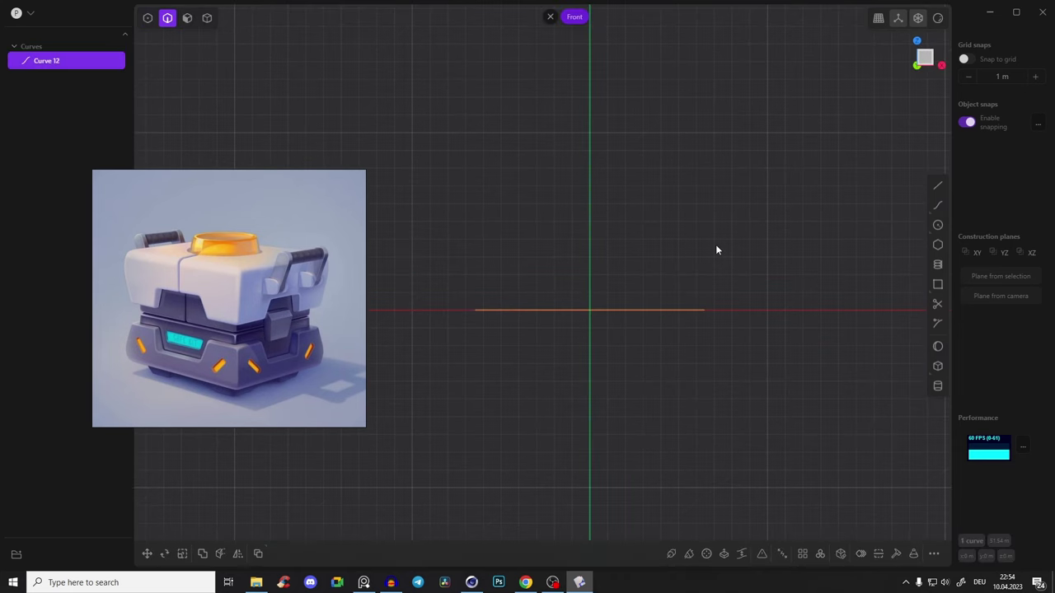
Duplicate the square outline as Curve 18, raise it 3.55797 m, and begin scaling it
key(ctrl+d)
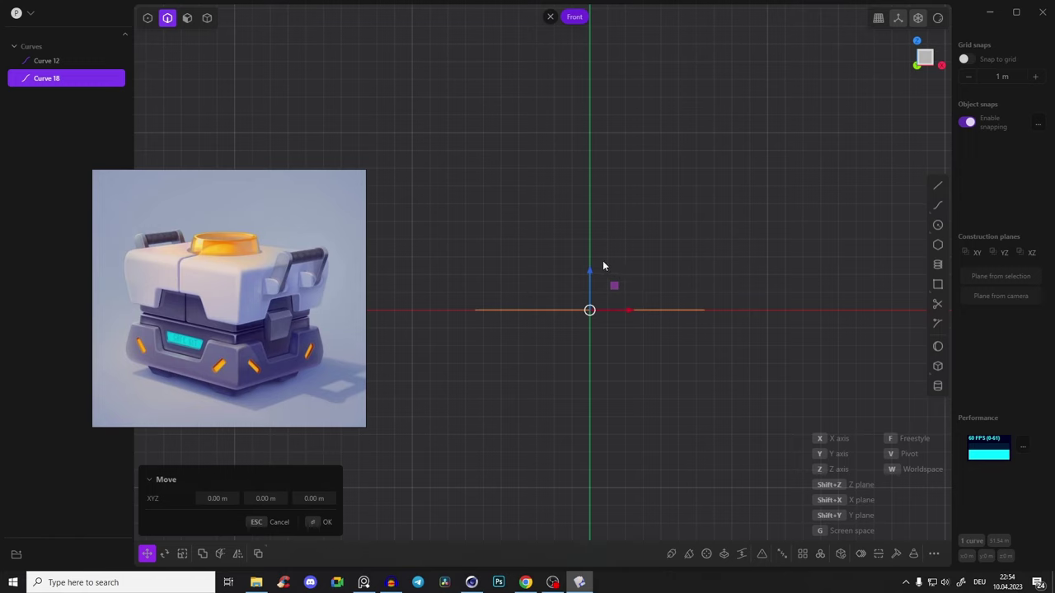
drag(590, 273, 600, 213)
mouse_move(594, 245)
middle_down()
mouse_move(598, 229)
mouse_move(577, 251)
mouse_move(612, 200)
middle_up()
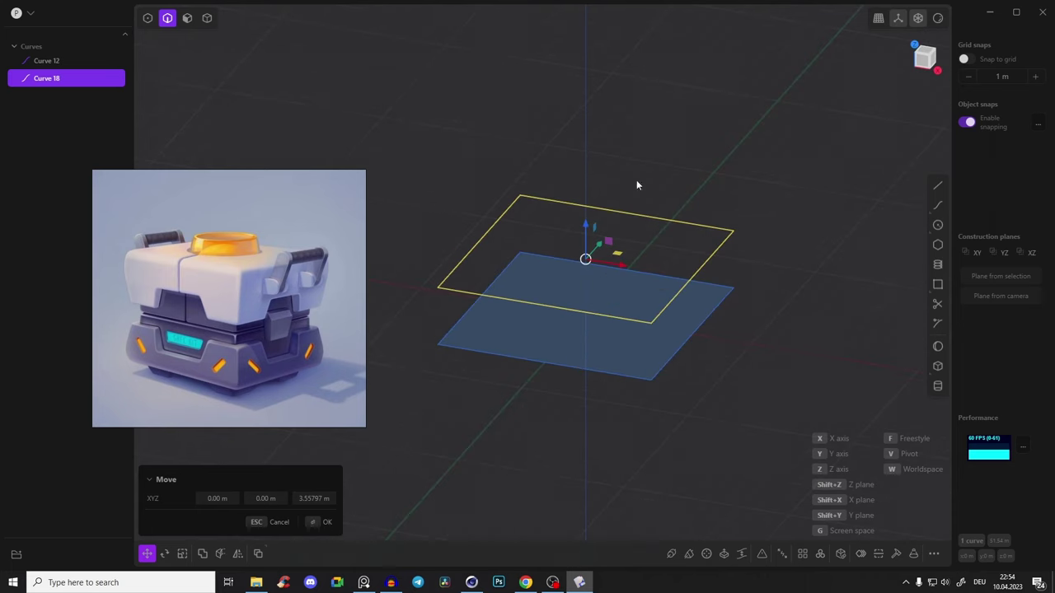
key(1)
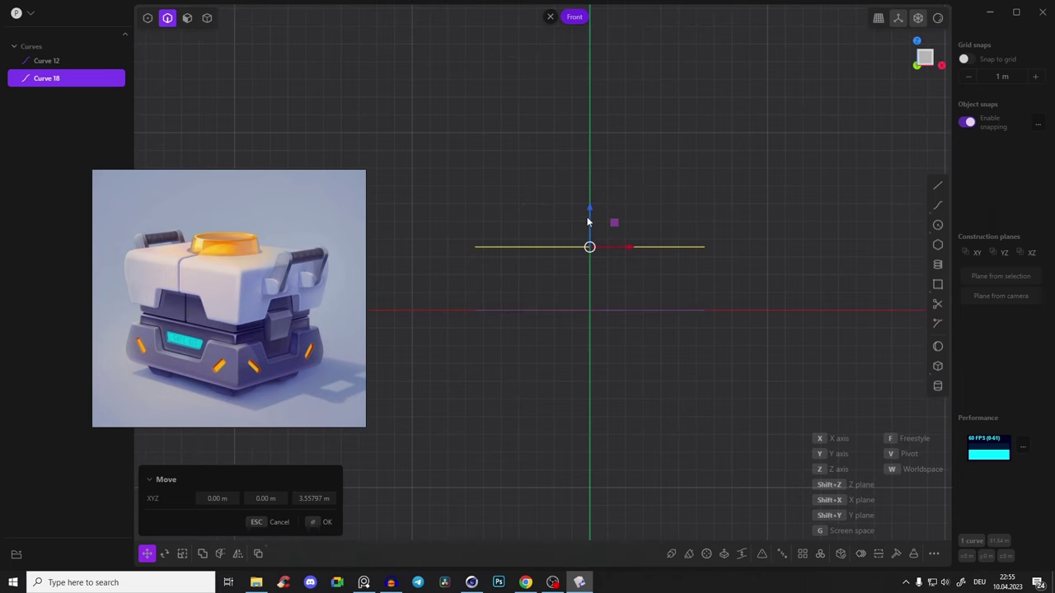
drag(589, 210, 592, 201)
key(Return)
mouse_move(665, 210)
middle_down()
mouse_move(618, 247)
mouse_move(632, 209)
middle_up()
key(s)
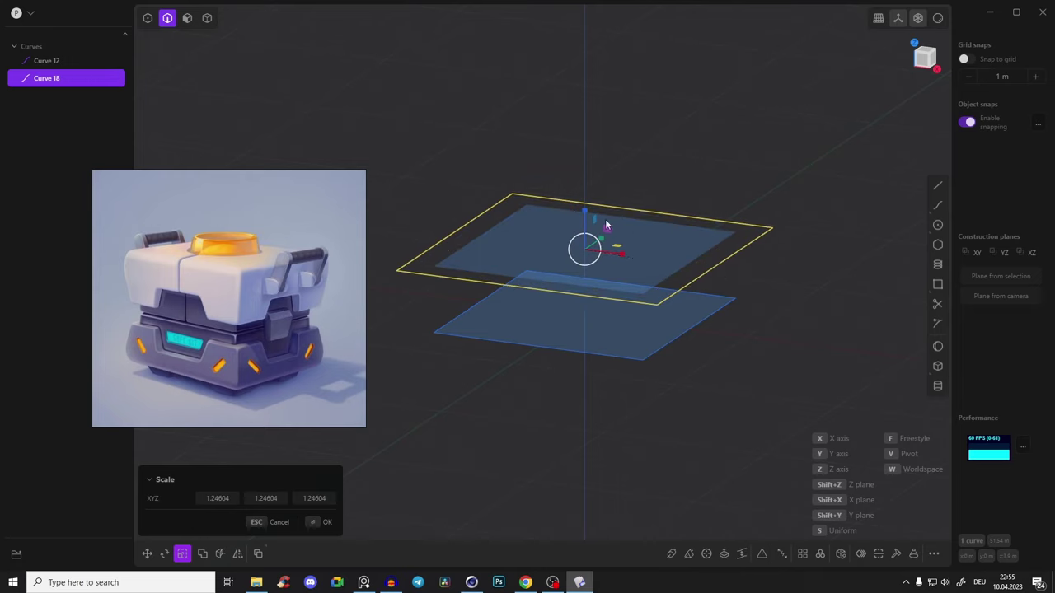
Enlarge the raised square about 1.25 times, then rescale it slightly smaller to 0.965
middle_drag(605, 220, 564, 136)
click(564, 149)
key(KP_1)
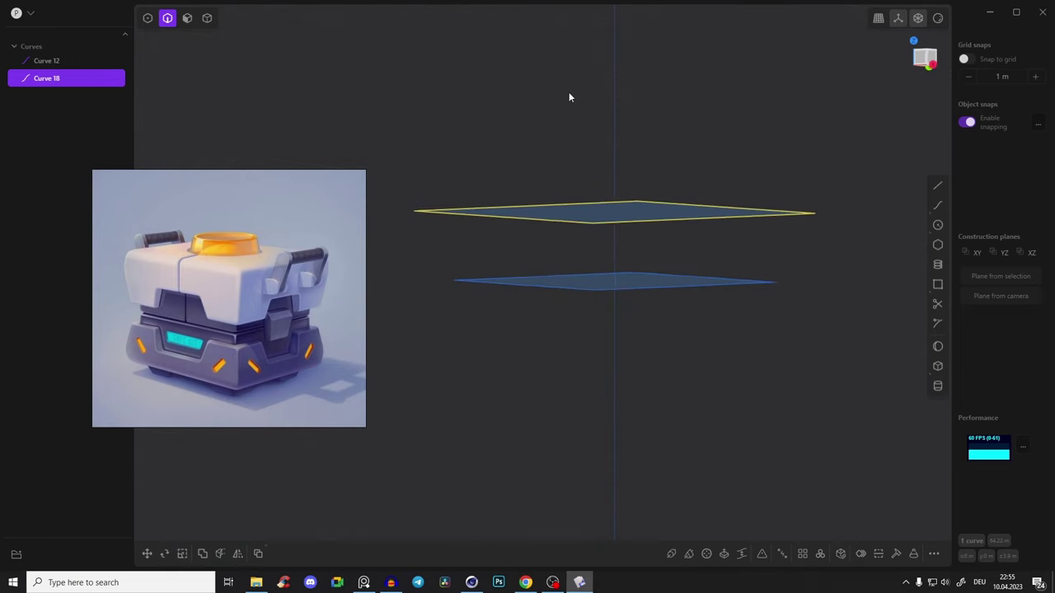
middle_drag(628, 205, 593, 207)
scroll(597, 216, up, 2)
key(s)
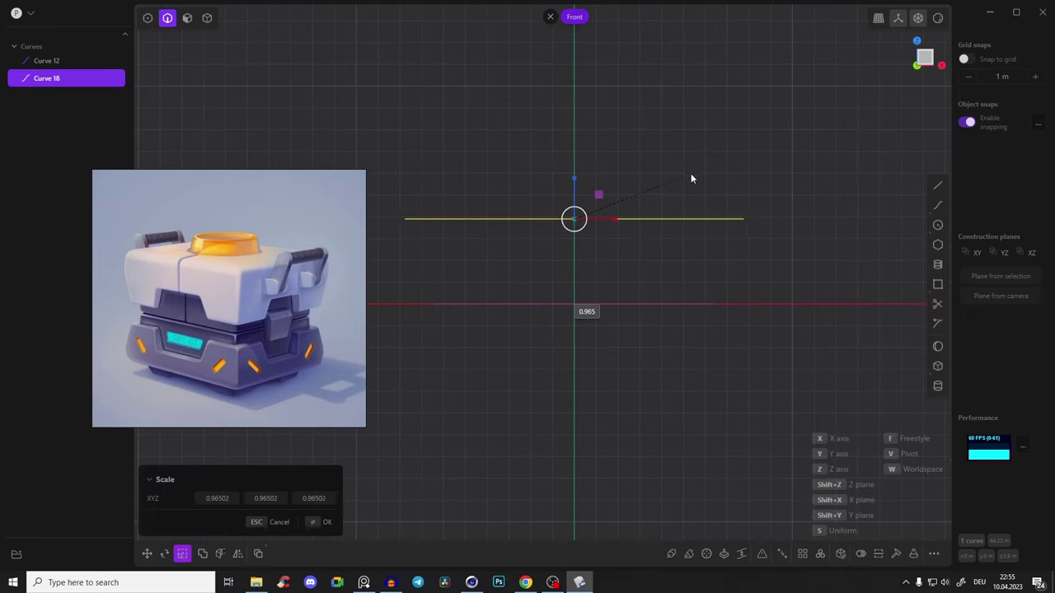
click(684, 179)
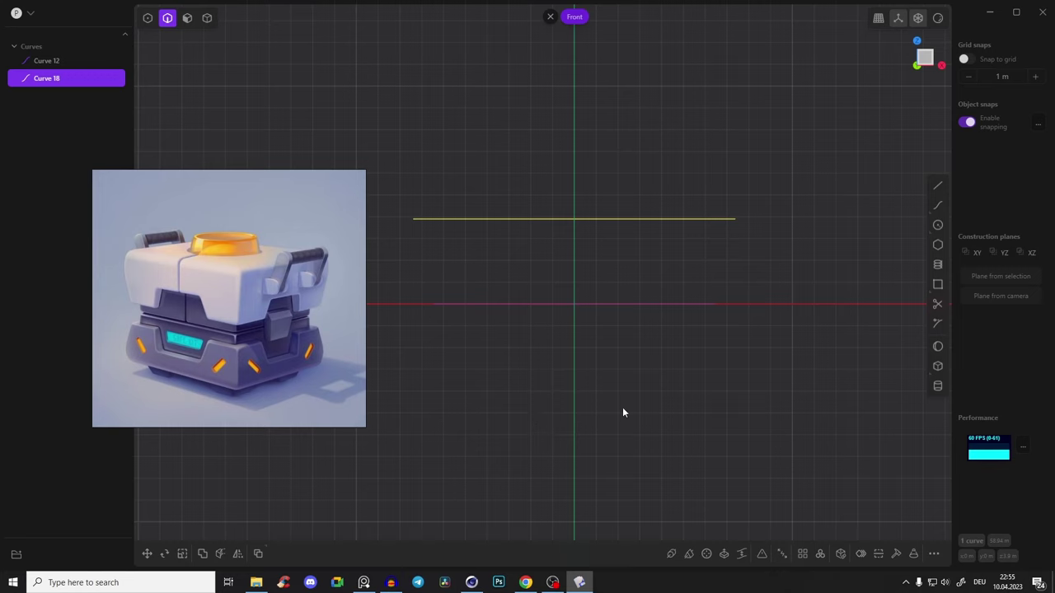
Duplicate the raised square and move the copy, Curve 51, below the original
key(ctrl+d)
drag(577, 183, 598, 341)
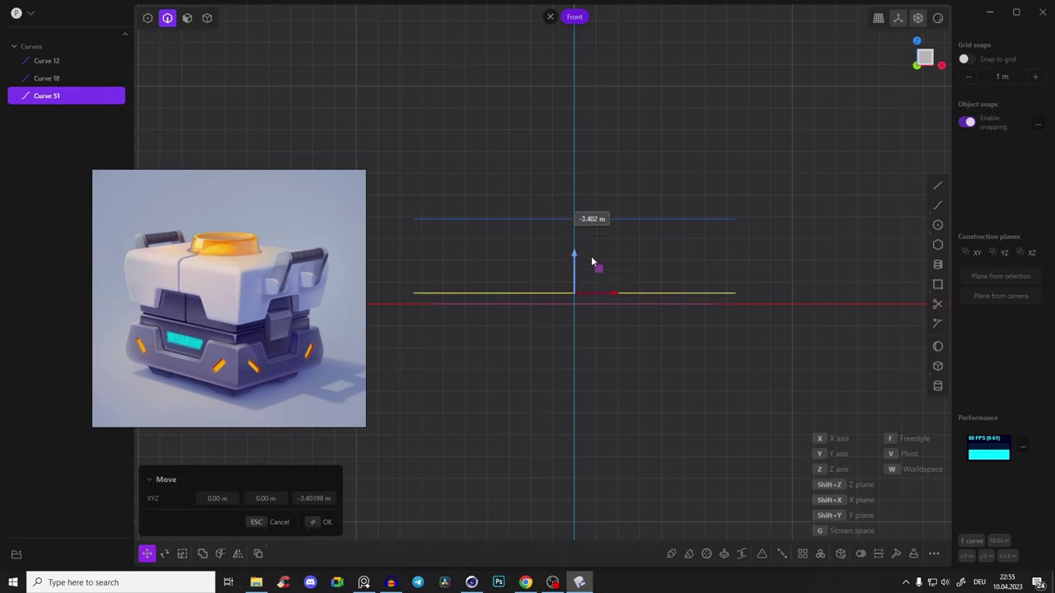
click(740, 269)
mouse_move(740, 269)
middle_down()
mouse_move(757, 291)
mouse_move(657, 297)
middle_up()
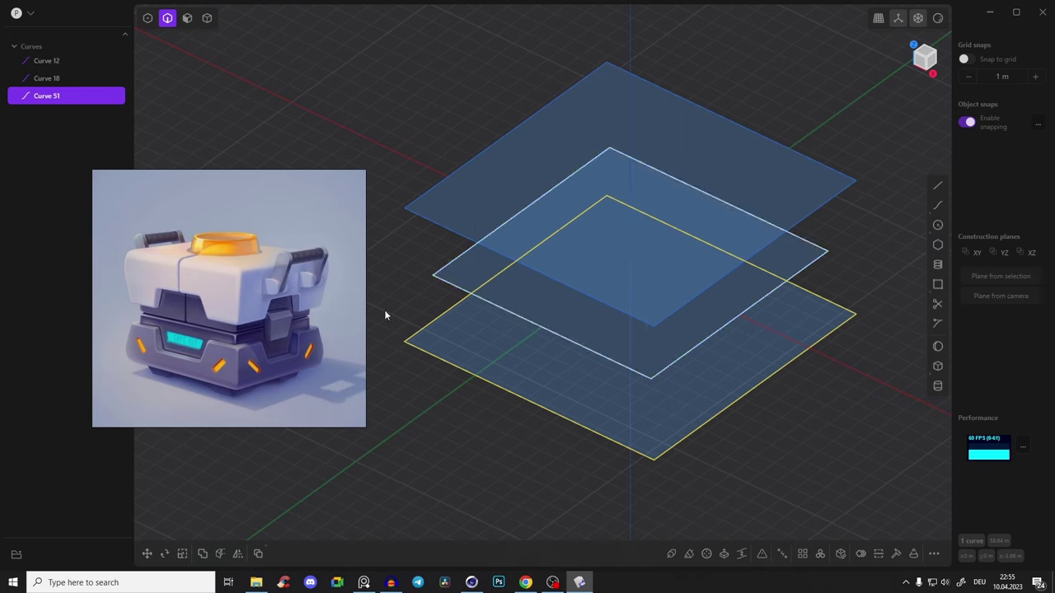
mouse_move(622, 143)
middle_down()
mouse_move(549, 168)
mouse_move(574, 132)
mouse_move(508, 226)
mouse_move(493, 206)
middle_up()
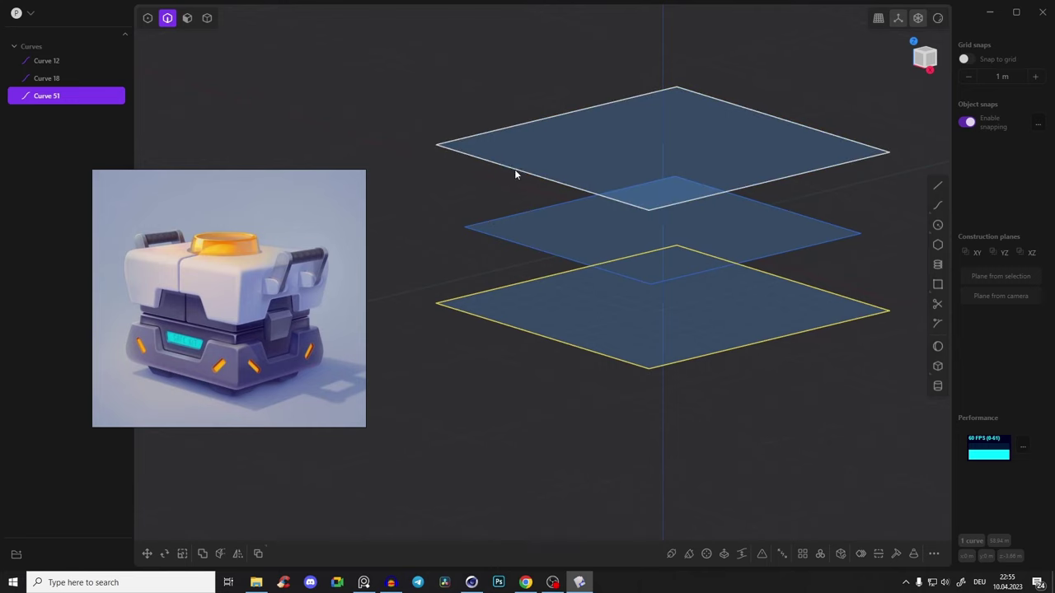
Select the top and middle square outlines together
click(506, 169)
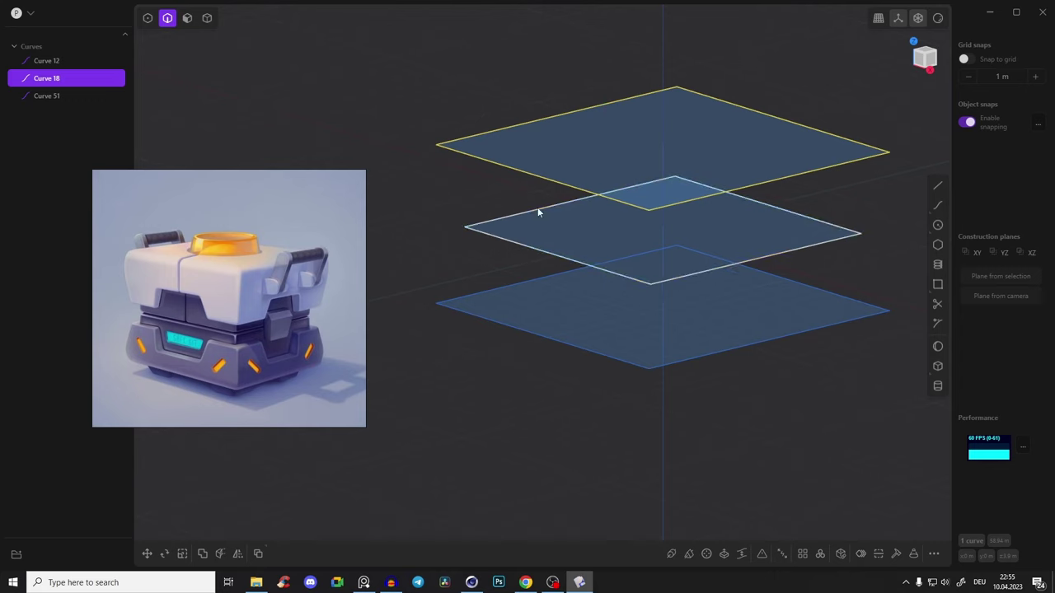
click(505, 245)
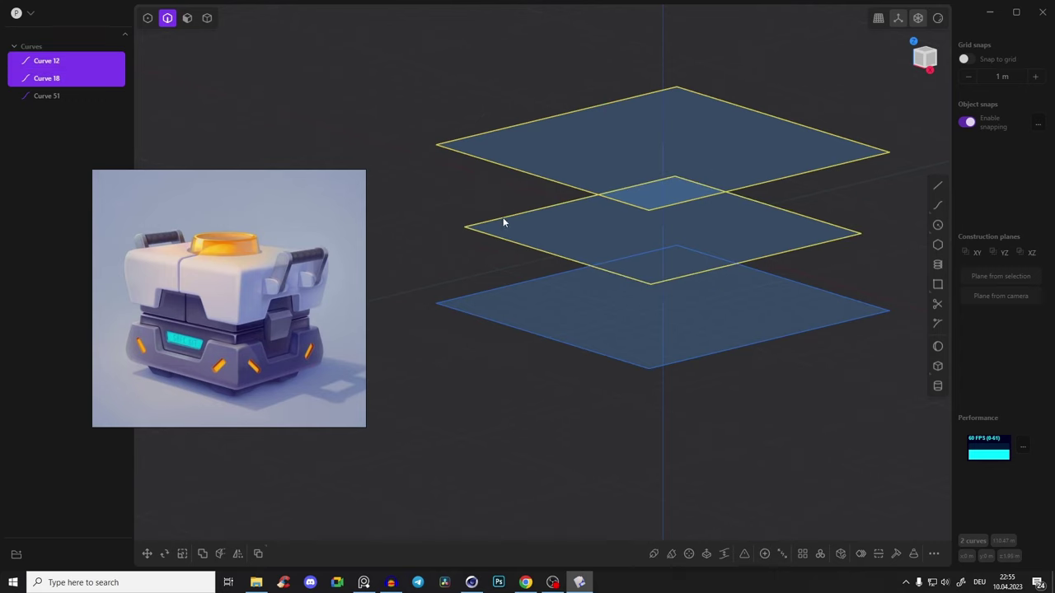
click(477, 184)
click(494, 169)
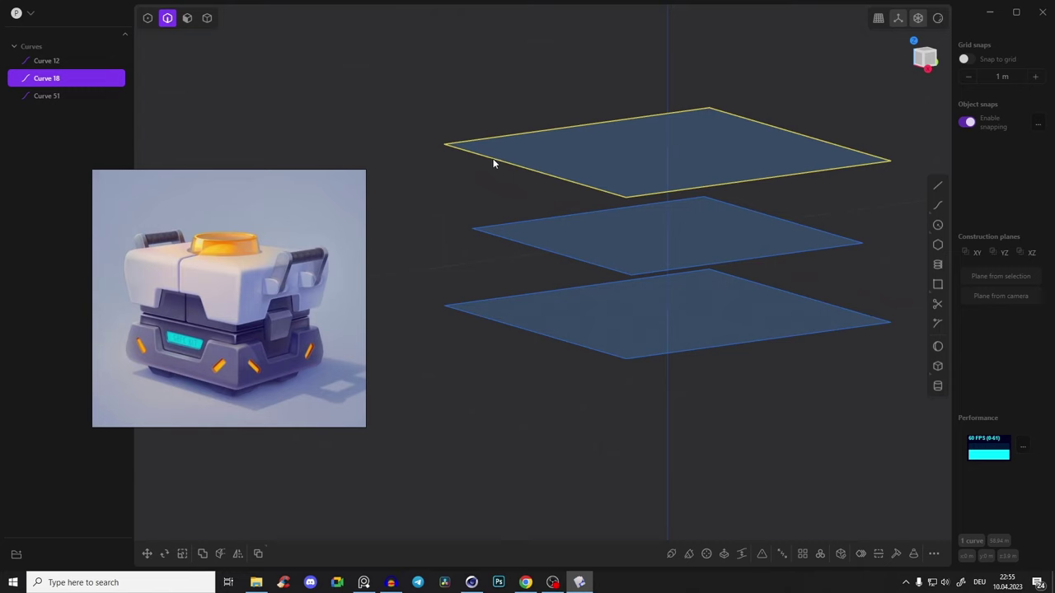
click(511, 244)
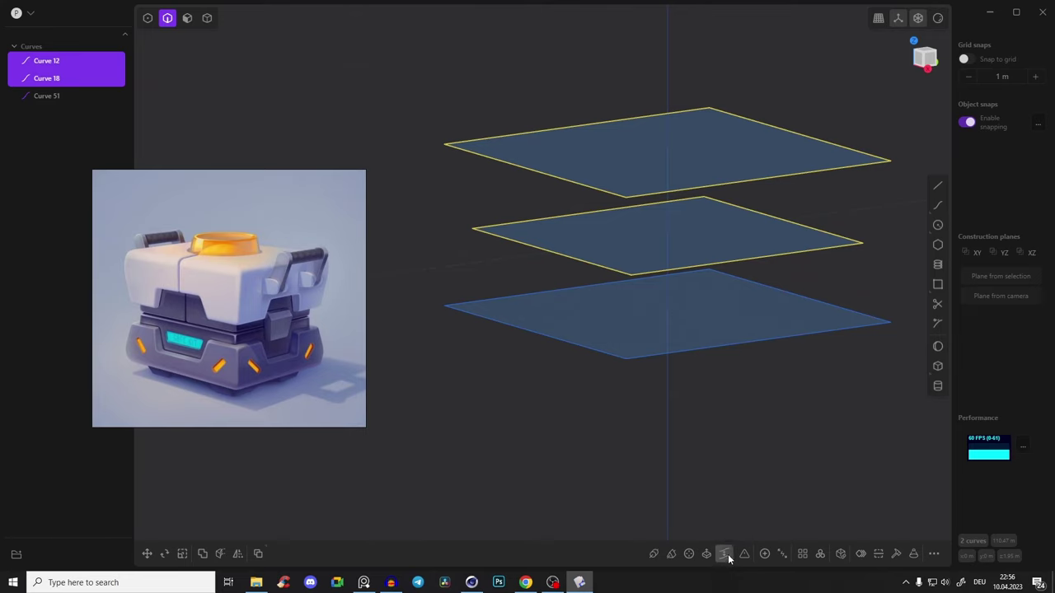
Loft an upper wall surface between the top and middle squares
key(l)
mouse_move(641, 362)
right_down()
mouse_move(440, 183)
mouse_move(502, 153)
right_up()
key(Return)
click(481, 80)
right_drag(468, 111, 477, 140)
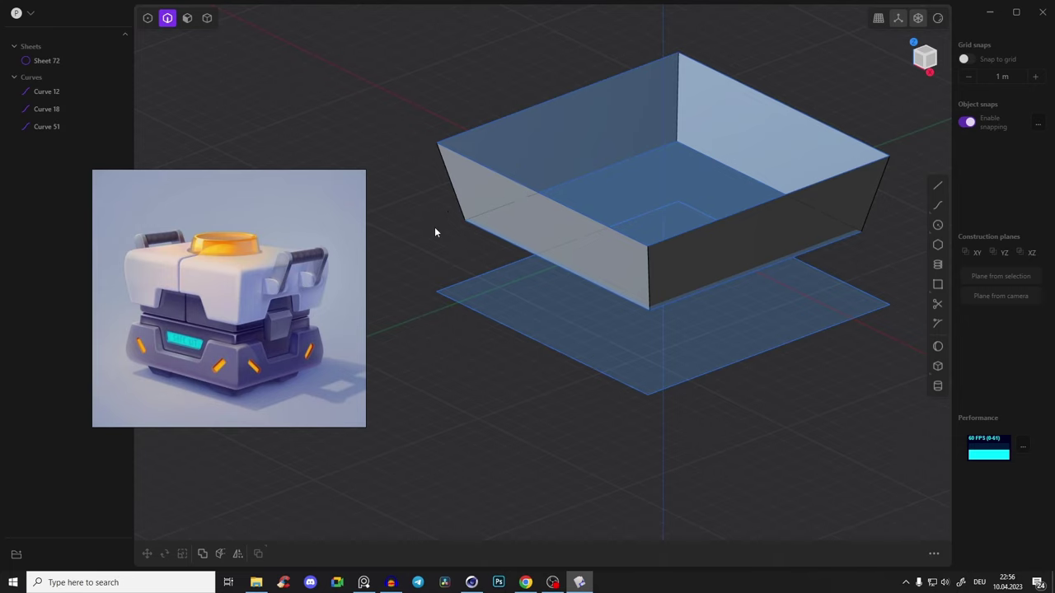
right_drag(435, 232, 438, 207)
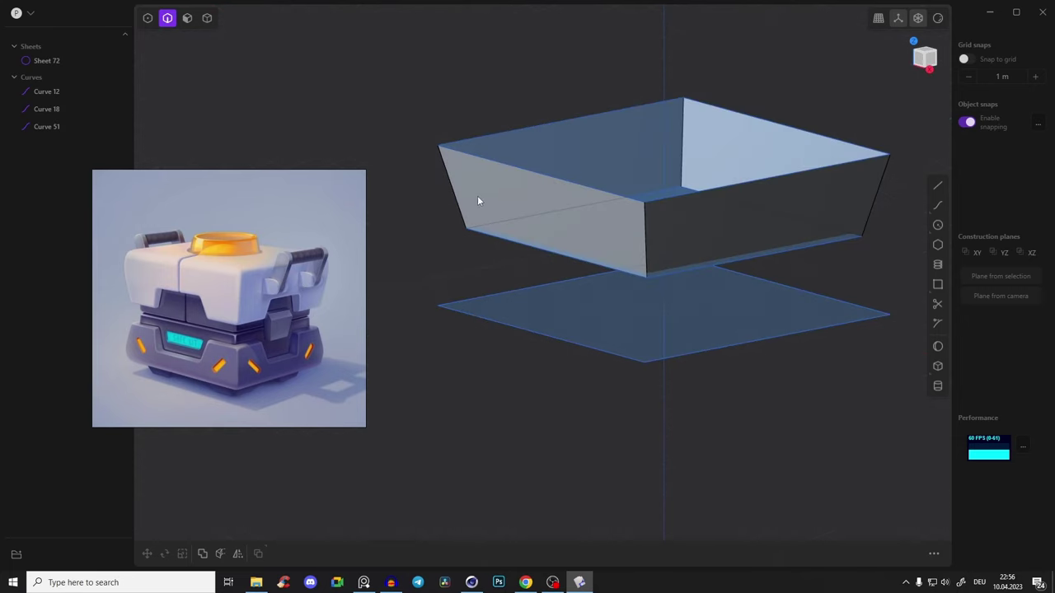
Loft a lower wall surface between the middle and bottom squares
click(493, 238)
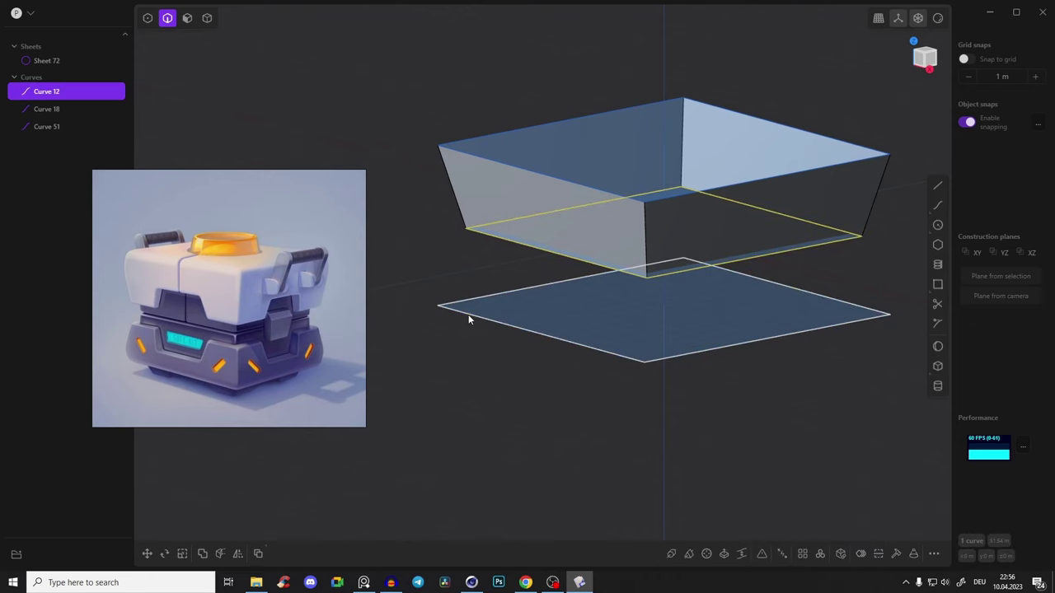
shift+click(470, 316)
key(l)
mouse_move(460, 280)
right_down()
mouse_move(450, 229)
mouse_move(470, 252)
mouse_move(438, 266)
right_up()
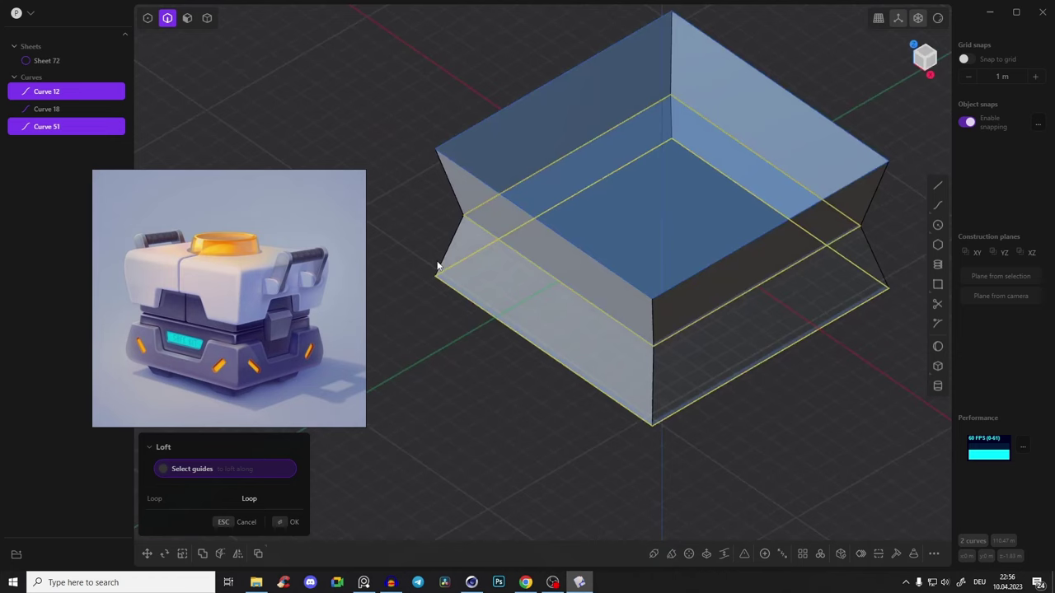
mouse_move(392, 153)
right_down()
mouse_move(432, 177)
mouse_move(409, 165)
mouse_move(432, 201)
mouse_move(541, 138)
mouse_move(474, 109)
right_up()
key(Return)
key(Escape)
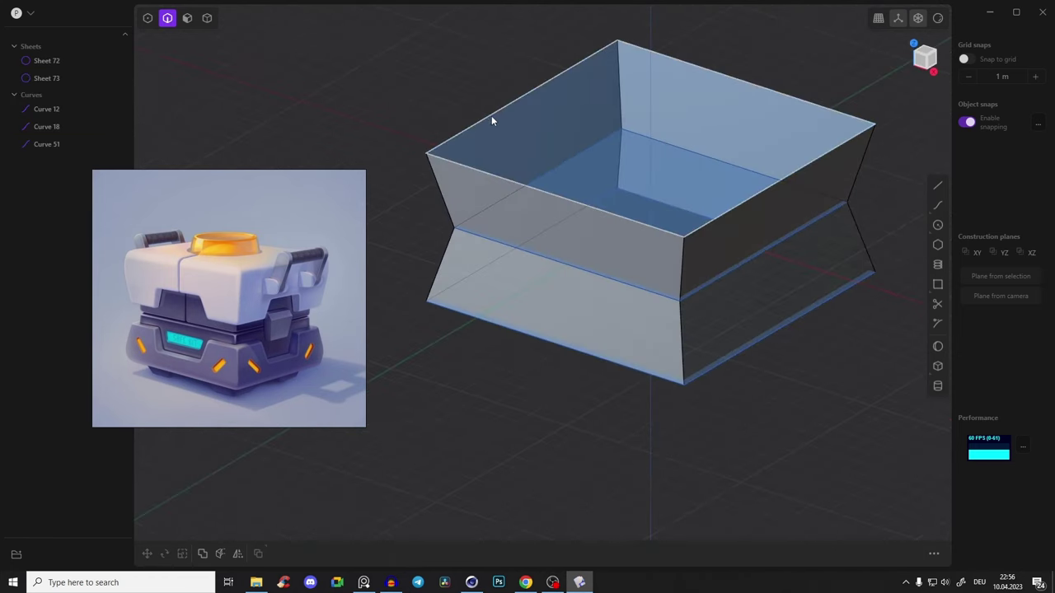
Delete the leftover top and middle outline curves
click(546, 82)
key(Escape)
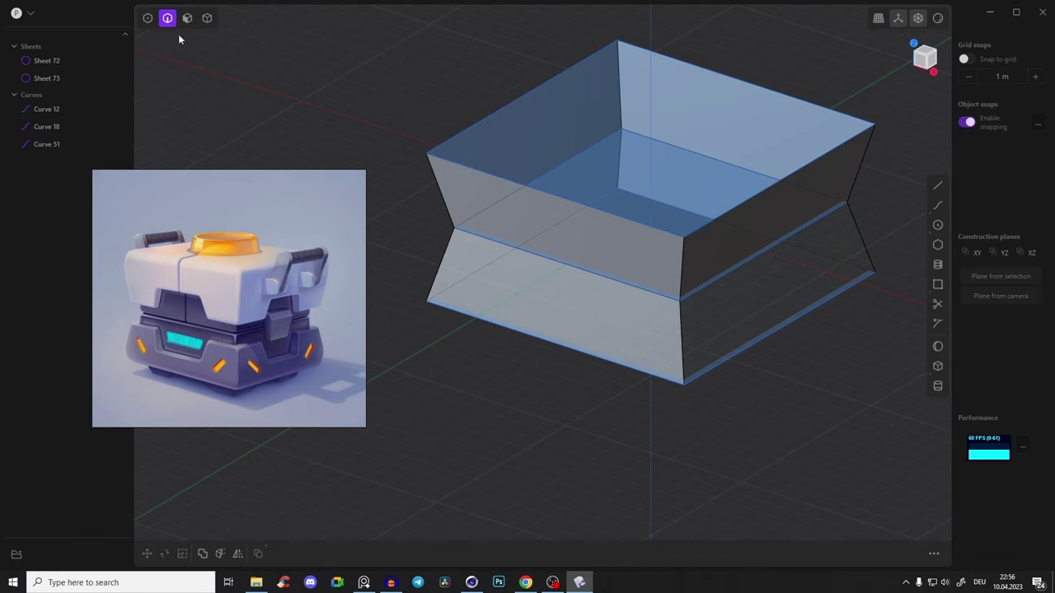
click(487, 171)
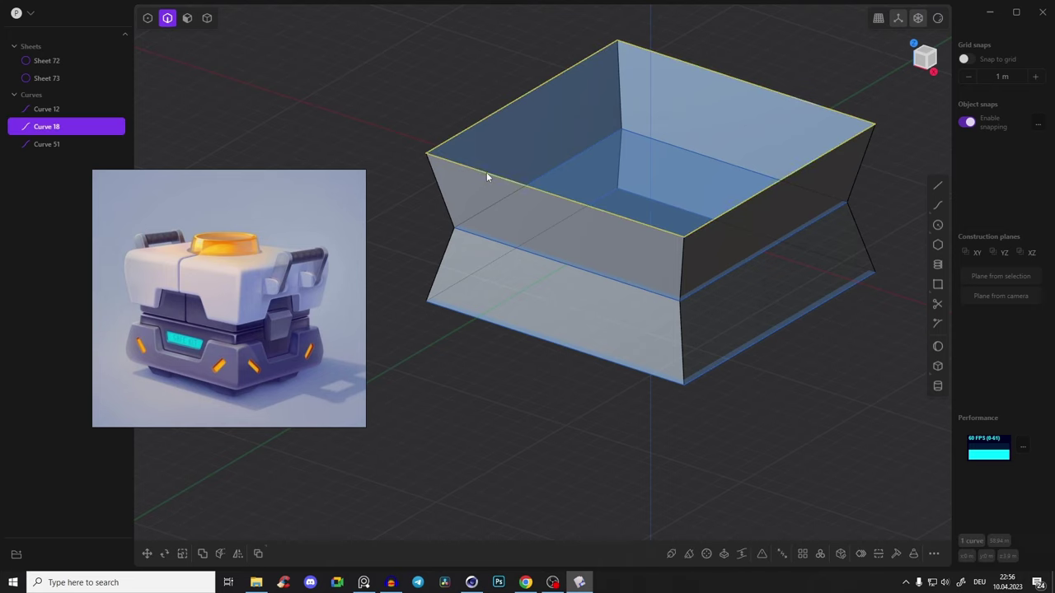
shift+click(489, 244)
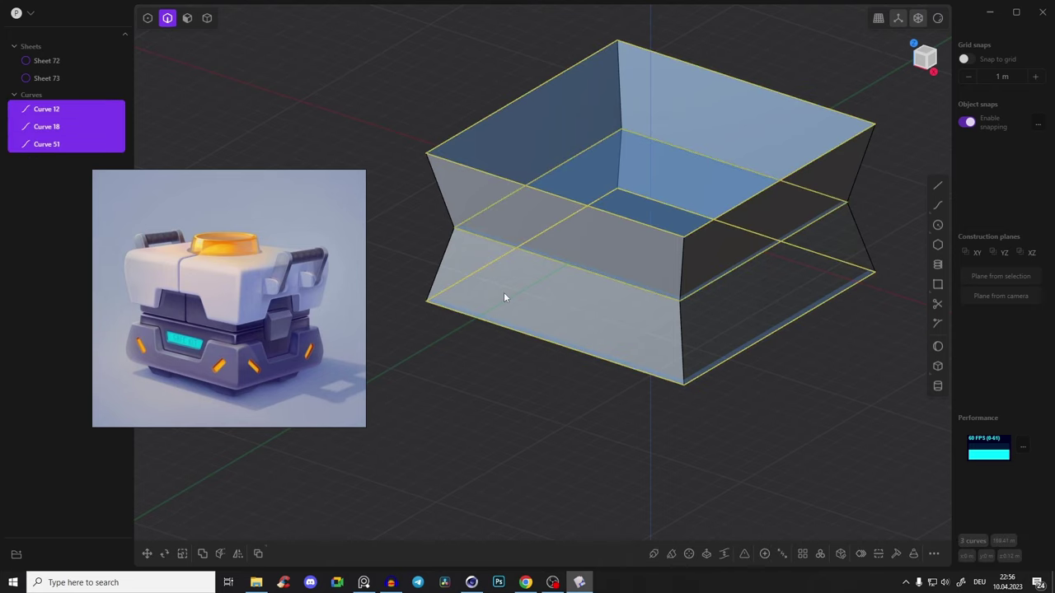
key(Delete)
mouse_move(503, 292)
middle_down()
mouse_move(425, 245)
mouse_move(495, 262)
mouse_move(411, 186)
middle_up()
Enable vertex, face and whole-body picking alongside edge selection
key(shift+1)
key(shift+3)
key(shift+4)
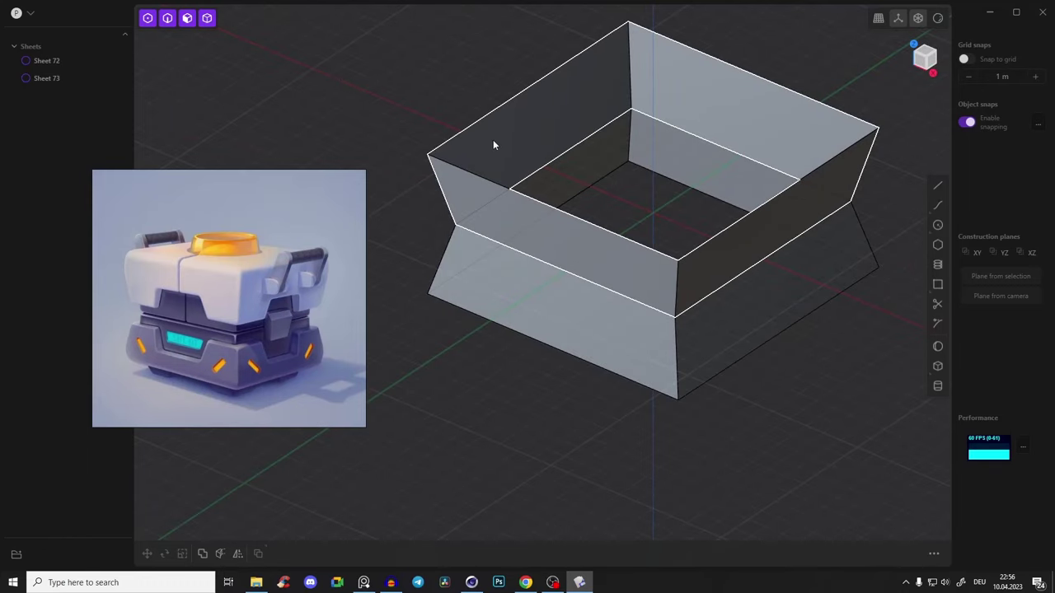
mouse_move(468, 212)
middle_down()
mouse_move(458, 240)
mouse_move(470, 190)
middle_up()
Join the upper and lower wall sheets into one sheet, Sheet 72
click(471, 195)
shift+click(471, 287)
mouse_move(472, 287)
middle_down()
mouse_move(449, 169)
mouse_move(479, 273)
middle_up()
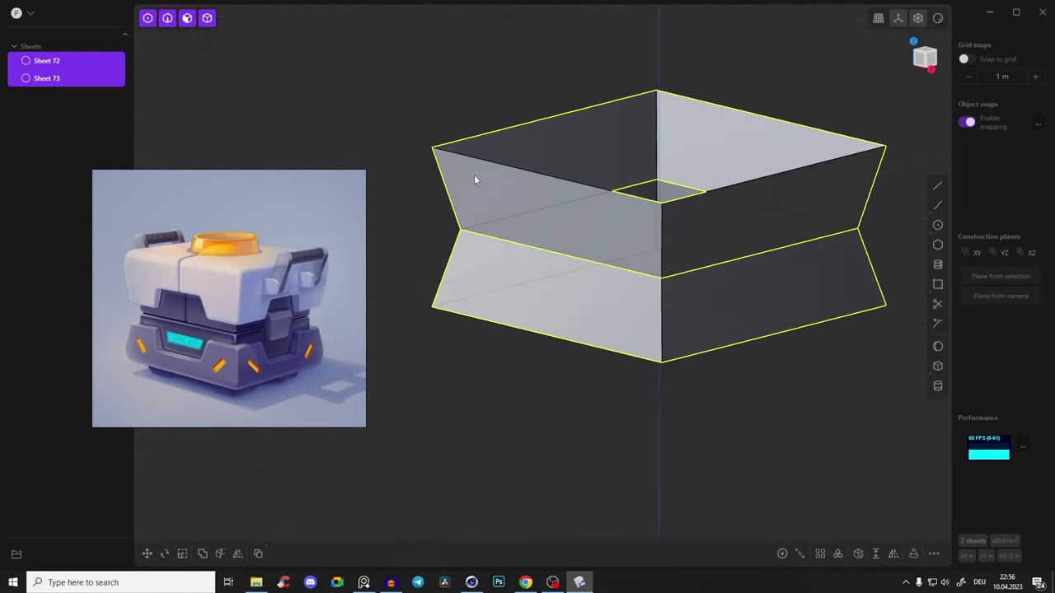
key(j)
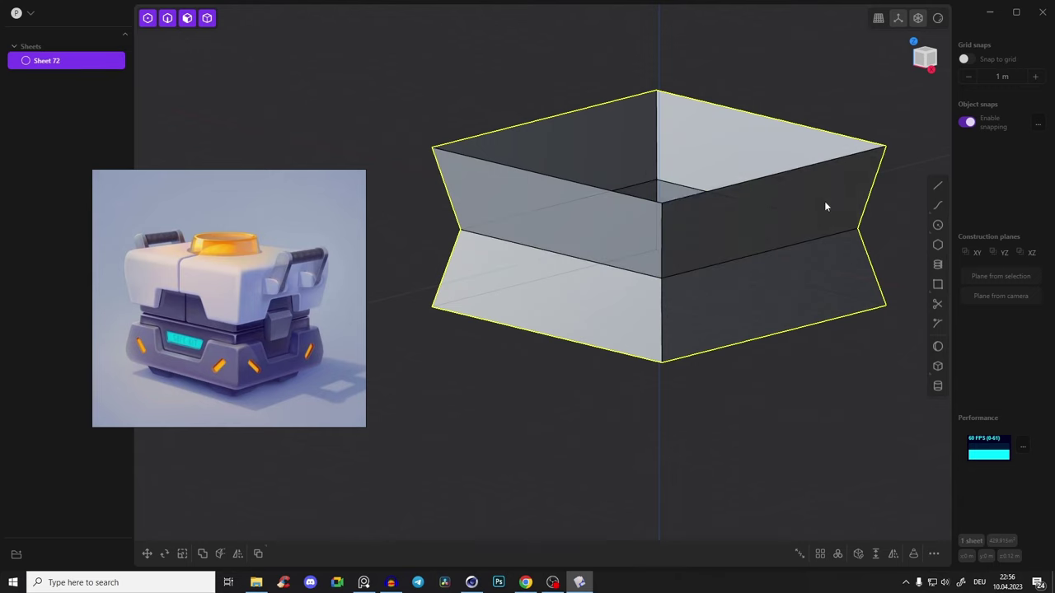
mouse_move(470, 223)
middle_down()
mouse_move(519, 198)
mouse_move(486, 202)
mouse_move(552, 114)
mouse_move(560, 75)
mouse_move(572, 136)
middle_up()
click(384, 117)
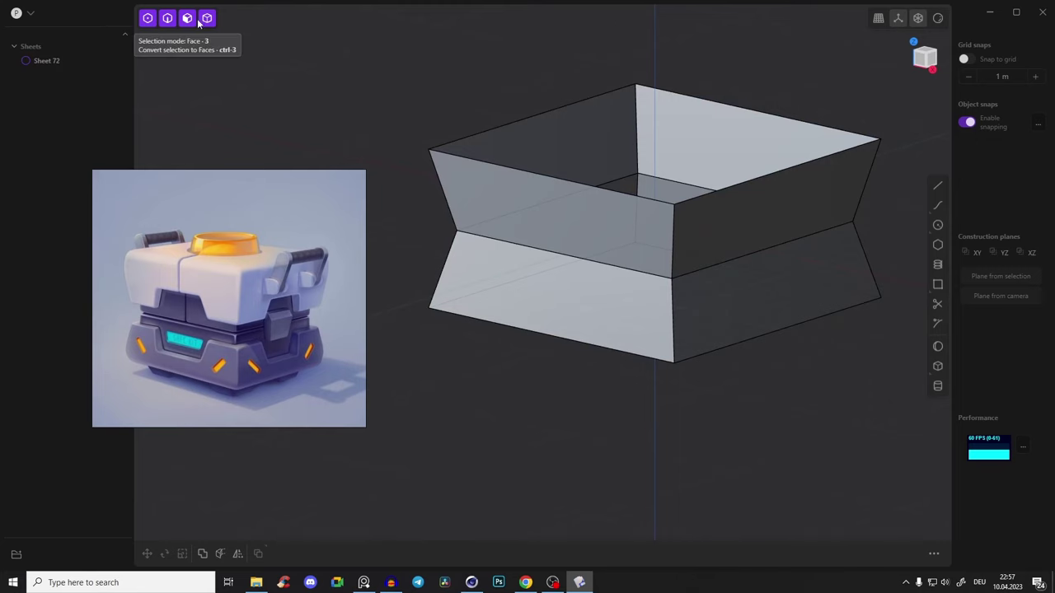
Cap the open box sheet with Patch holes into closed Solid 72
mouse_move(494, 330)
middle_down()
mouse_move(475, 207)
mouse_move(502, 135)
middle_up()
click(475, 189)
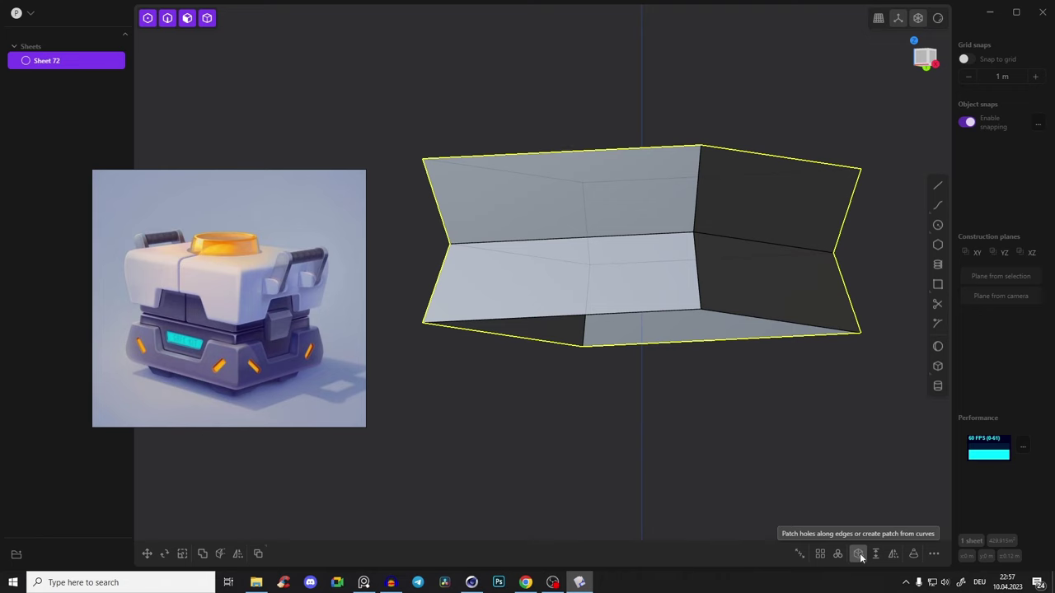
mouse_move(722, 451)
middle_down()
mouse_move(499, 122)
mouse_move(618, 192)
mouse_move(671, 210)
mouse_move(749, 272)
middle_up()
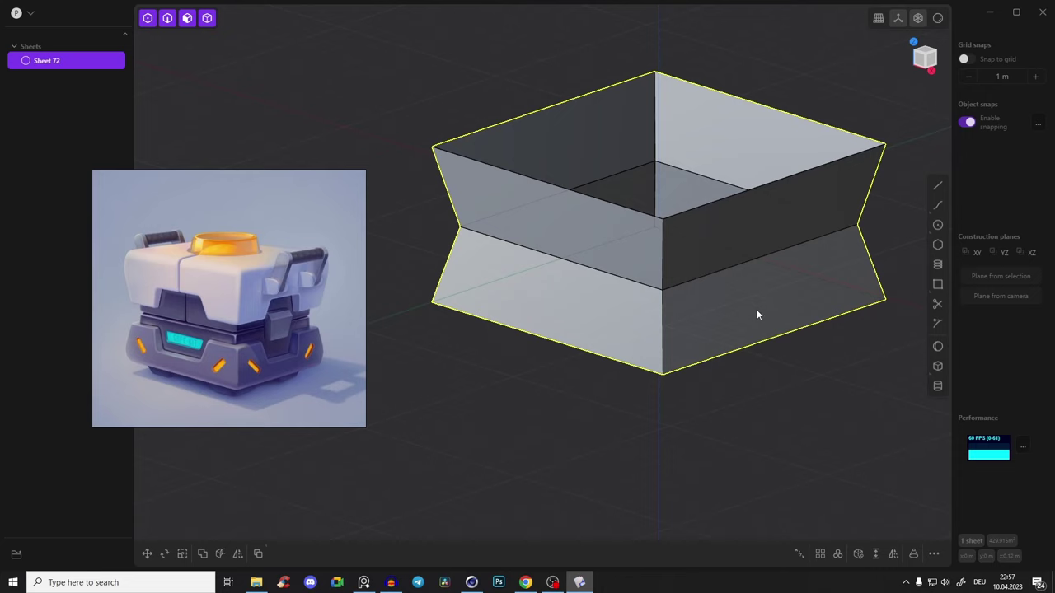
click(837, 553)
middle_drag(765, 383, 708, 351)
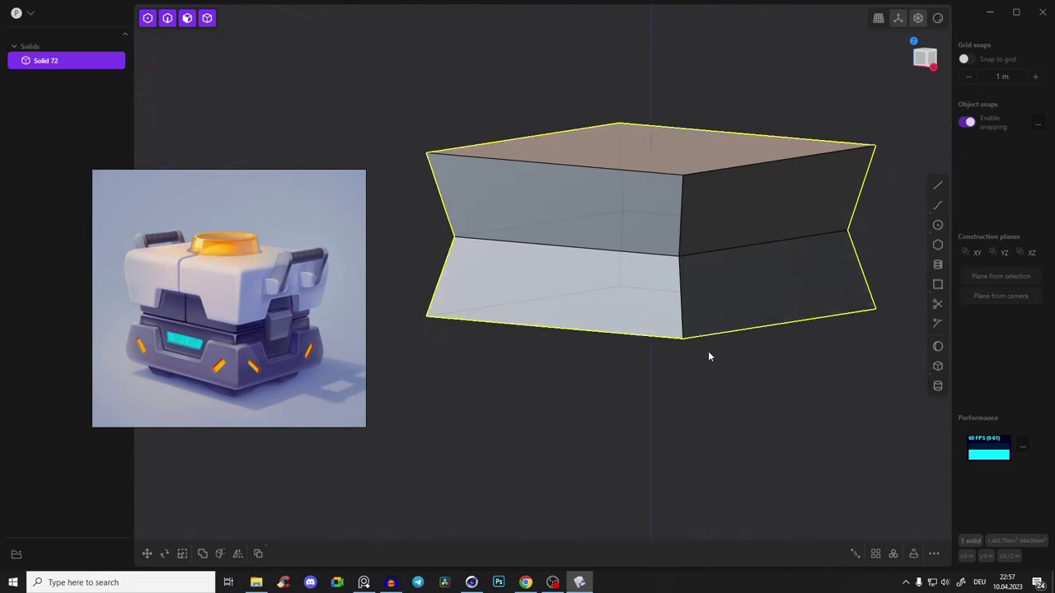
click(779, 118)
click(730, 194)
mouse_move(730, 195)
middle_down()
mouse_move(775, 107)
mouse_move(780, 189)
mouse_move(715, 219)
mouse_move(740, 159)
mouse_move(714, 205)
mouse_move(621, 185)
middle_up()
Scale Solid 72 along Z to about 1.286 times its height
click(580, 230)
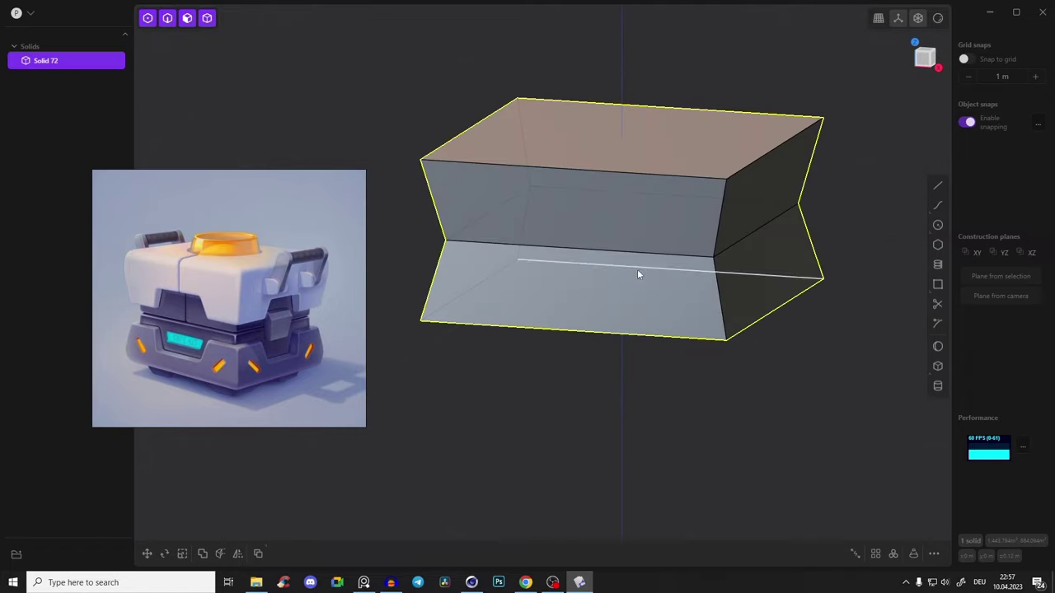
middle_drag(637, 269, 632, 194)
key(s)
key(Escape)
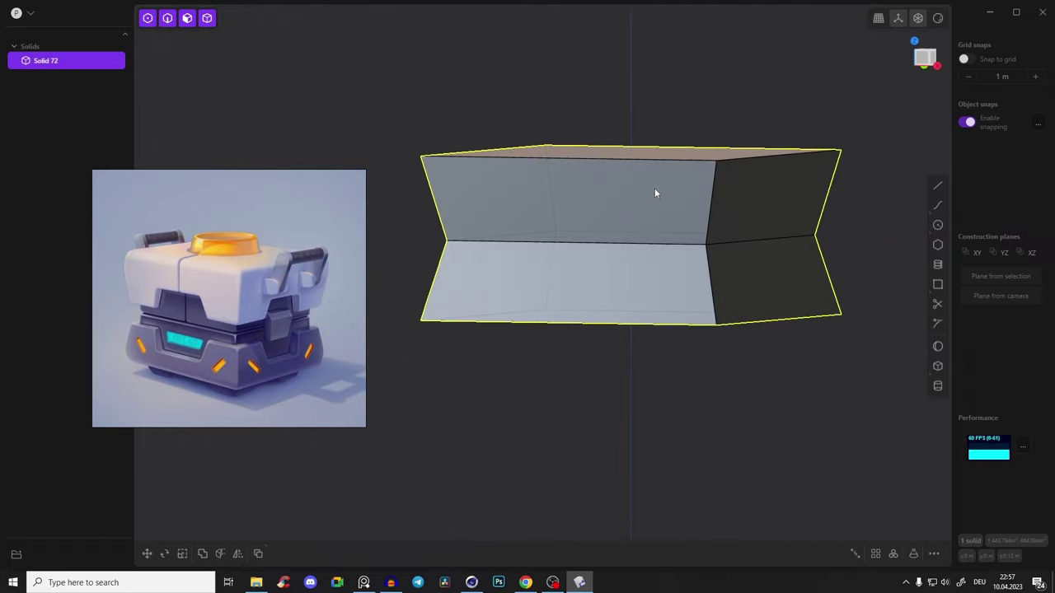
click(647, 74)
click(695, 166)
key(s)
mouse_move(661, 192)
middle_down()
mouse_move(652, 204)
mouse_move(709, 201)
middle_up()
drag(620, 191, 633, 180)
middle_drag(631, 170, 633, 192)
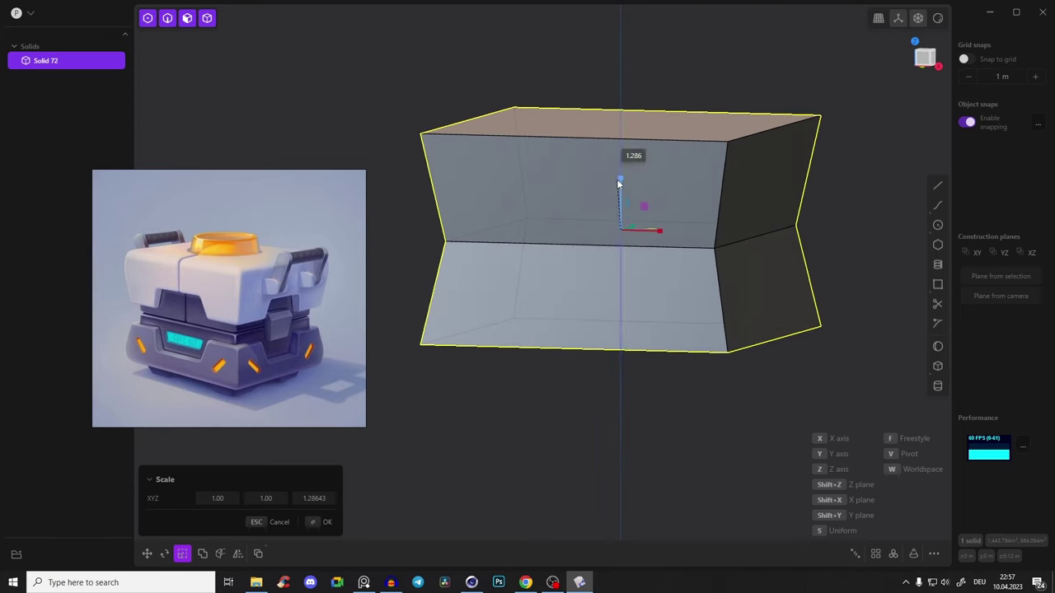
key(Return)
click(369, 118)
mouse_move(369, 118)
middle_down()
mouse_move(553, 185)
mouse_move(594, 220)
mouse_move(581, 245)
middle_up()
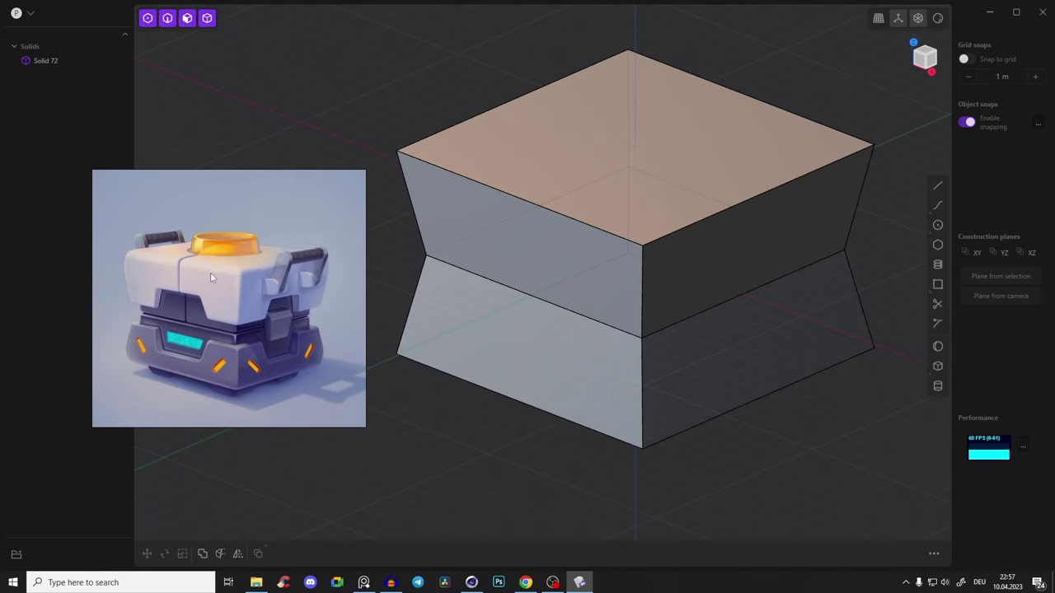
Start a fillet on the box's eight vertical corner edges
middle_drag(635, 264, 619, 266)
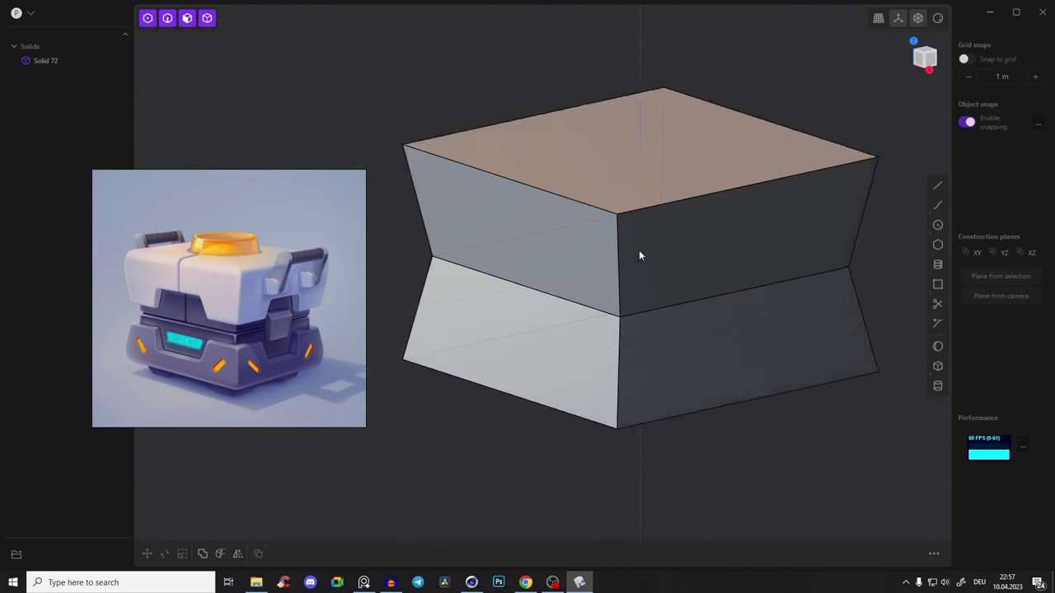
click(619, 266)
key(f)
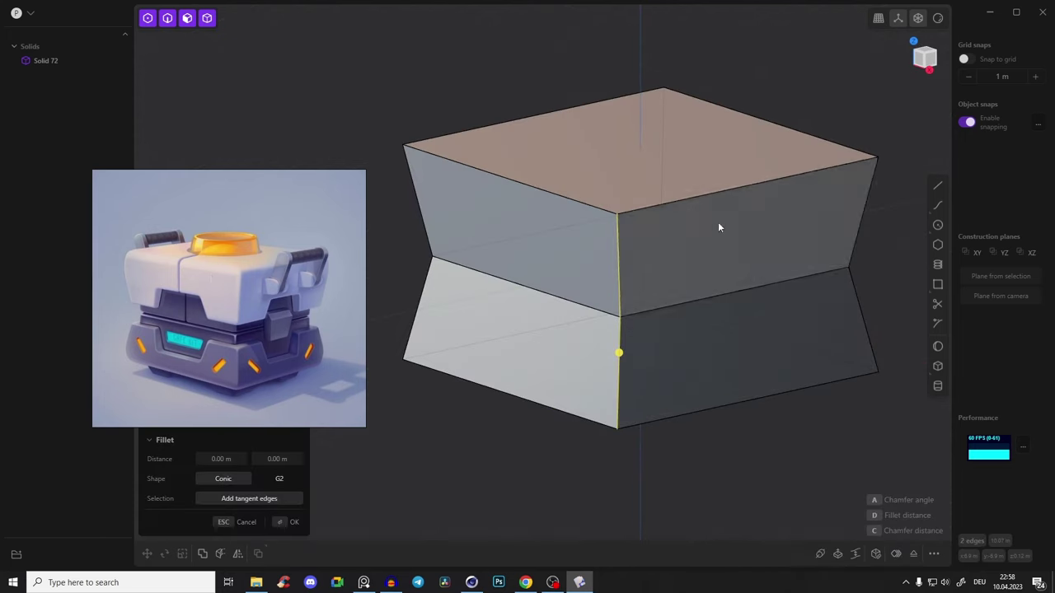
middle_drag(709, 241, 722, 278)
click(683, 262)
click(681, 389)
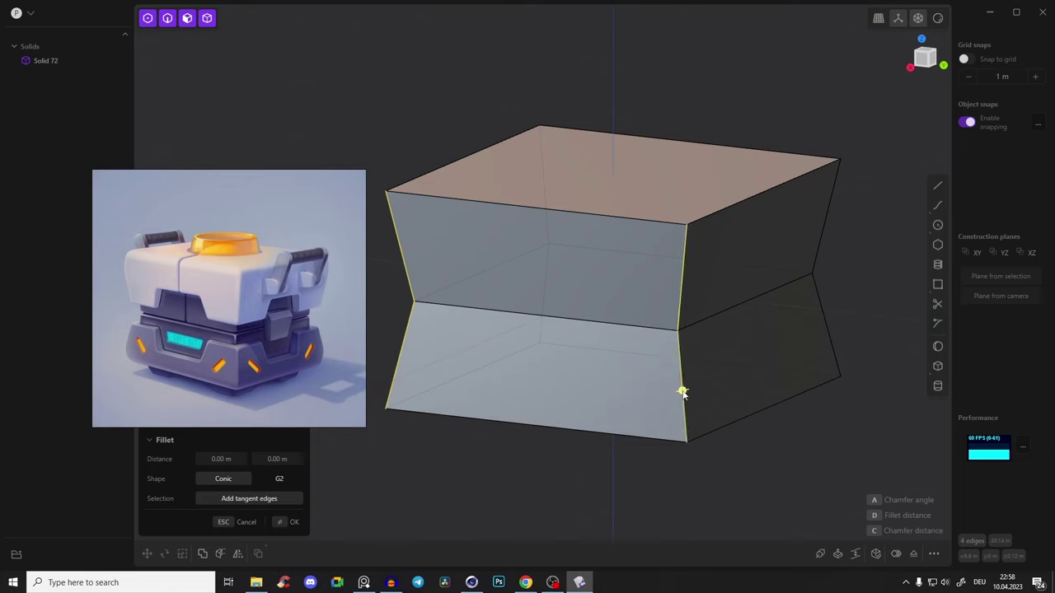
middle_drag(681, 389, 784, 332)
click(769, 346)
click(771, 264)
mouse_move(770, 264)
middle_down()
mouse_move(631, 237)
mouse_move(662, 240)
middle_up()
click(659, 315)
Set the corner fillet radius to about 0.34 m and confirm
drag(671, 325, 670, 324)
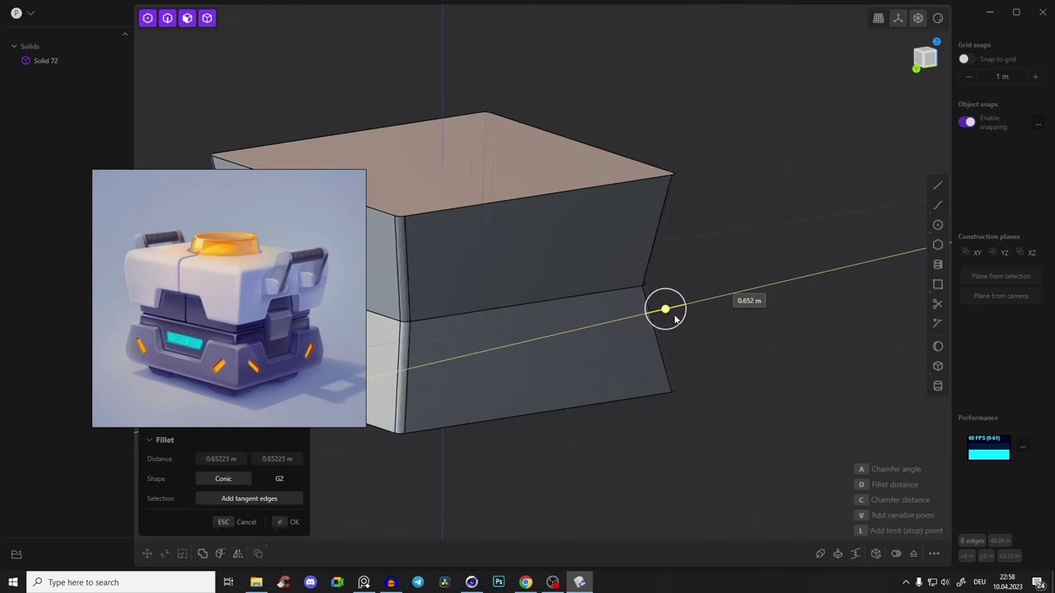
mouse_move(671, 324)
mouse_down()
mouse_move(659, 327)
mouse_move(684, 322)
mouse_move(618, 348)
mouse_move(688, 321)
mouse_move(662, 341)
mouse_move(678, 310)
mouse_move(662, 328)
mouse_move(663, 318)
mouse_up()
mouse_move(669, 242)
middle_down()
mouse_move(528, 235)
mouse_move(442, 217)
mouse_move(495, 358)
middle_up()
key(Return)
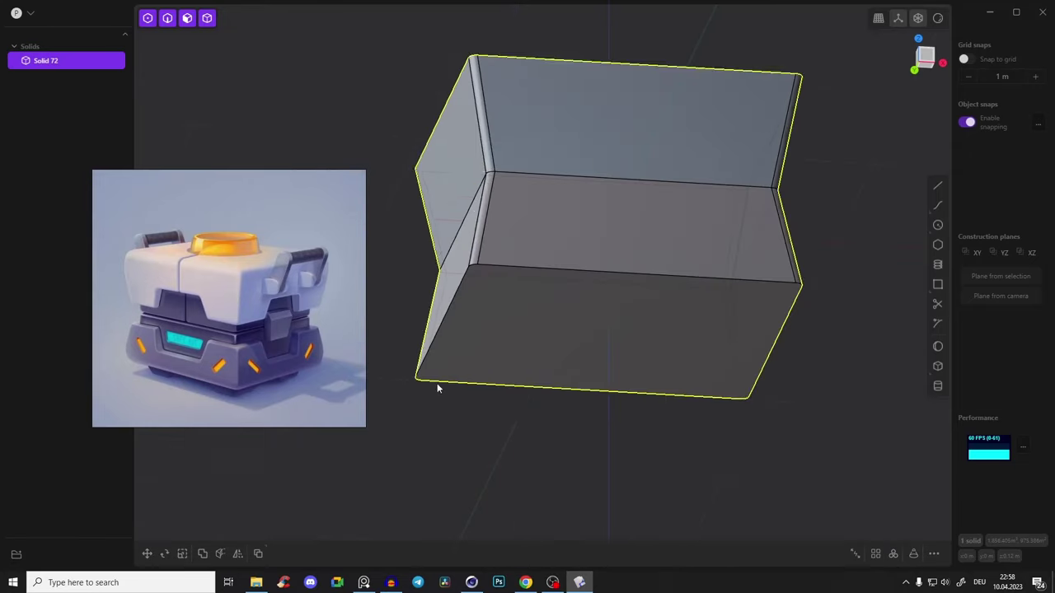
Fillet the box's bottom and top rim edges by 0.992 m
scroll(478, 314, up, 5)
click(510, 236)
key(f)
middle_drag(533, 258, 523, 250)
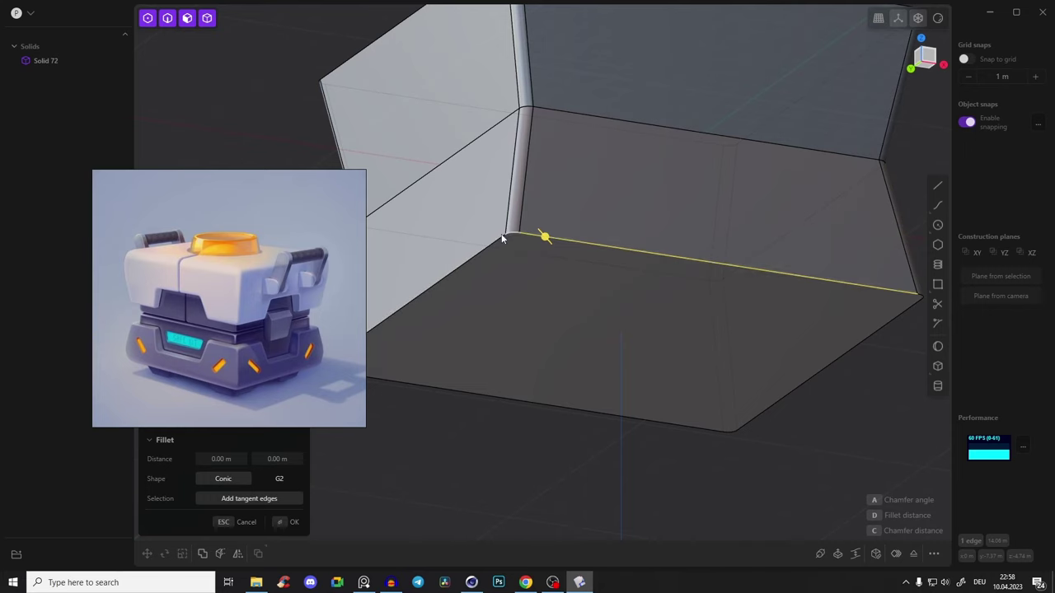
mouse_move(913, 287)
middle_down()
mouse_move(856, 205)
mouse_move(523, 236)
middle_up()
drag(523, 236, 528, 258)
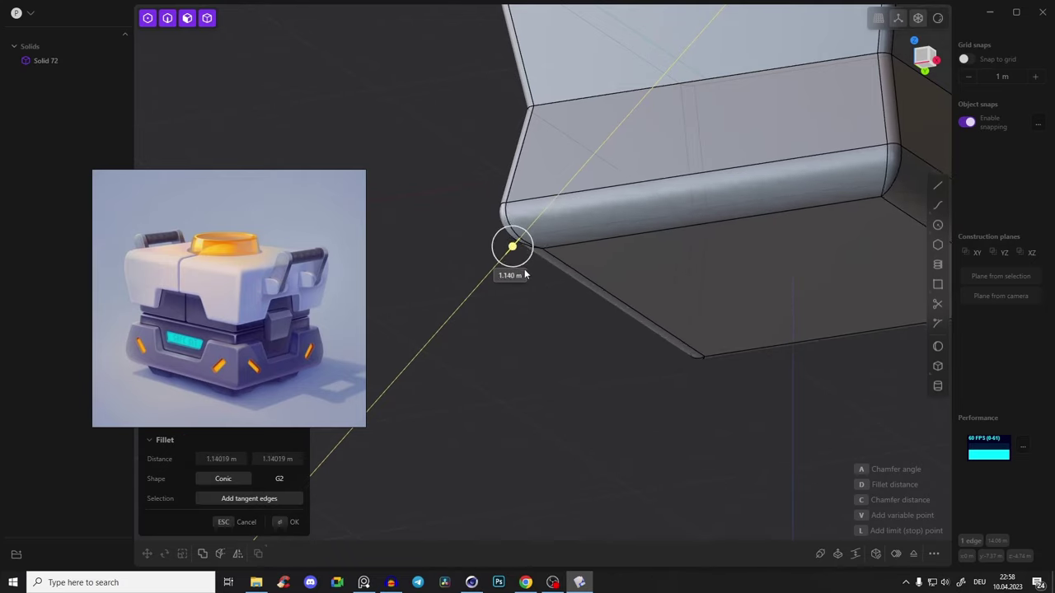
drag(529, 258, 572, 235)
mouse_move(573, 235)
middle_down()
mouse_move(538, 160)
mouse_move(681, 172)
mouse_move(610, 133)
middle_up()
click(526, 117)
drag(610, 133, 634, 122)
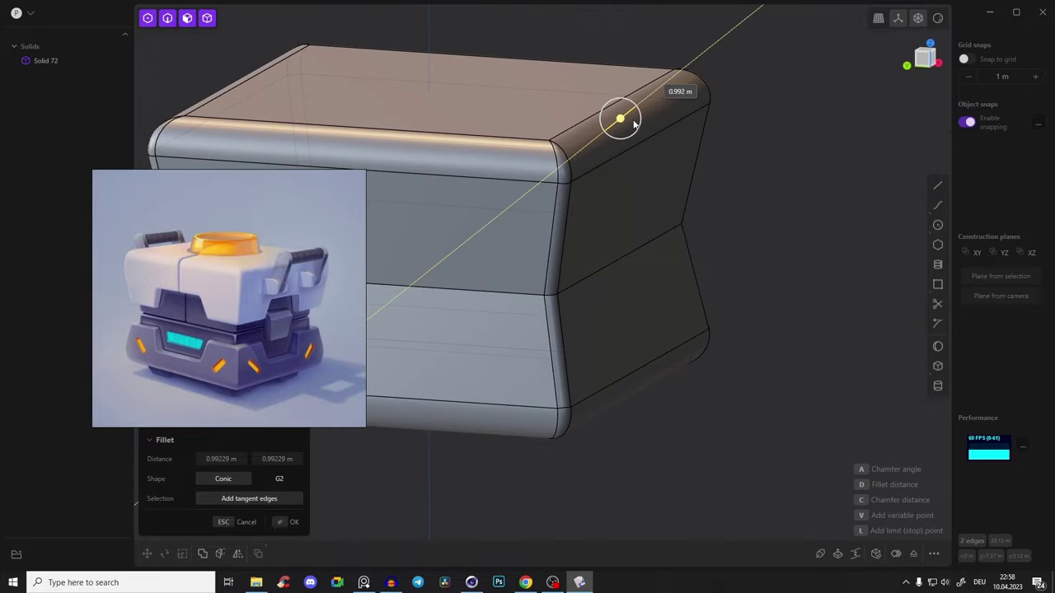
middle_drag(634, 122, 698, 142)
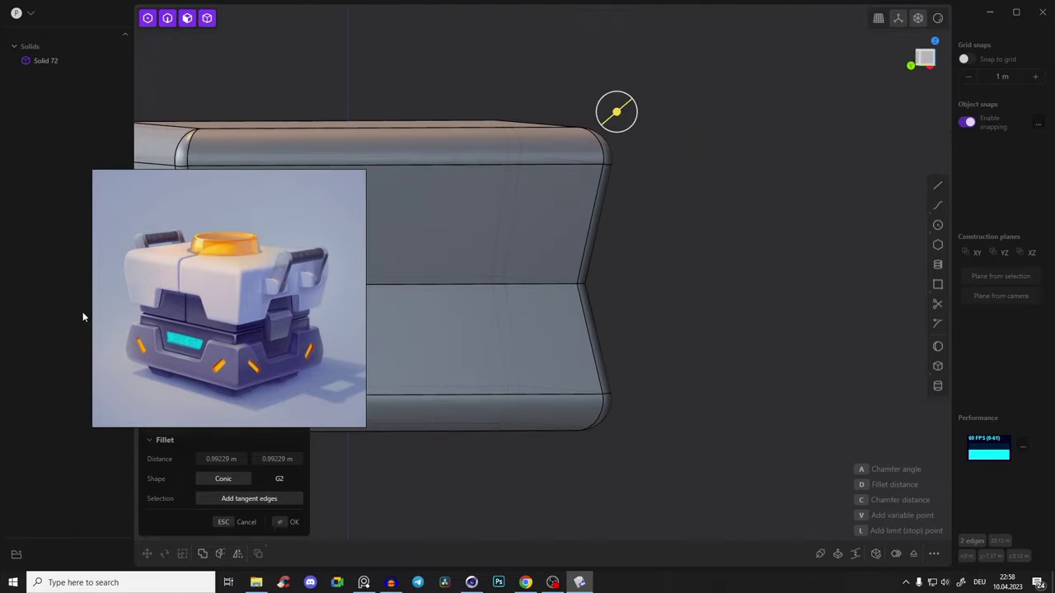
mouse_move(452, 347)
middle_down()
mouse_move(738, 251)
mouse_move(645, 278)
middle_up()
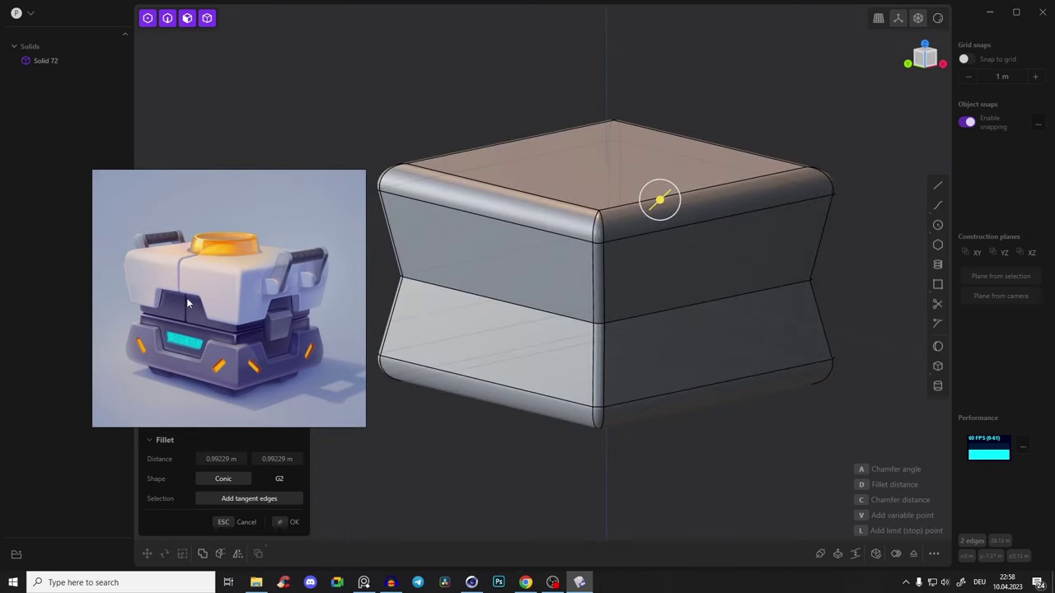
mouse_move(642, 274)
middle_down()
mouse_move(547, 217)
mouse_move(431, 111)
mouse_move(299, 305)
middle_up()
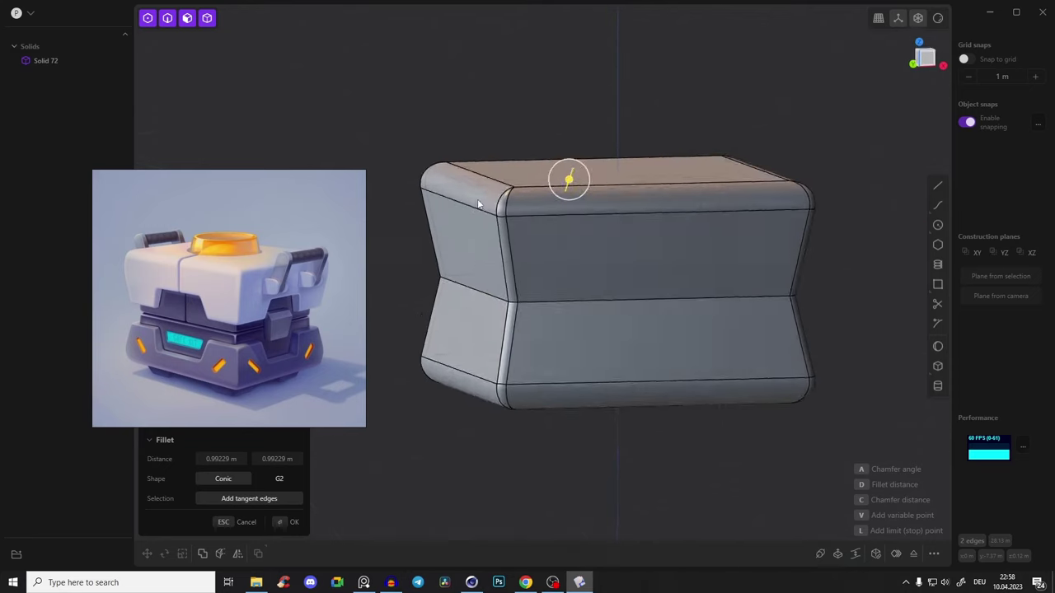
middle_drag(529, 220, 553, 231)
middle_drag(504, 374, 520, 270)
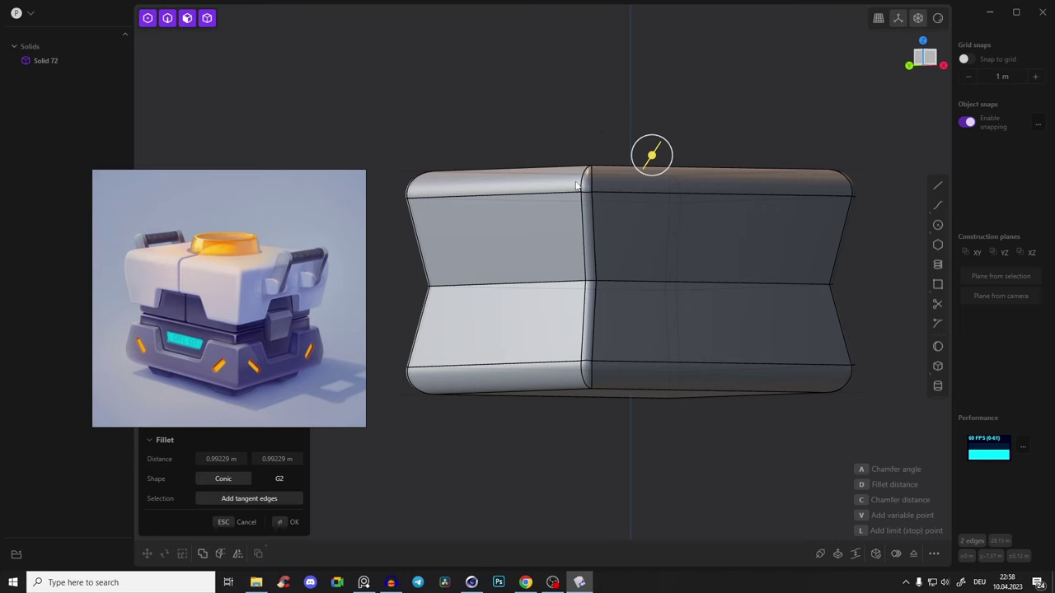
key(Return)
Orbit around to inspect the rounded rims, then switch to the flat Back view
mouse_move(416, 117)
middle_down()
mouse_move(500, 183)
mouse_move(676, 250)
mouse_move(758, 217)
mouse_move(767, 235)
mouse_move(805, 239)
middle_up()
mouse_move(611, 134)
middle_down()
mouse_move(619, 242)
mouse_move(676, 228)
mouse_move(650, 136)
middle_up()
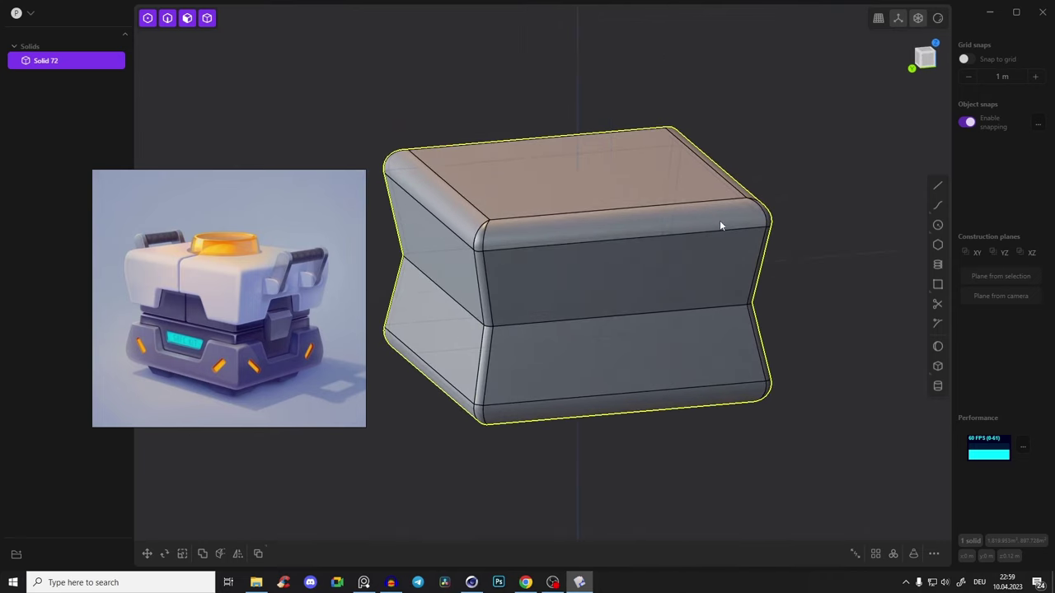
mouse_move(719, 220)
middle_down()
mouse_move(760, 235)
mouse_move(737, 177)
mouse_move(612, 121)
mouse_move(659, 184)
mouse_move(671, 180)
middle_up()
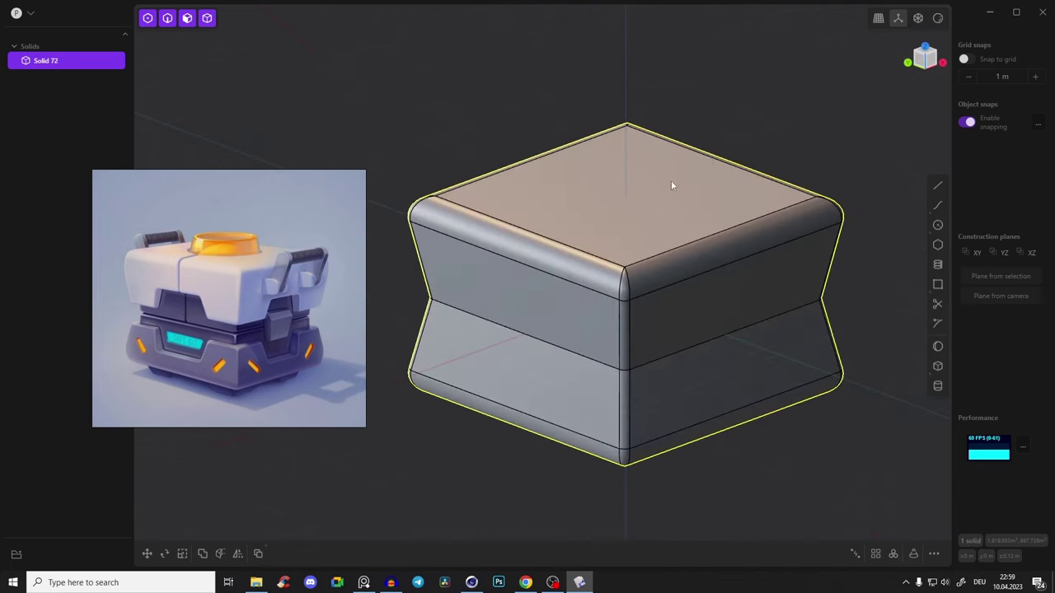
mouse_move(745, 101)
middle_down()
mouse_move(739, 216)
mouse_move(555, 266)
mouse_move(595, 306)
middle_up()
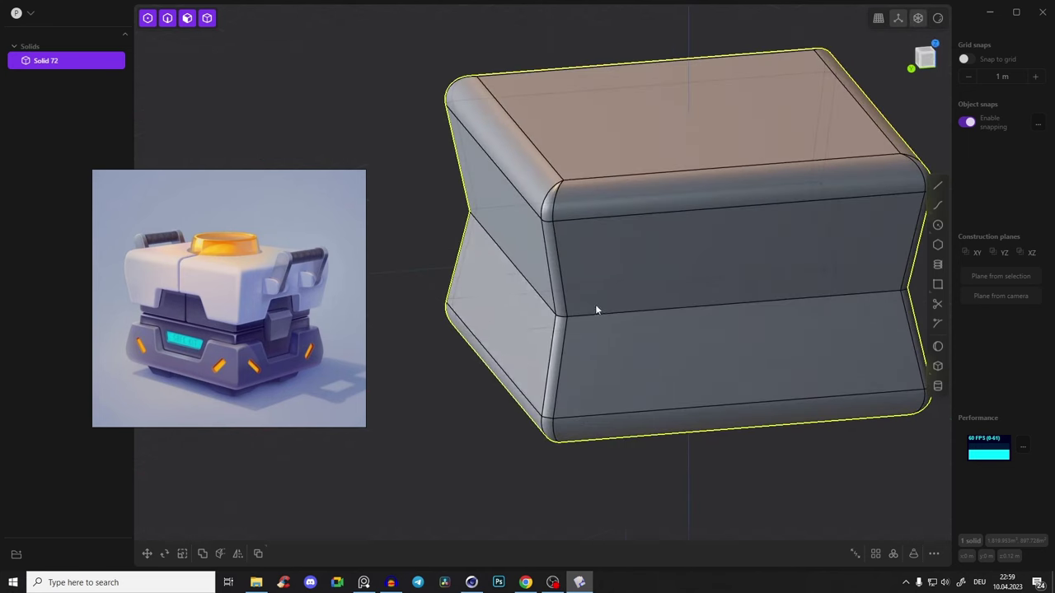
mouse_move(487, 295)
middle_down()
mouse_move(650, 175)
mouse_move(27, 371)
middle_up()
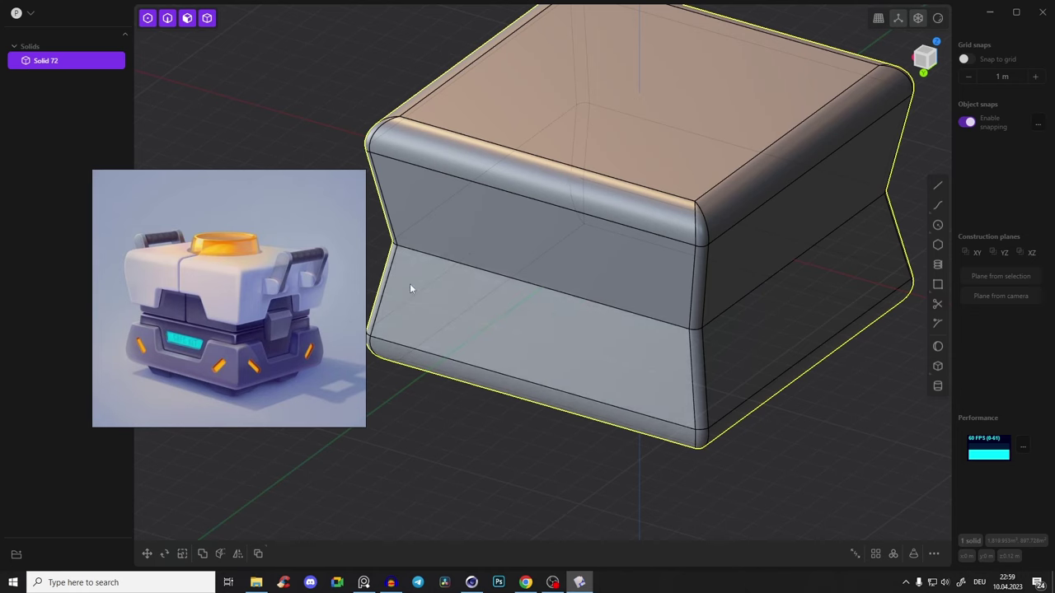
middle_drag(412, 288, 717, 259)
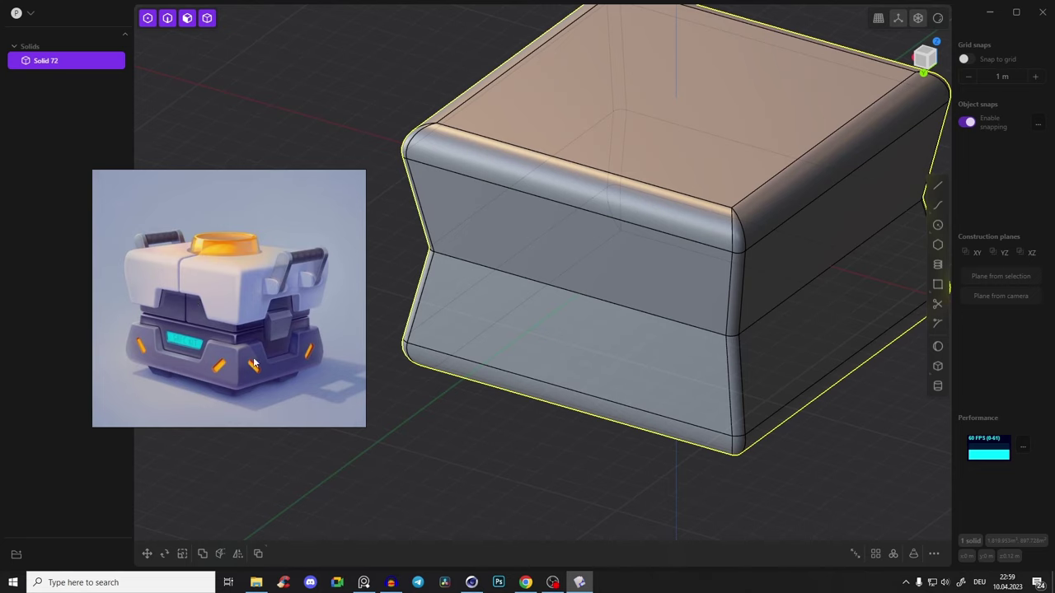
scroll(558, 206, down, 3)
middle_drag(252, 358, 826, 138)
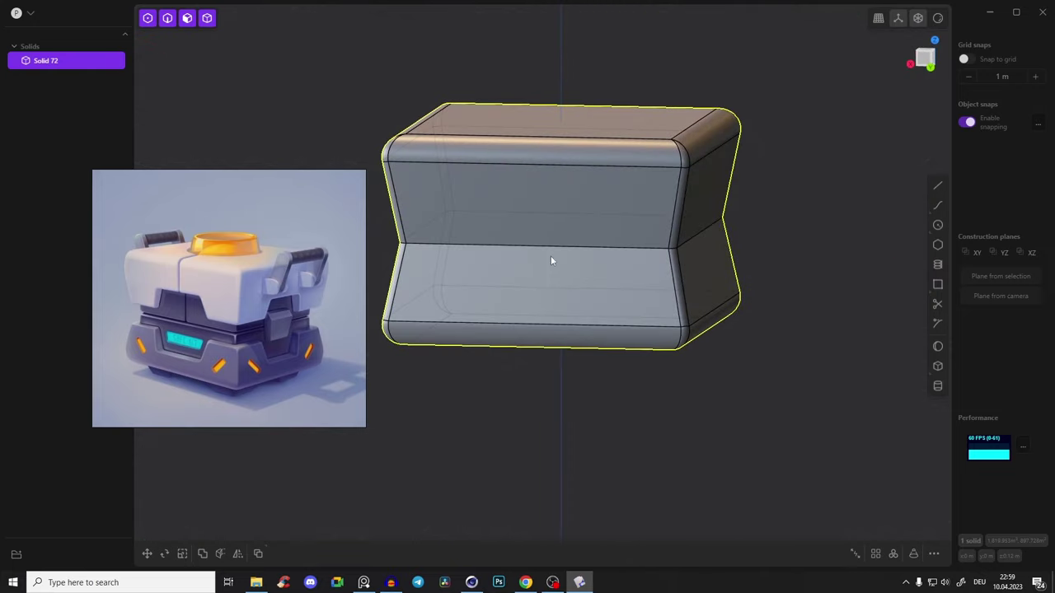
middle_drag(545, 261, 521, 259)
click(927, 64)
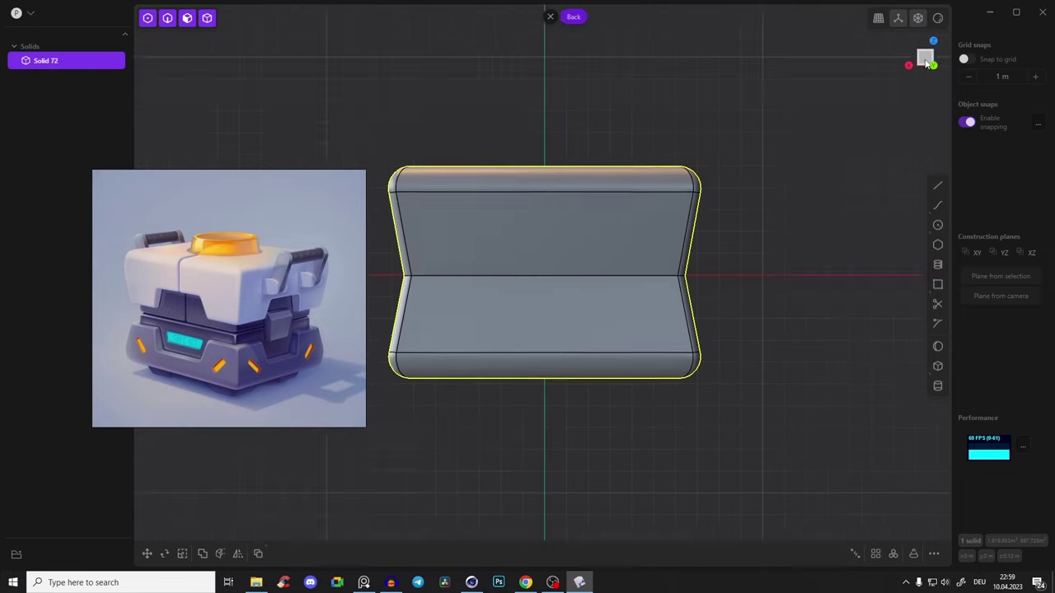
Draw a corner rectangle, Curve 79, across the box's waist extending past both sides
scroll(591, 217, up, 2)
scroll(578, 198, down, 2)
scroll(592, 215, down, 1)
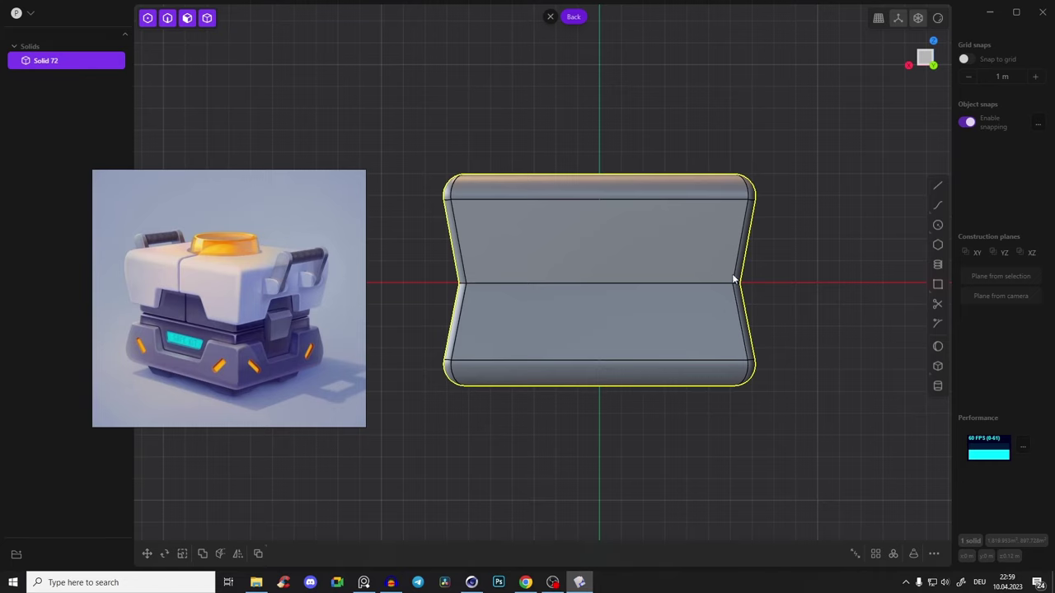
middle_drag(731, 279, 723, 278)
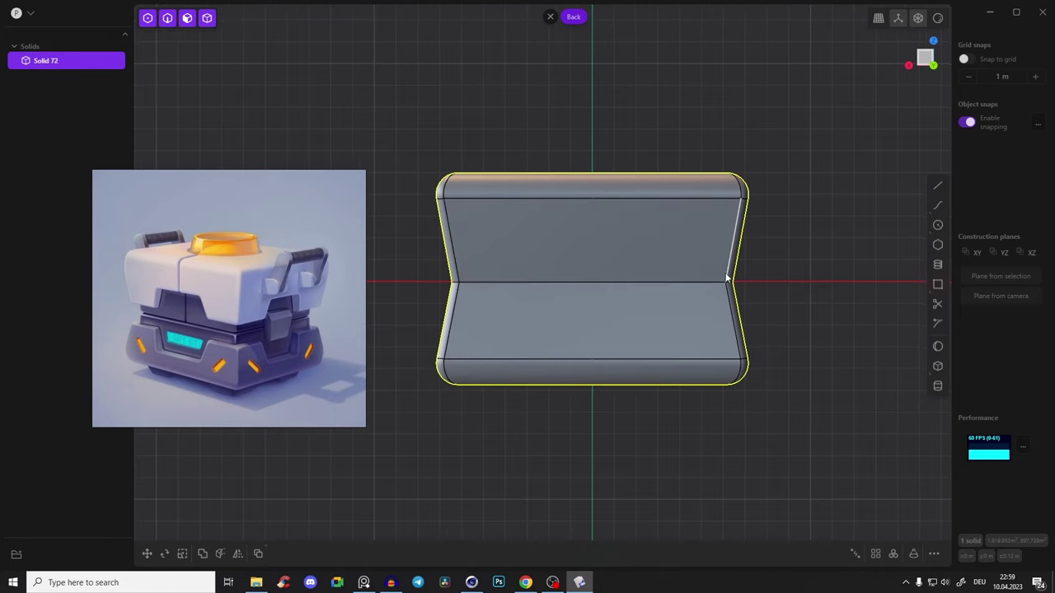
click(939, 291)
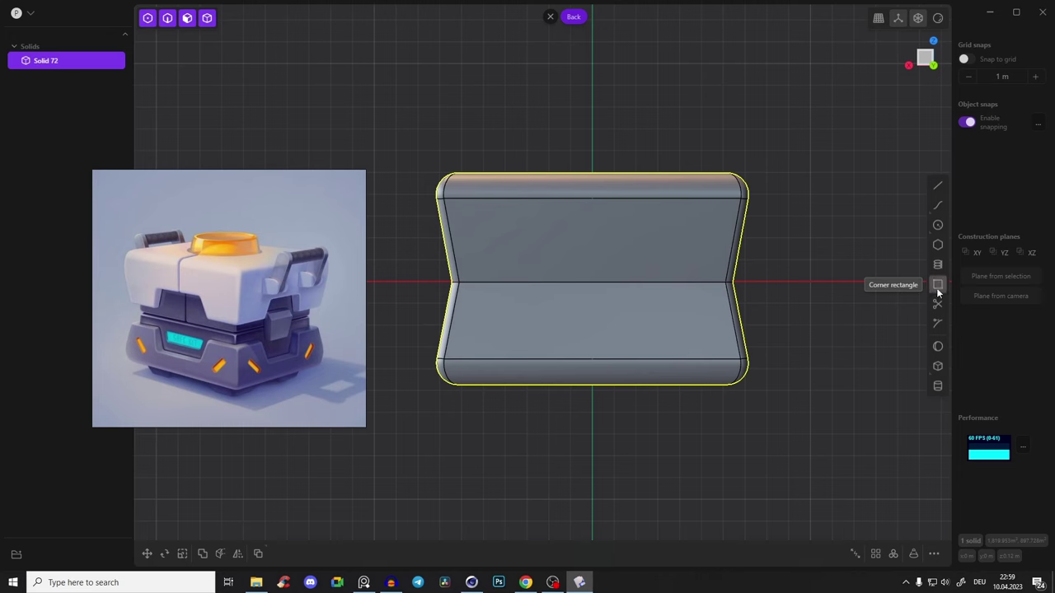
scroll(879, 300, down, 1)
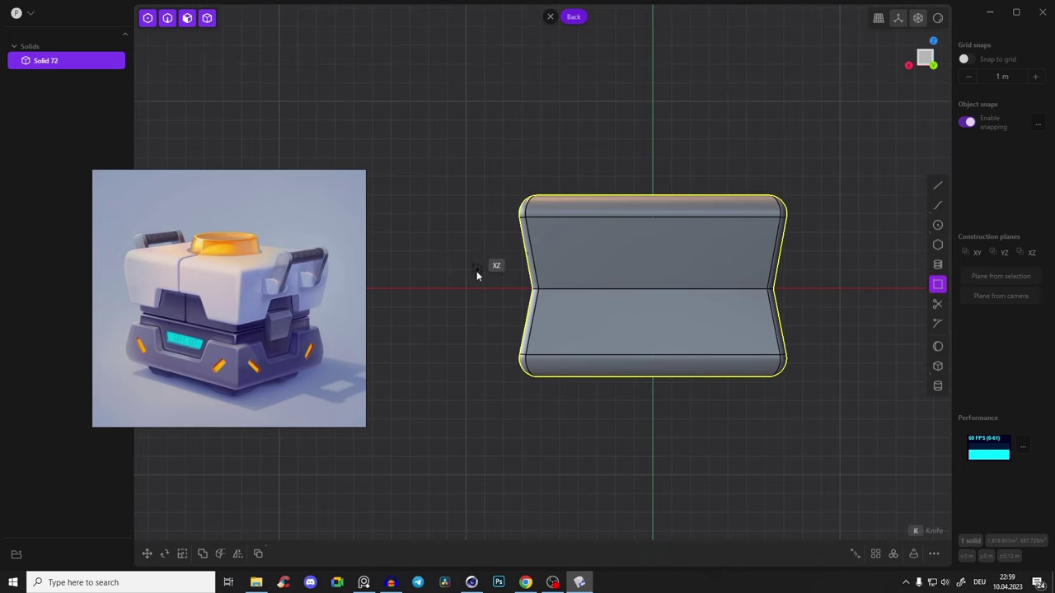
click(455, 269)
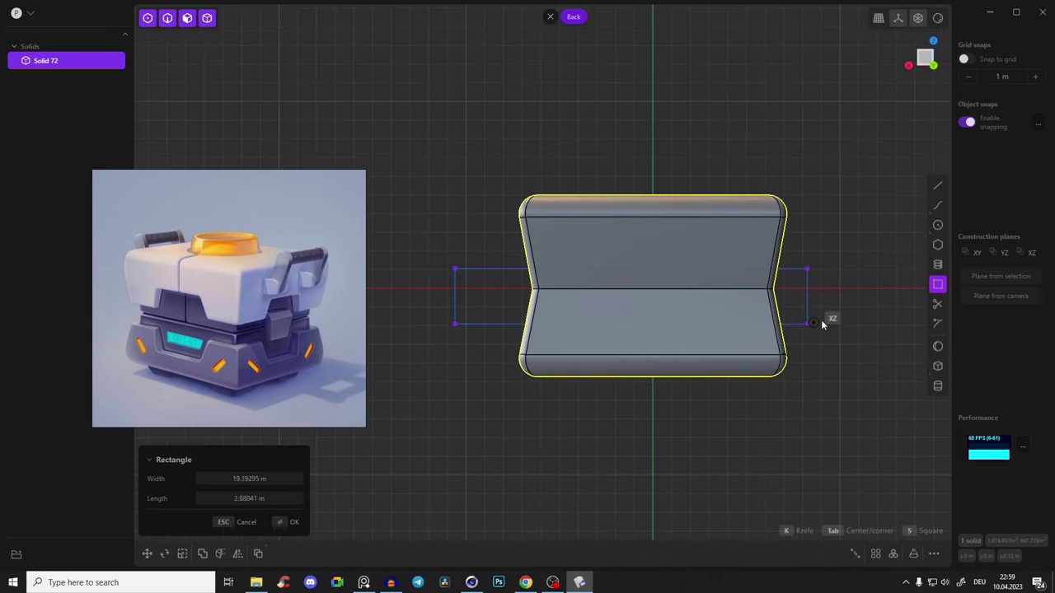
click(856, 311)
mouse_move(819, 226)
middle_down()
mouse_move(774, 236)
mouse_move(806, 208)
middle_up()
key(Return)
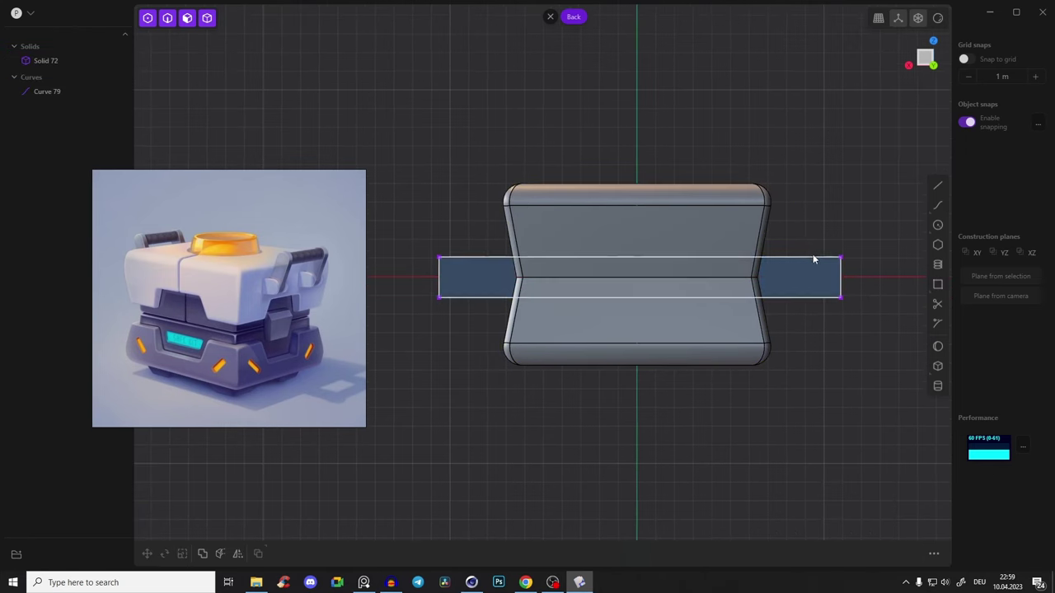
mouse_move(492, 236)
middle_down()
mouse_move(721, 225)
mouse_move(651, 202)
mouse_move(796, 316)
middle_up()
click(790, 333)
Move the rectangle off to the left, outside the box
key(g)
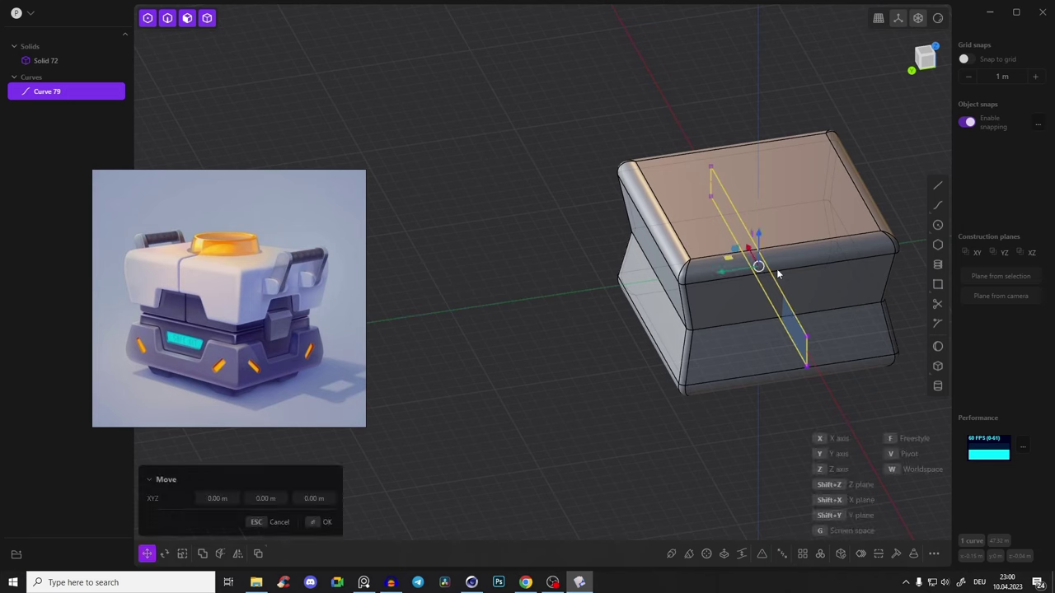
click(577, 289)
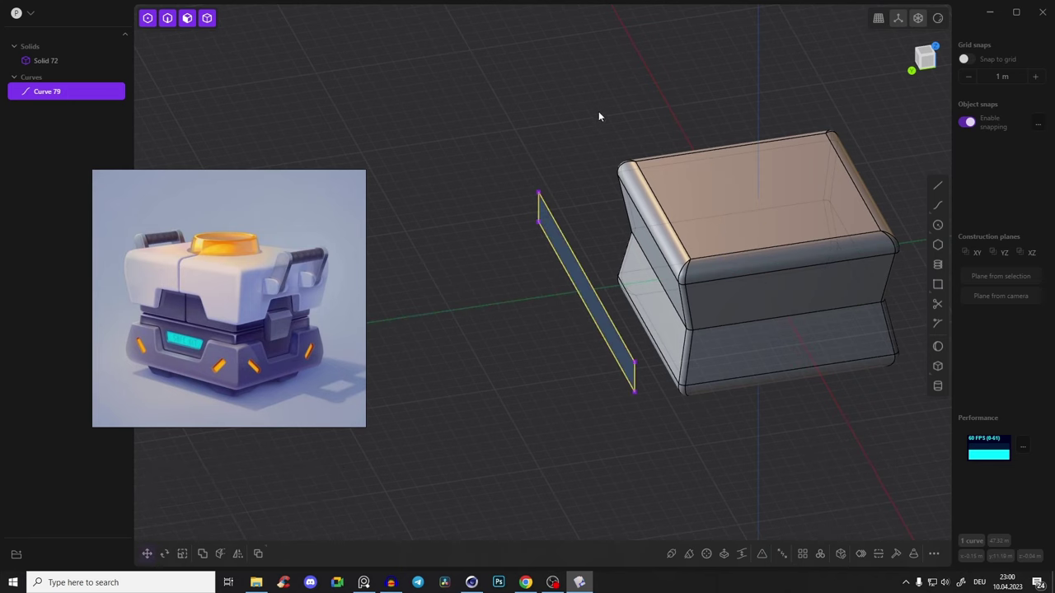
click(599, 111)
click(588, 280)
scroll(590, 282, up, 2)
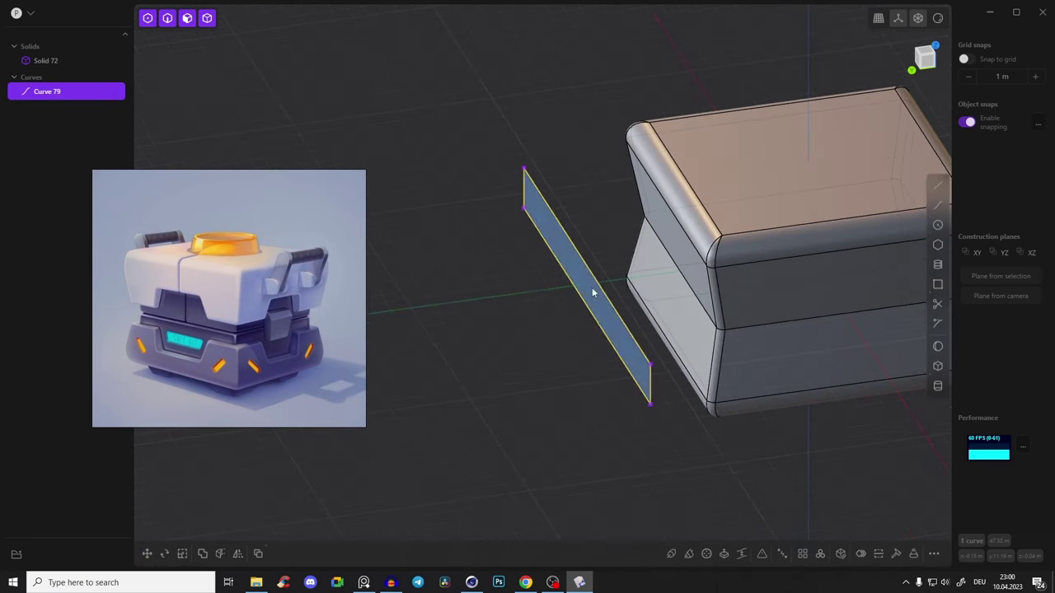
shift+middle_drag(593, 284, 544, 299)
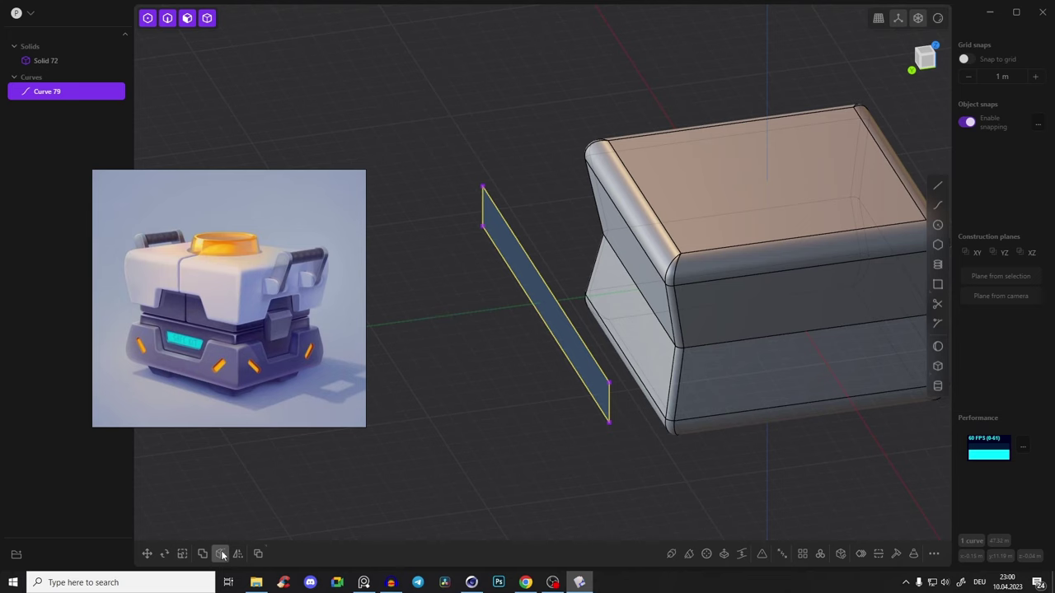
Cut the box with the rectangle, splitting it into Solids 72, 91 and 92
key(x)
mouse_move(640, 339)
middle_down()
mouse_move(574, 260)
mouse_move(591, 262)
middle_up()
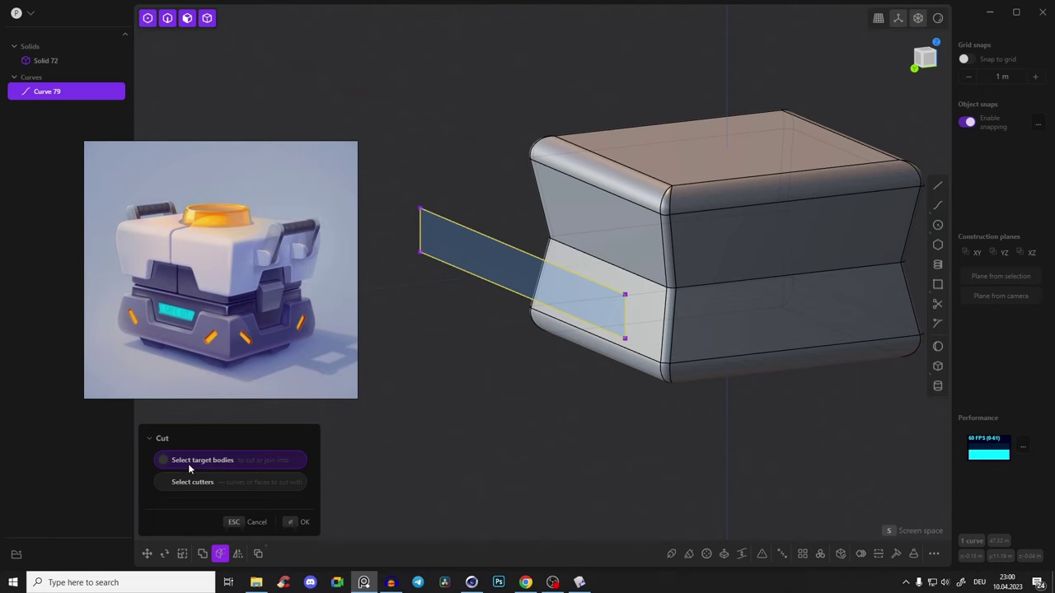
click(758, 238)
mouse_move(757, 238)
middle_down()
mouse_move(675, 123)
mouse_move(730, 140)
mouse_move(773, 180)
mouse_move(747, 205)
mouse_move(700, 212)
mouse_move(558, 86)
mouse_move(625, 116)
mouse_move(585, 120)
middle_up()
key(Return)
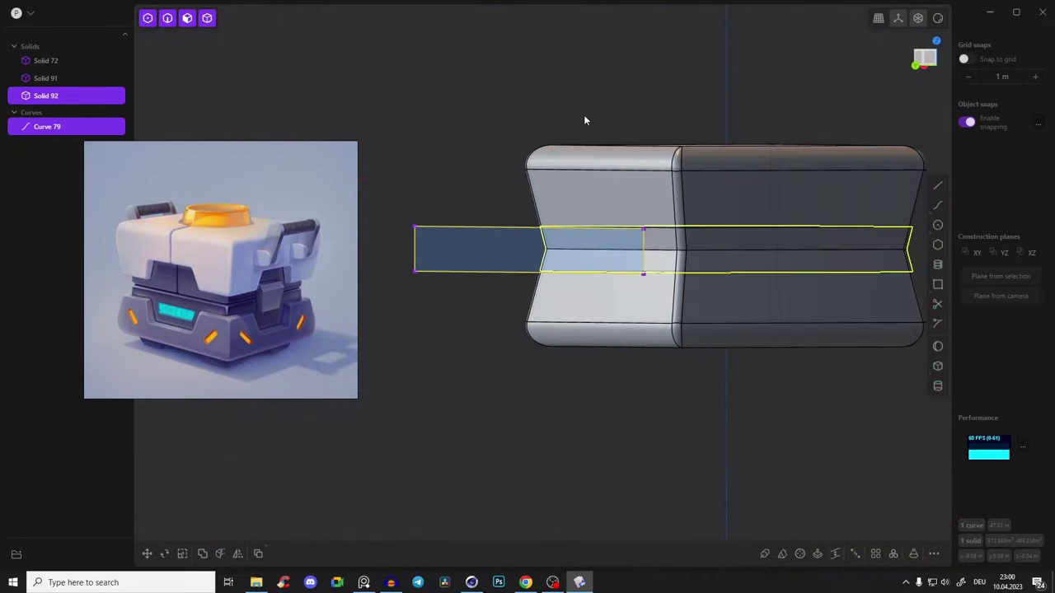
Start an extrude on the rectangle's region, then cancel it
click(537, 117)
click(473, 230)
key(e)
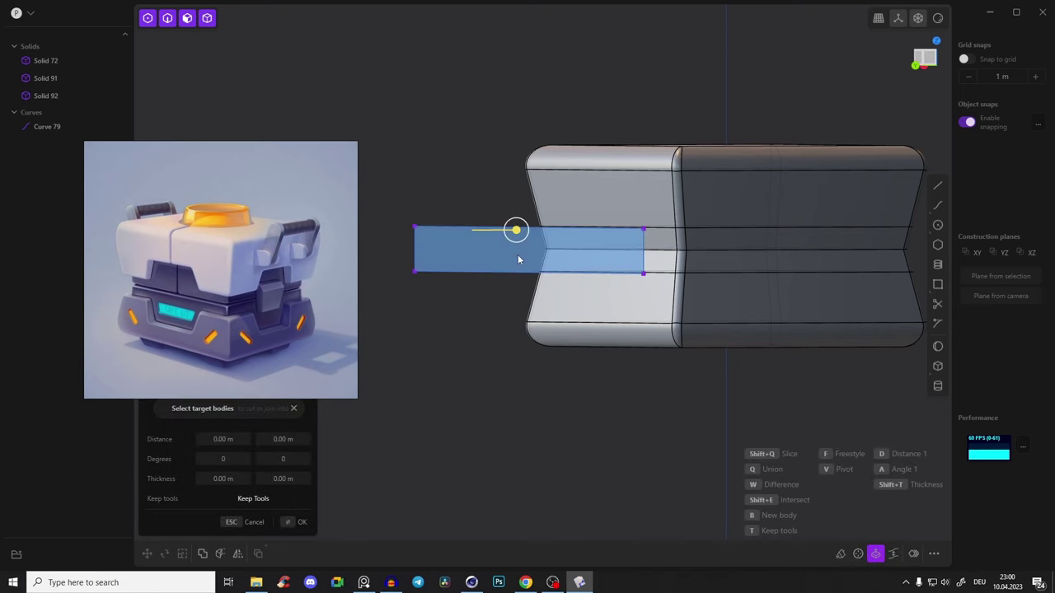
middle_drag(517, 260, 518, 244)
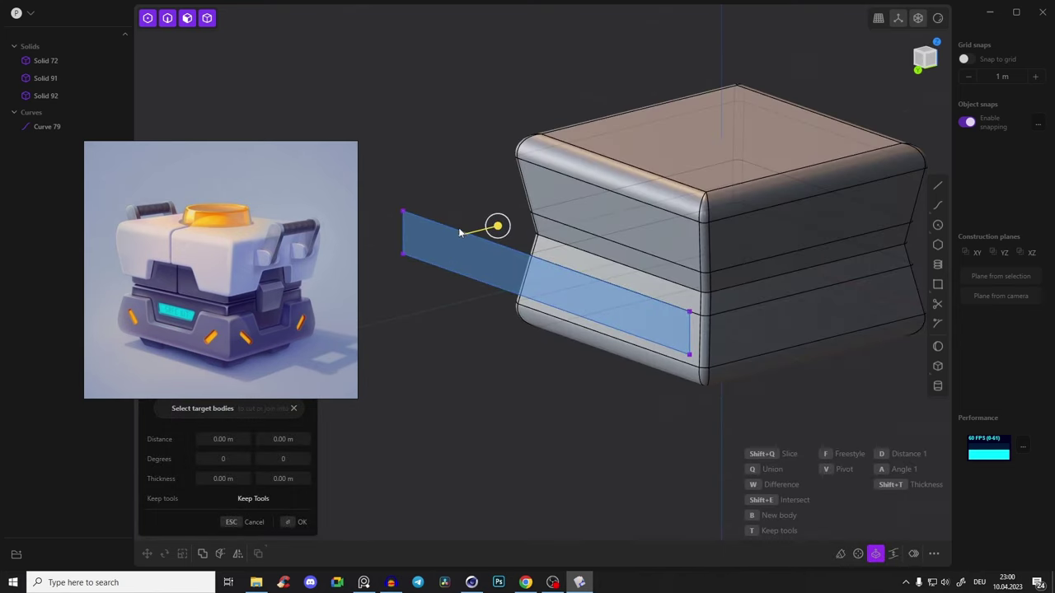
key(Escape)
Pull the middle slab, Solid 92, out to the left
mouse_move(459, 228)
middle_down()
mouse_move(544, 214)
mouse_move(581, 267)
mouse_move(580, 238)
mouse_move(602, 262)
middle_up()
click(581, 264)
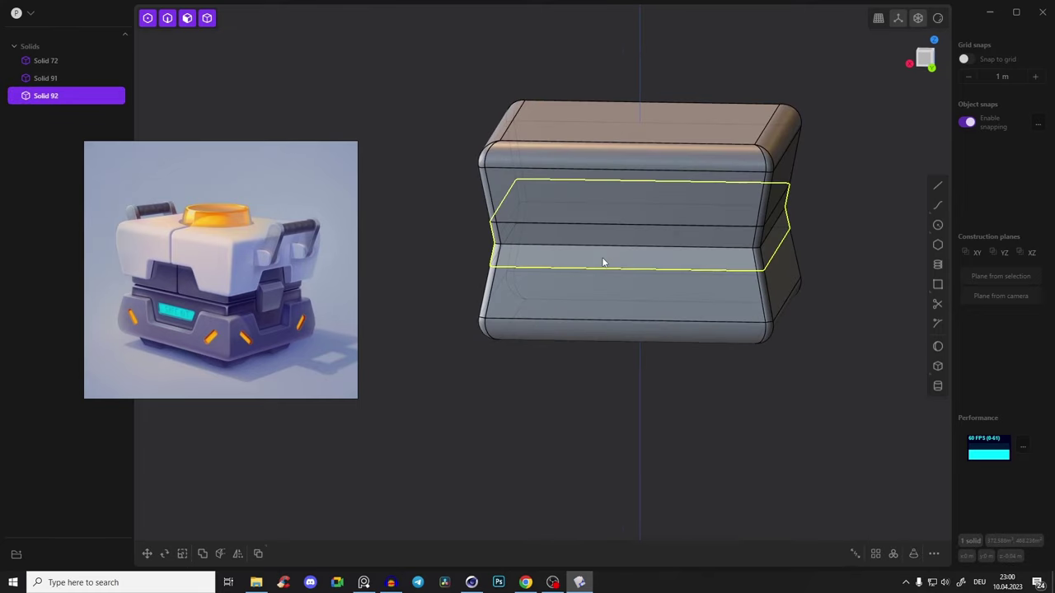
key(g)
mouse_move(671, 269)
middle_down()
mouse_move(606, 235)
mouse_move(647, 214)
middle_up()
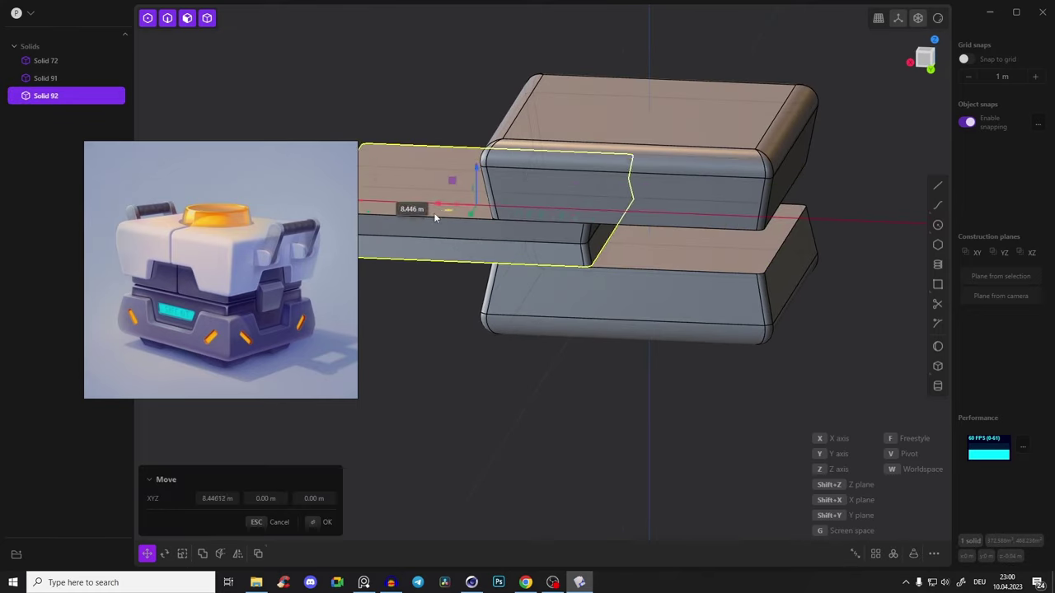
mouse_move(626, 272)
middle_down()
mouse_move(703, 293)
mouse_move(471, 376)
mouse_move(737, 250)
mouse_move(750, 276)
mouse_move(621, 304)
mouse_move(542, 346)
middle_up()
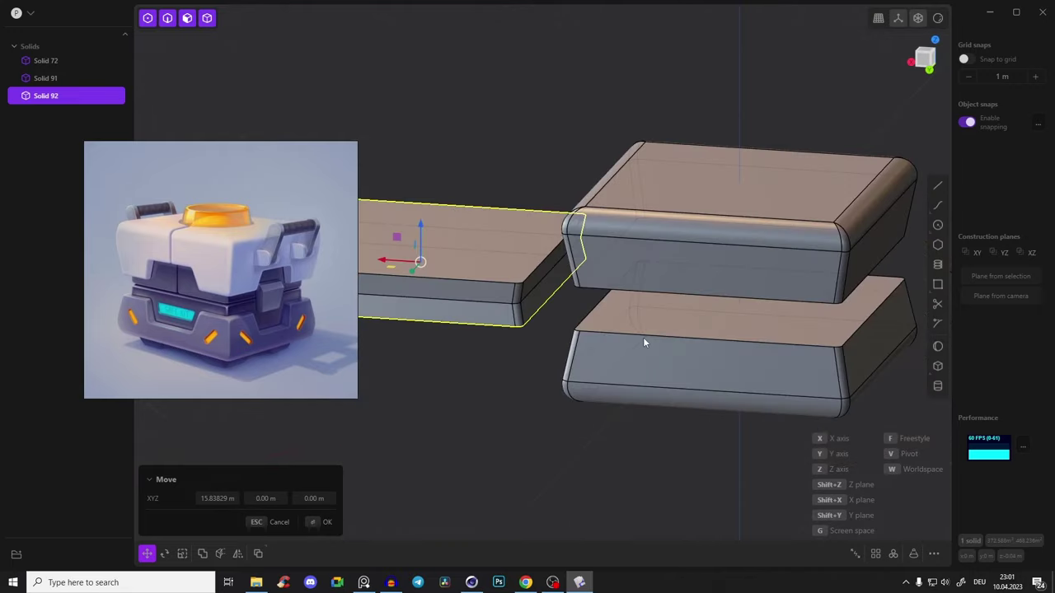
click(691, 241)
Delete Solid 92 and view the remaining halves straight-on from the back
mouse_move(692, 241)
middle_down()
mouse_move(542, 254)
mouse_move(597, 261)
mouse_move(759, 144)
mouse_move(822, 158)
middle_up()
click(822, 157)
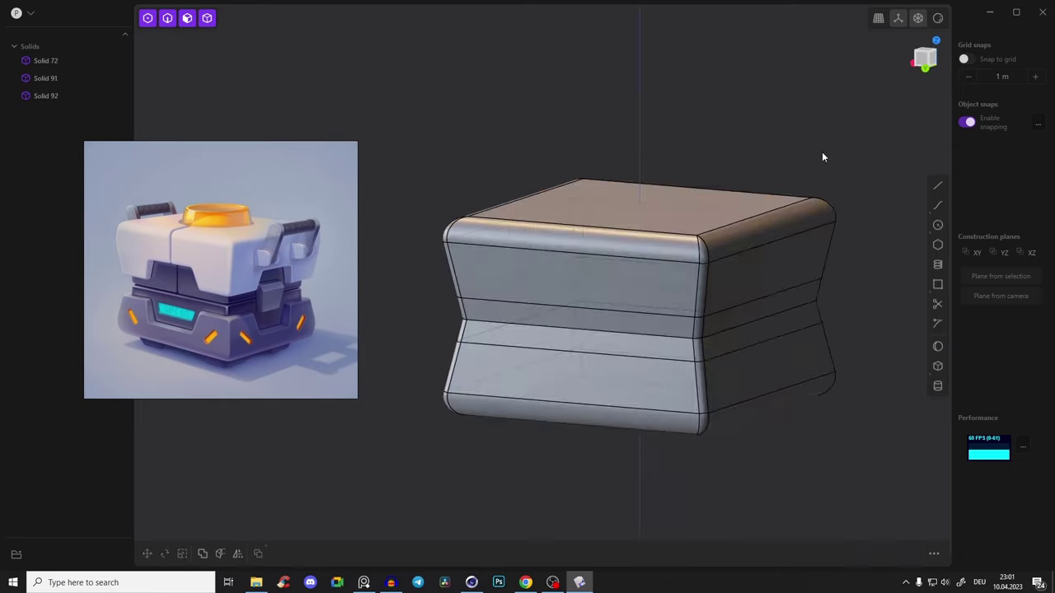
click(768, 314)
key(Delete)
mouse_move(782, 299)
middle_down()
mouse_move(640, 183)
mouse_move(645, 254)
middle_up()
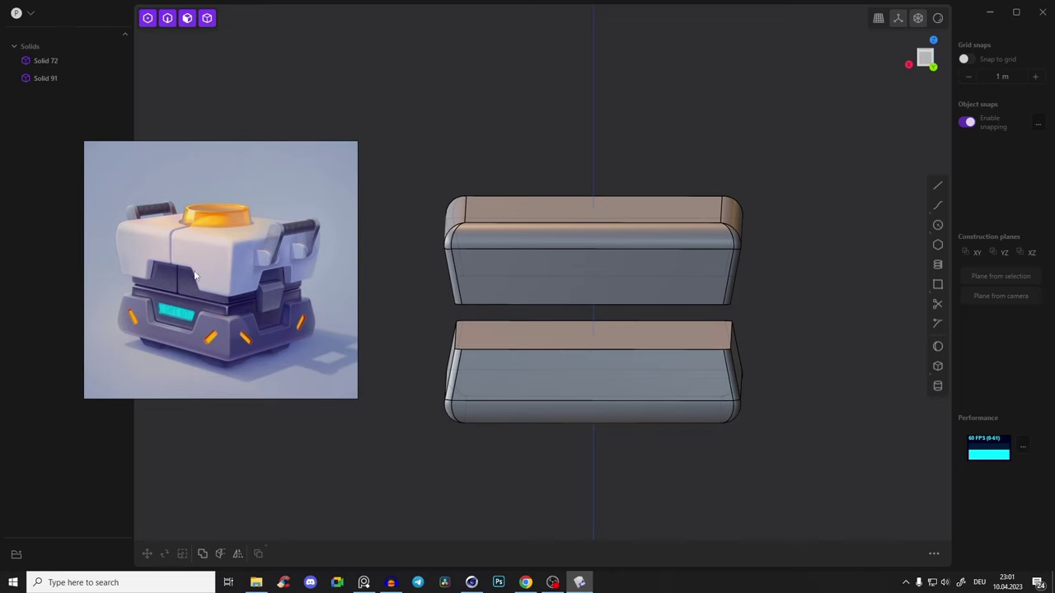
click(925, 59)
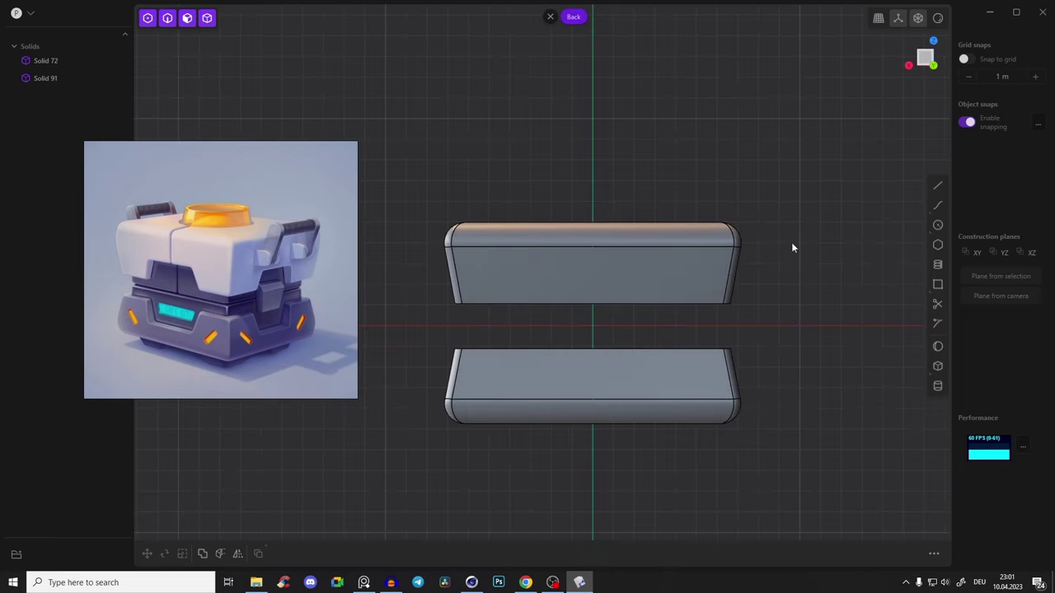
Recentre the two halves in the straight-on Back view
scroll(722, 276, up, 2)
shift+middle_drag(725, 268, 789, 259)
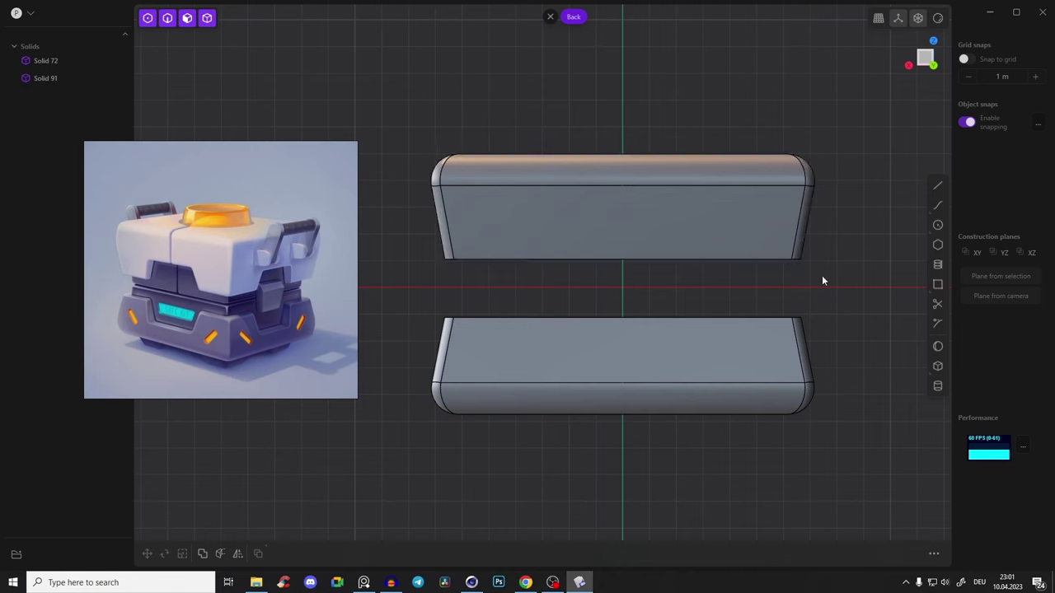
click(936, 187)
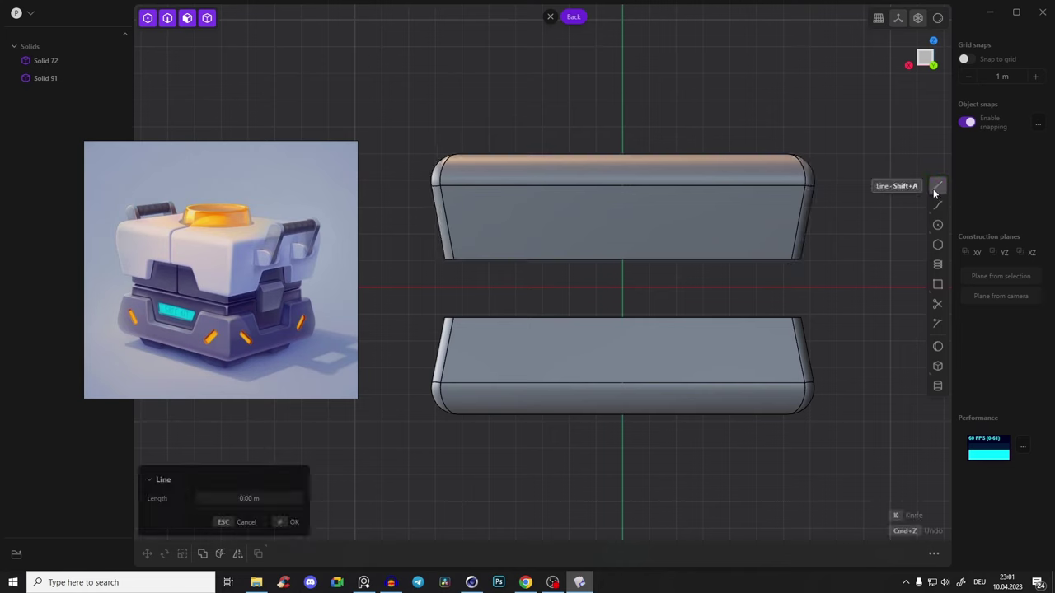
key(Escape)
scroll(585, 244, up, 2)
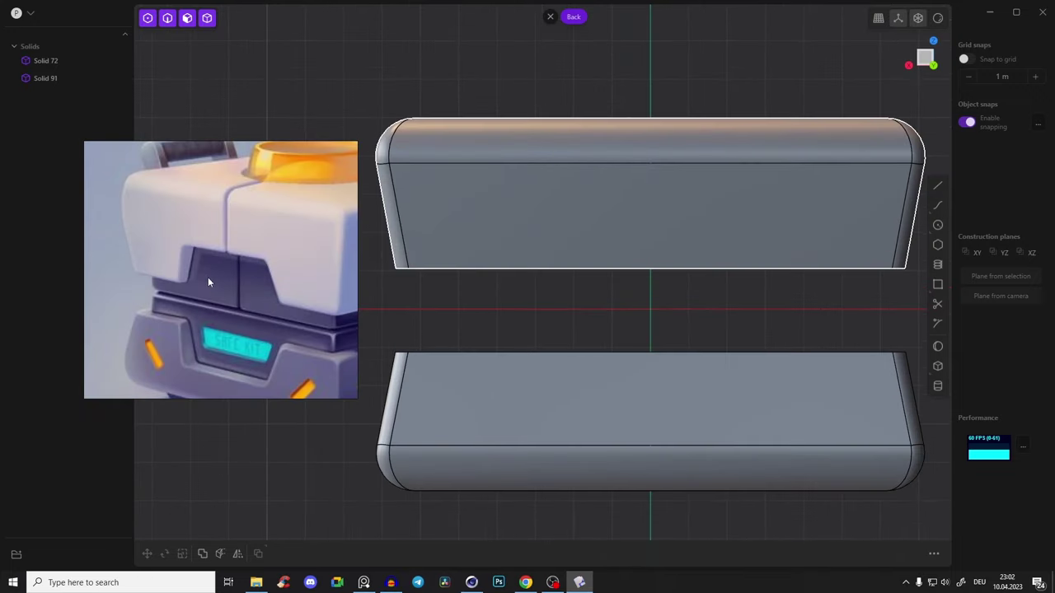
scroll(208, 283, down, 3)
scroll(191, 274, up, 2)
scroll(191, 274, up, 2)
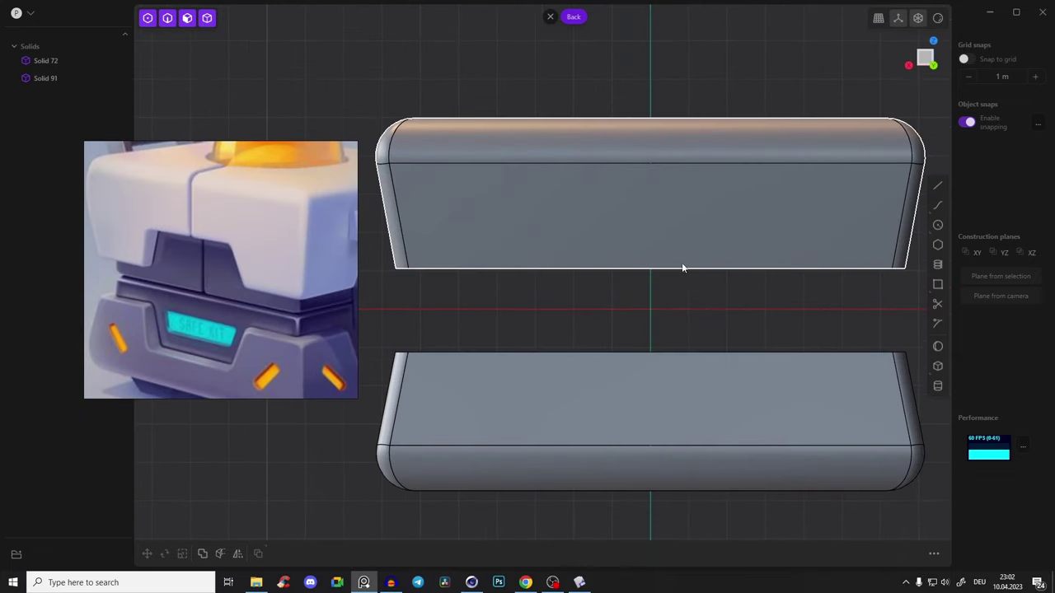
middle_drag(682, 267, 698, 267)
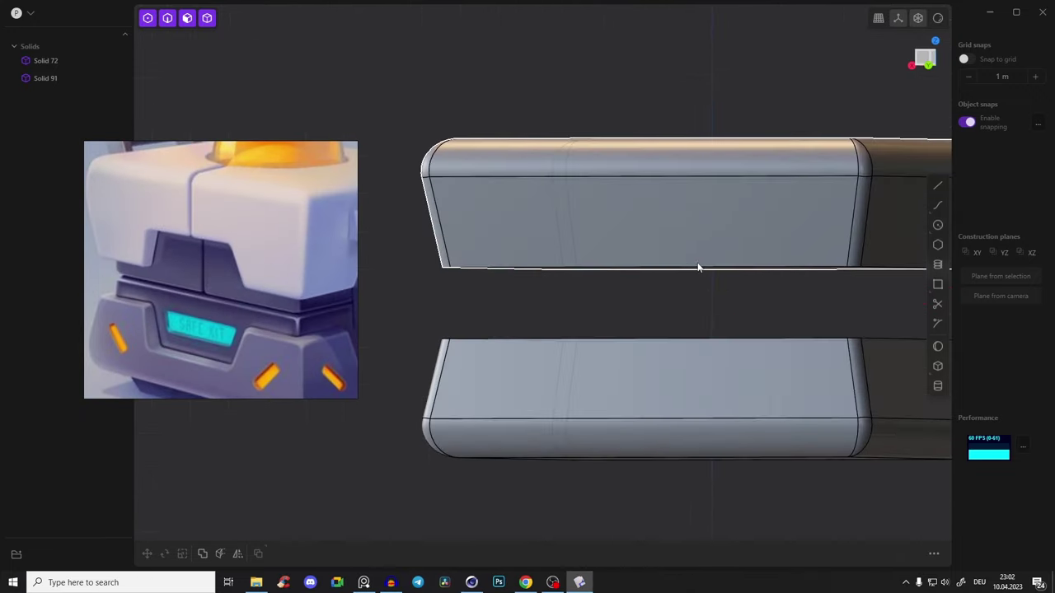
click(921, 58)
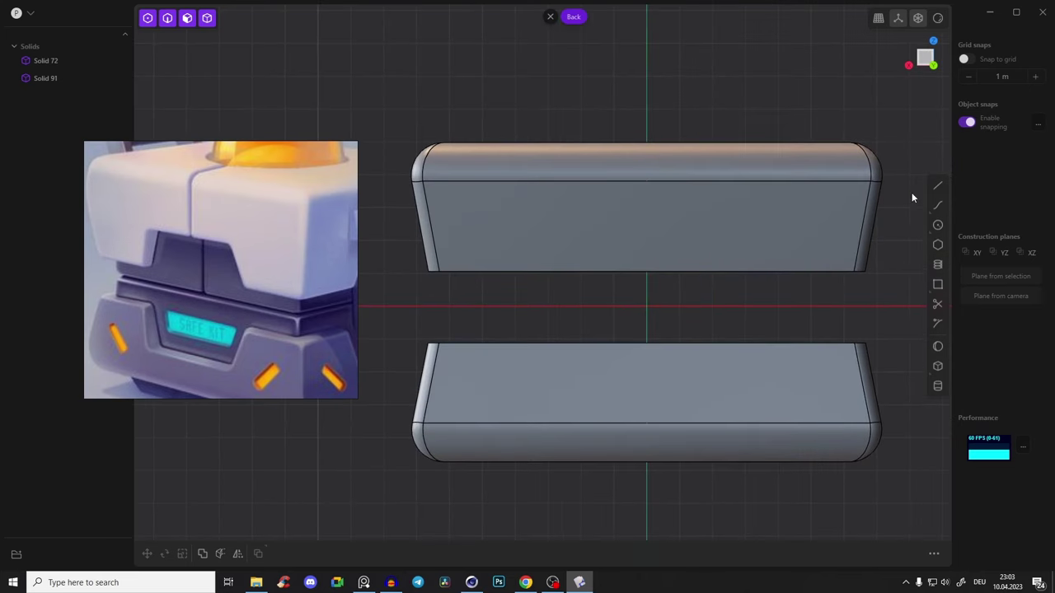
Draw a line from the gap diagonally into the lid, then flat to the centre line
click(938, 185)
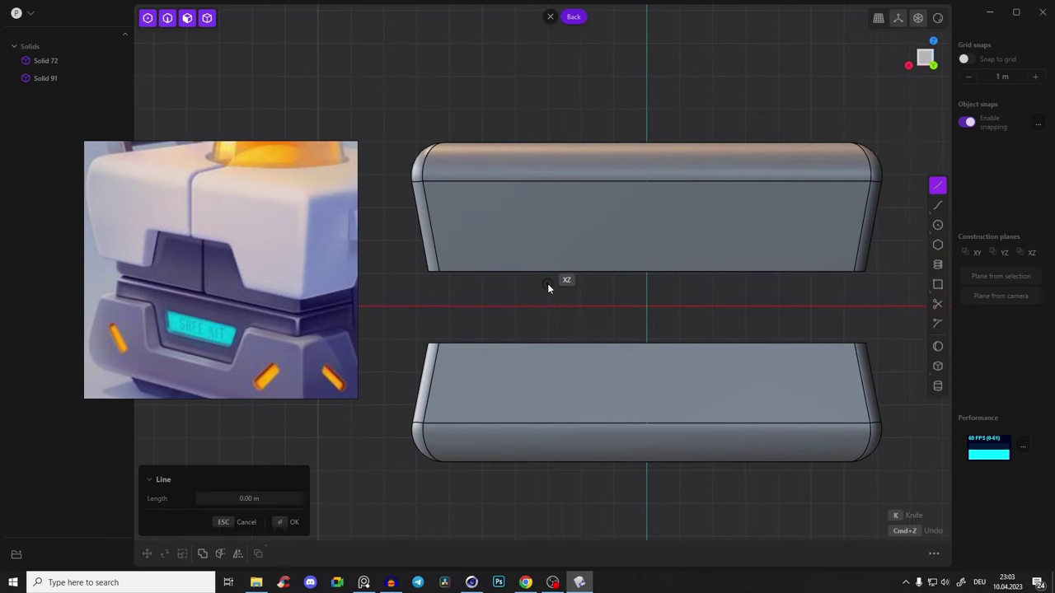
scroll(550, 282, up, 3)
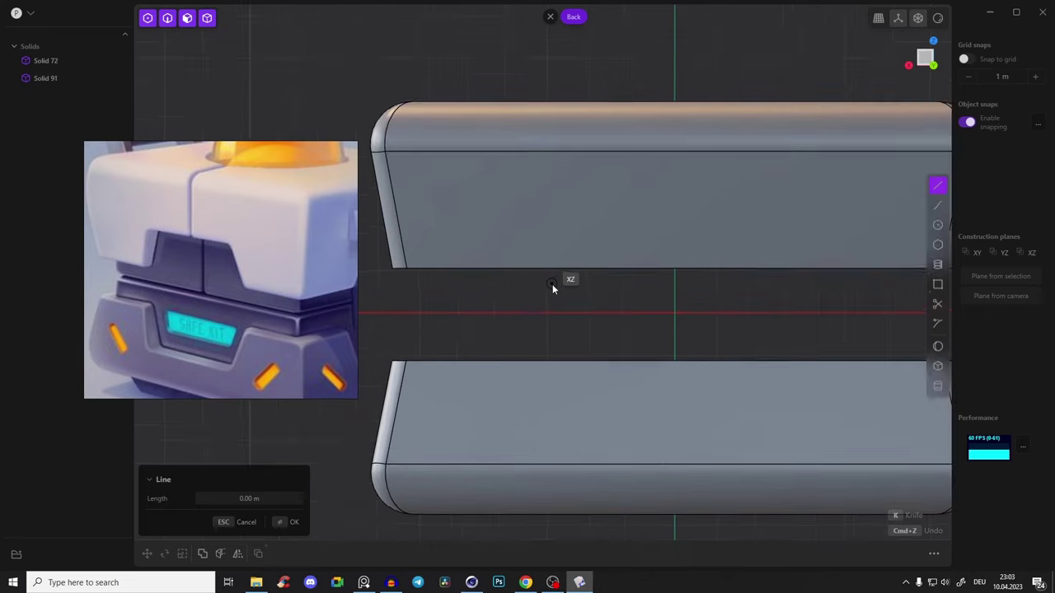
click(550, 283)
click(590, 217)
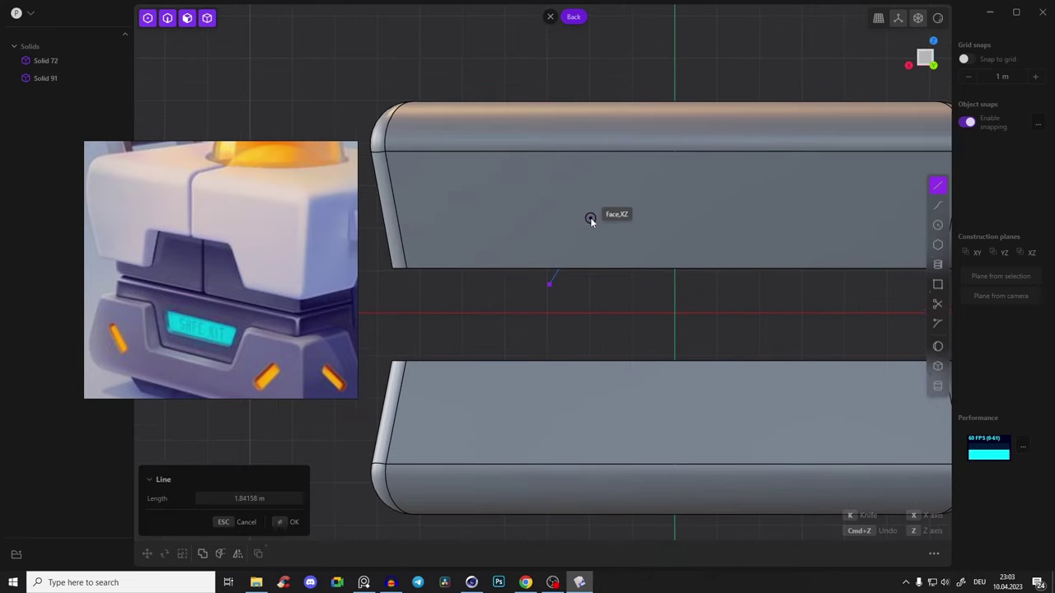
click(675, 217)
key(Return)
middle_drag(688, 268, 646, 297)
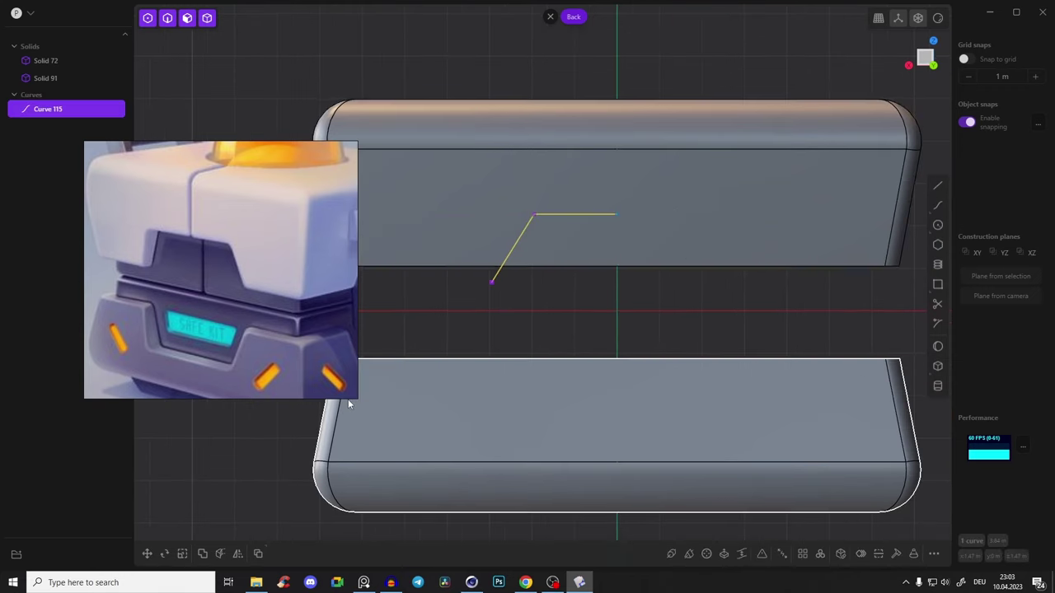
Mirror the line across the centre axis to complete the upper notch profile
click(236, 561)
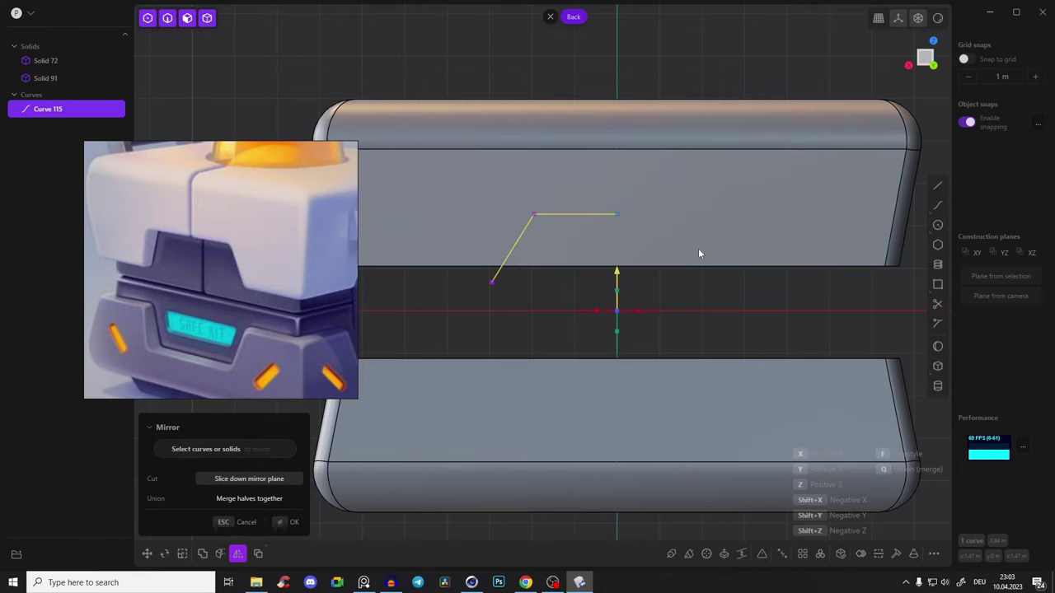
key(x)
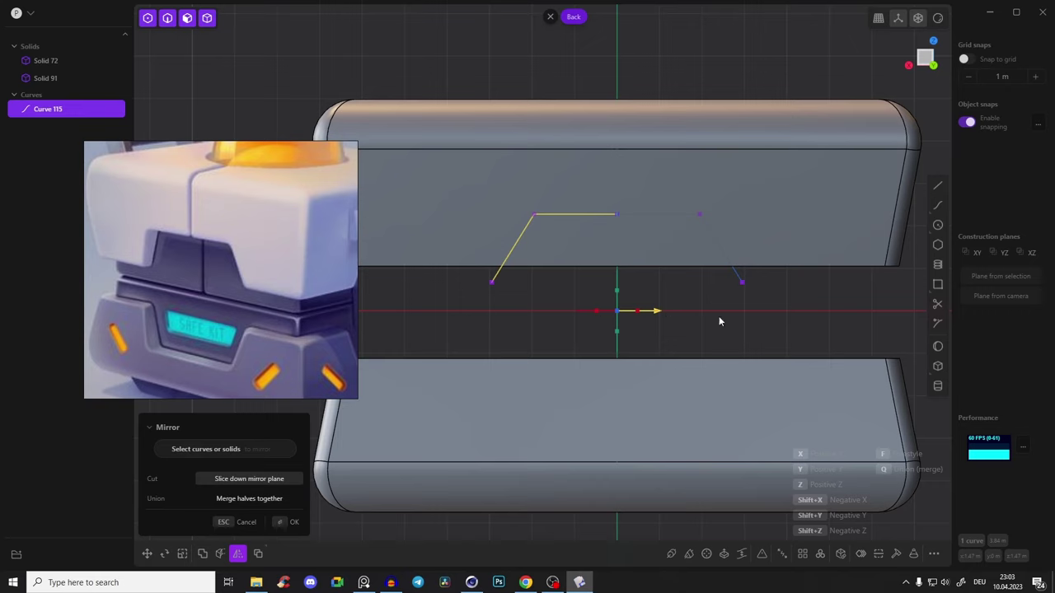
key(Return)
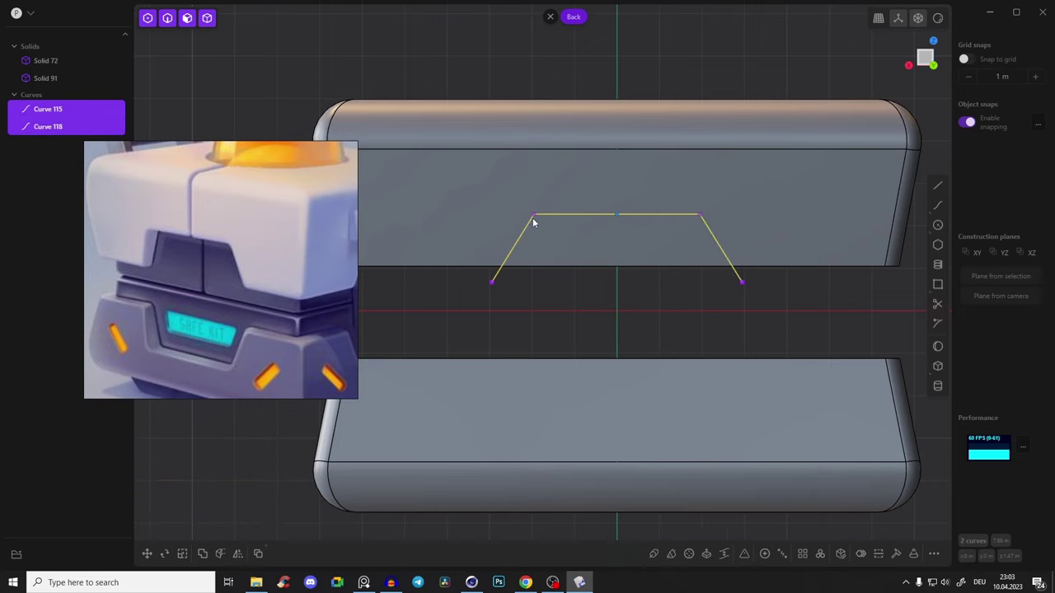
key(Escape)
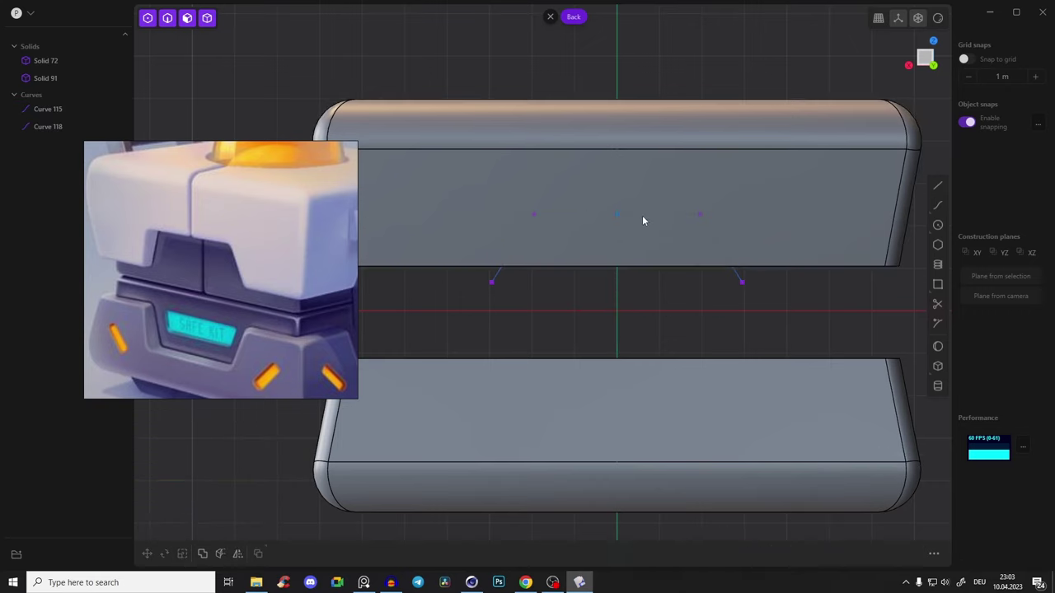
Round the top corners of Curve 118
click(643, 216)
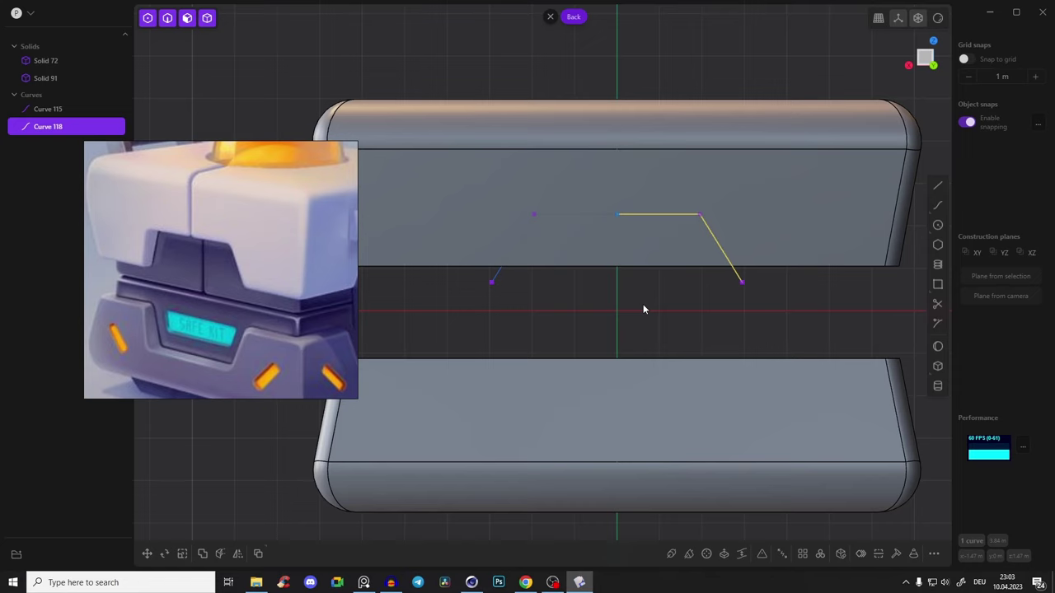
shift+click(579, 216)
ctrl+click(578, 213)
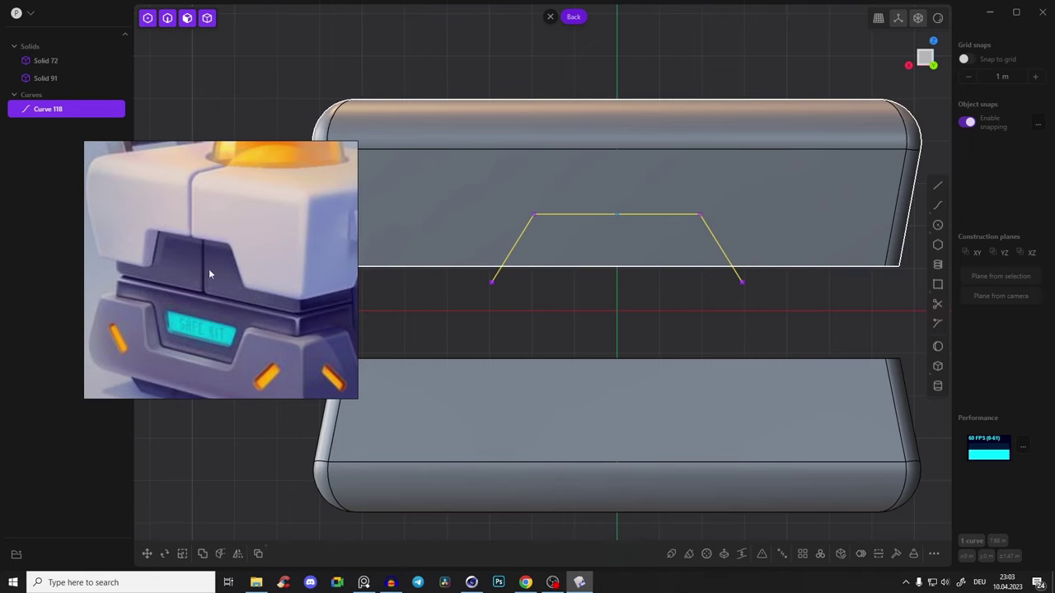
scroll(208, 268, up, 3)
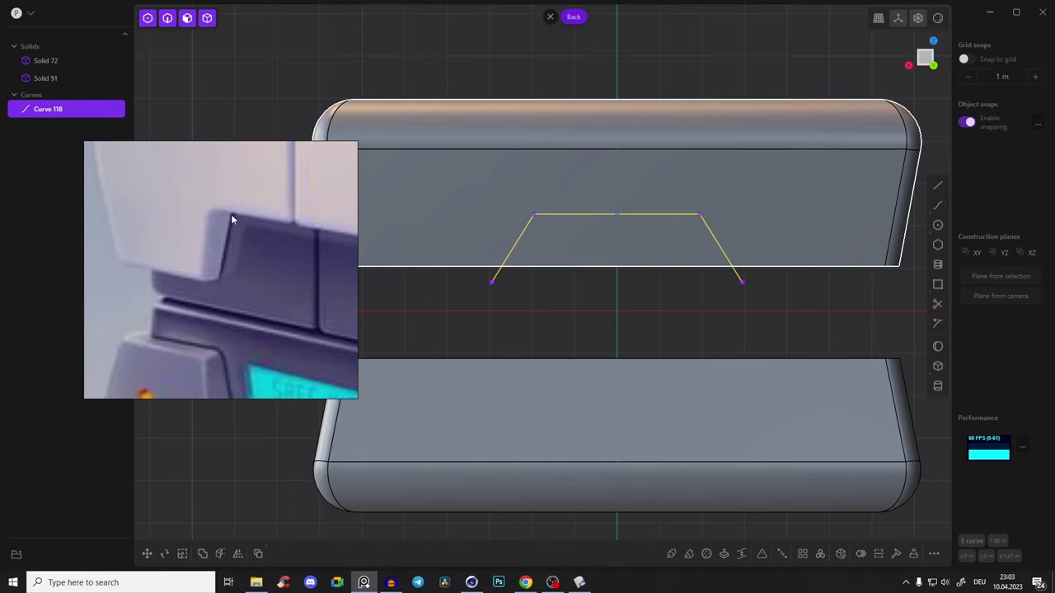
scroll(228, 239, up, 2)
scroll(253, 266, down, 3)
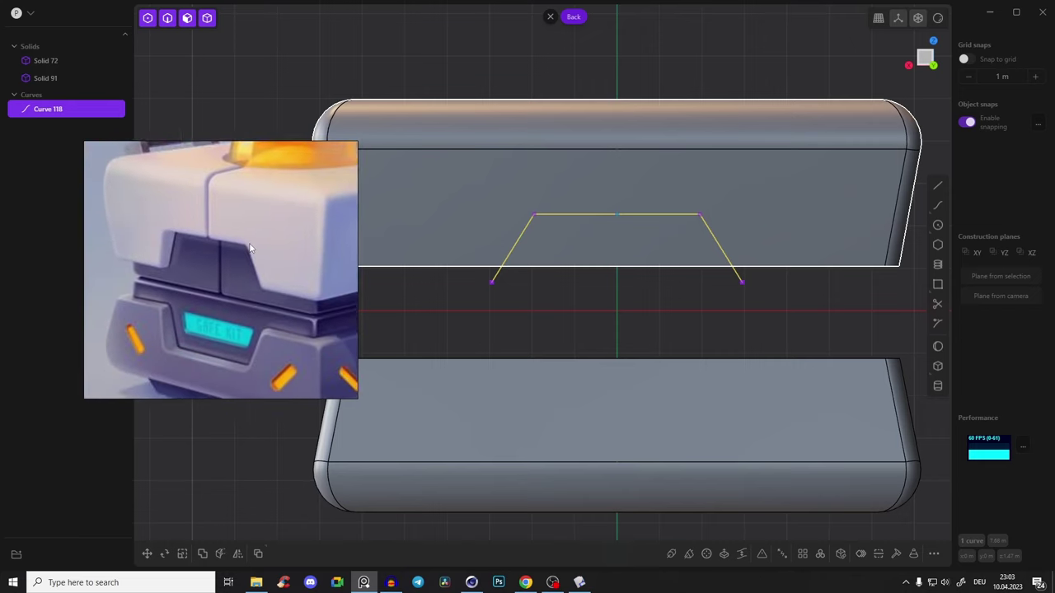
click(624, 294)
click(594, 218)
key(g)
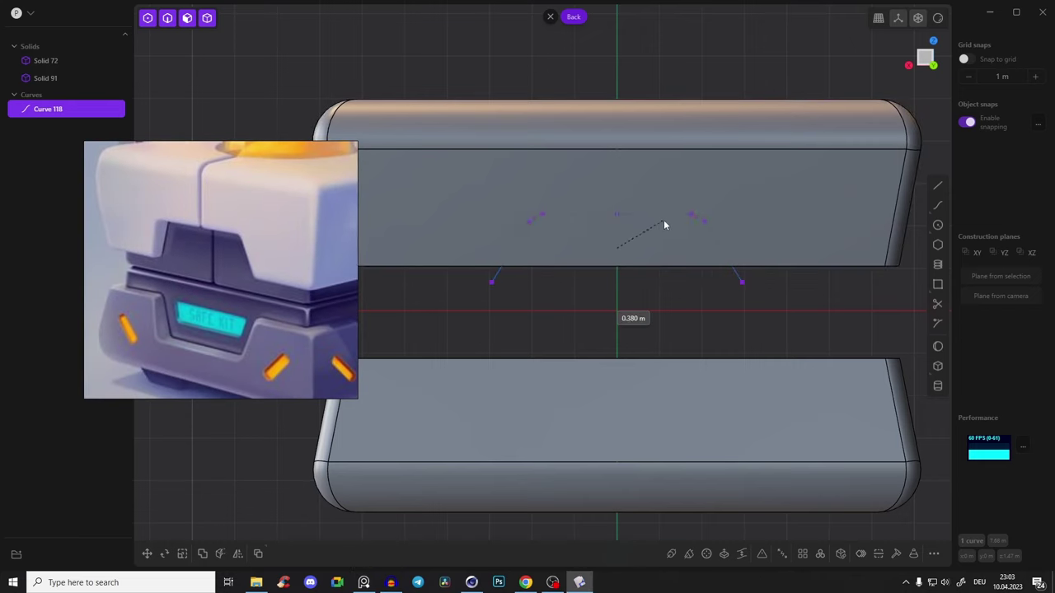
click(663, 219)
scroll(687, 292, down, 2)
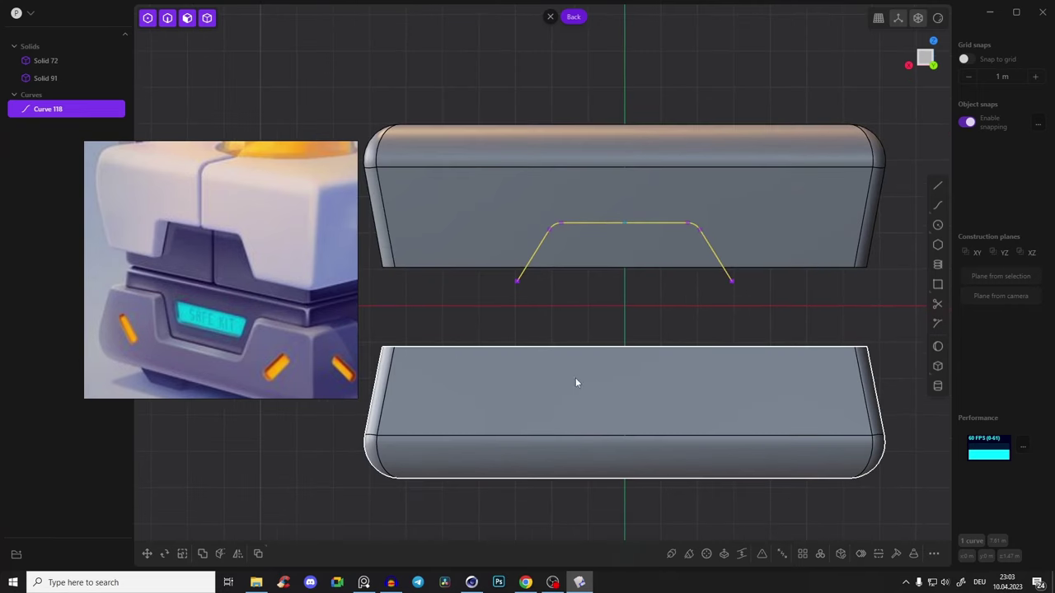
Mirror Curve 118 downward across the horizontal axis, creating Curve 135
middle_drag(645, 380, 634, 334)
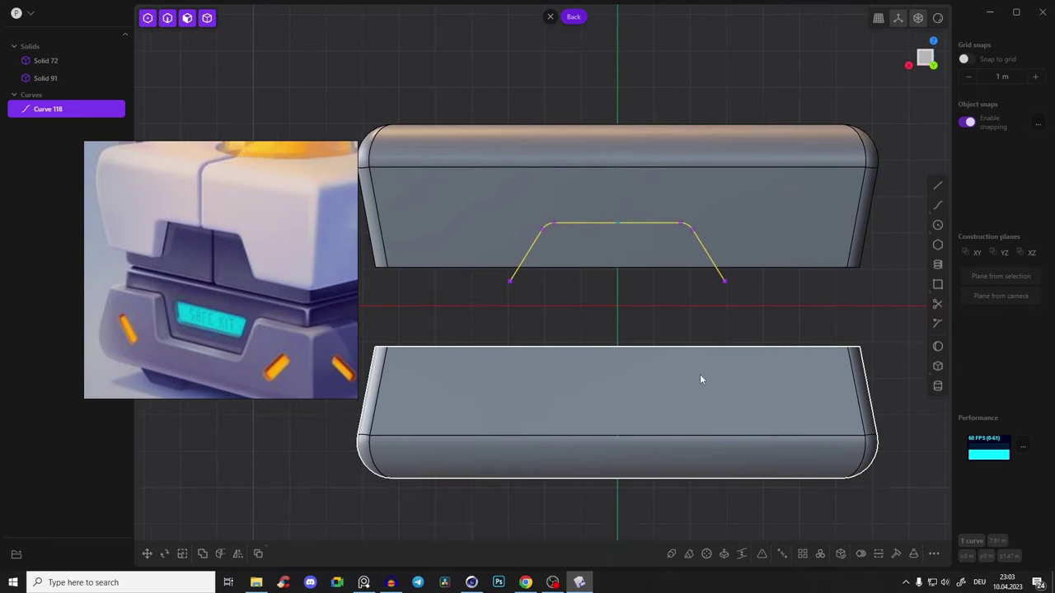
key(alt+x)
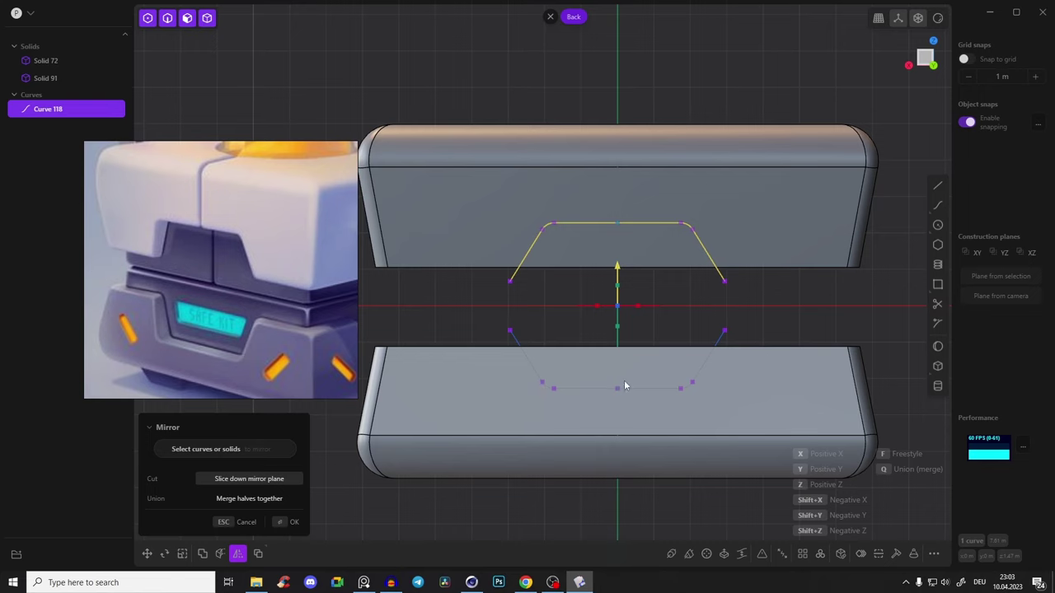
key(Return)
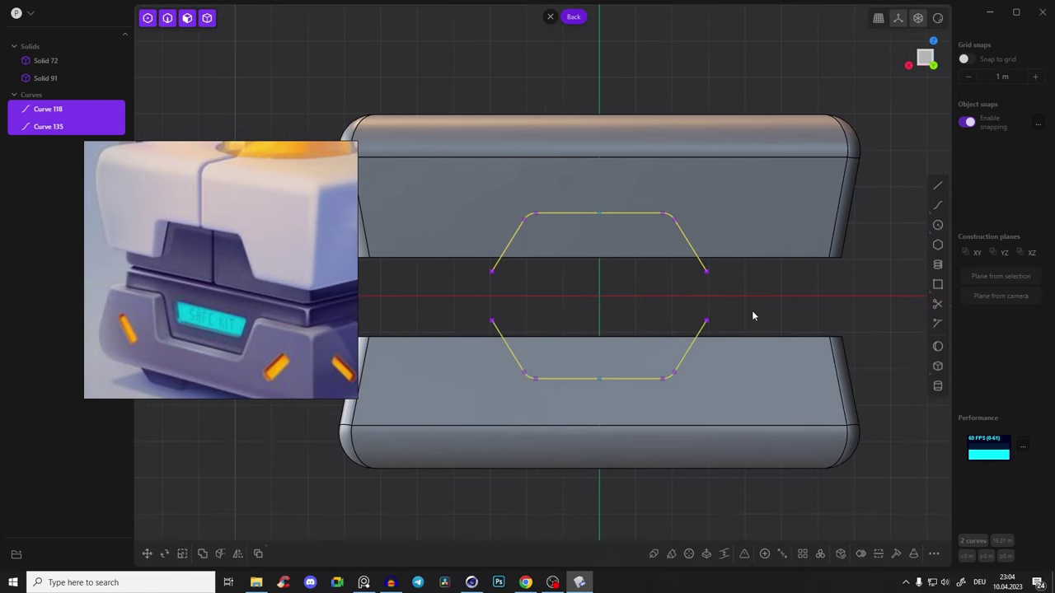
key(Escape)
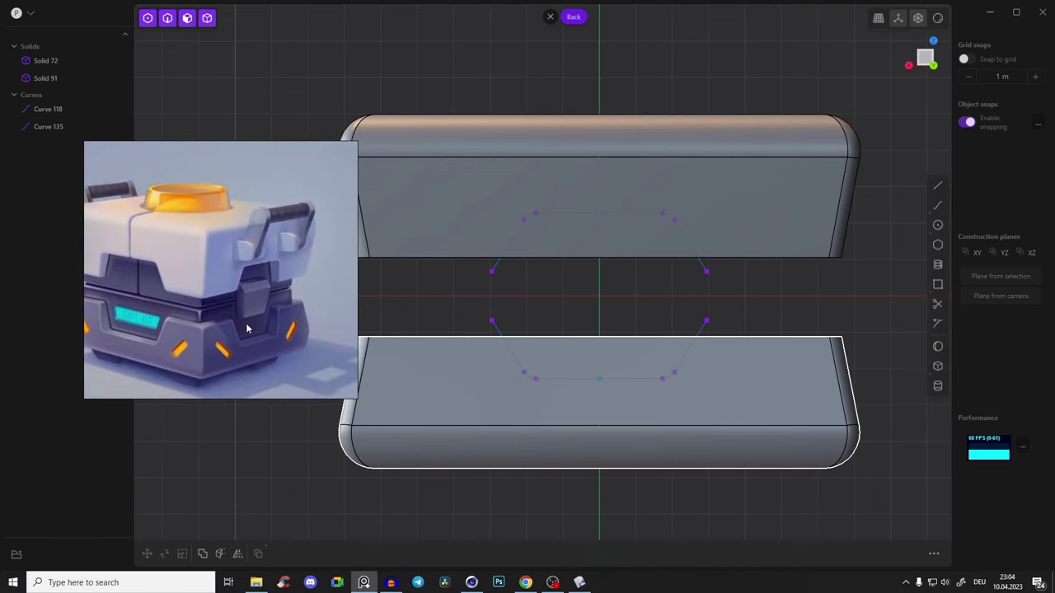
Scale Curves 118 and 135 vertically by about 1.15
click(557, 218)
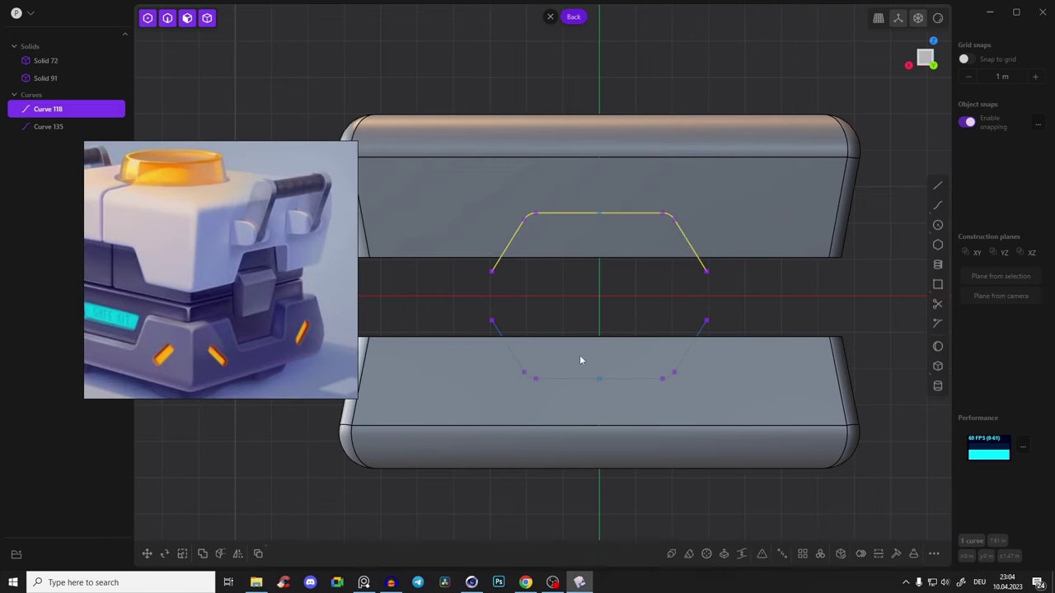
shift+click(561, 381)
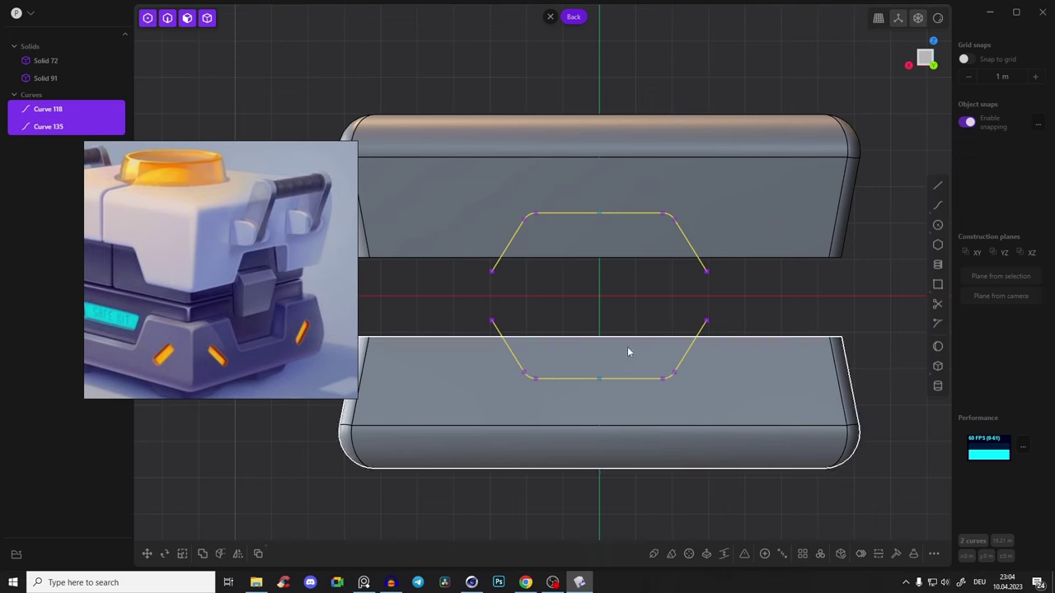
key(s)
drag(602, 258, 600, 262)
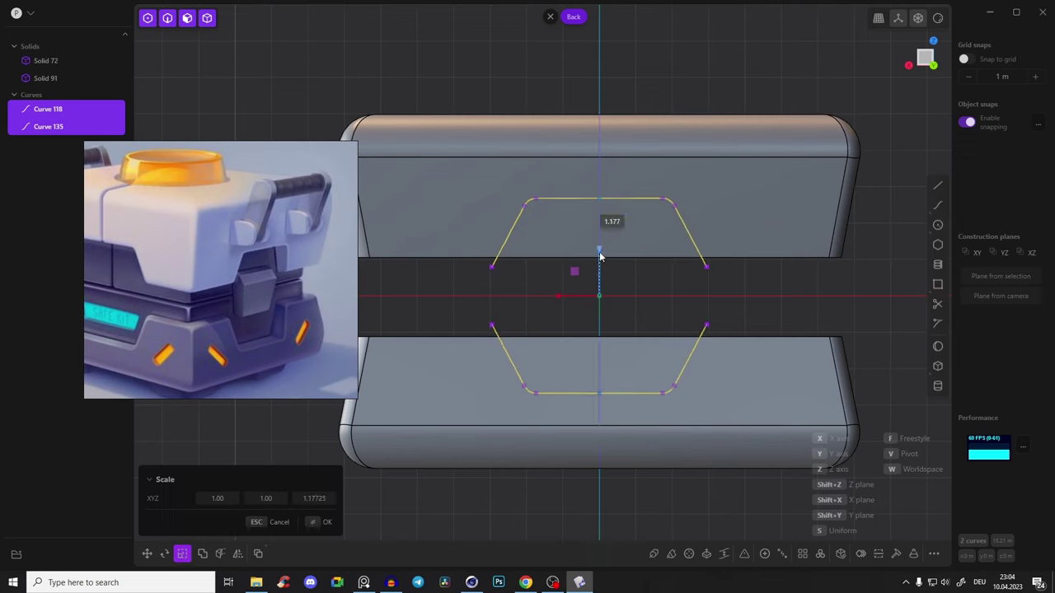
drag(600, 256, 601, 254)
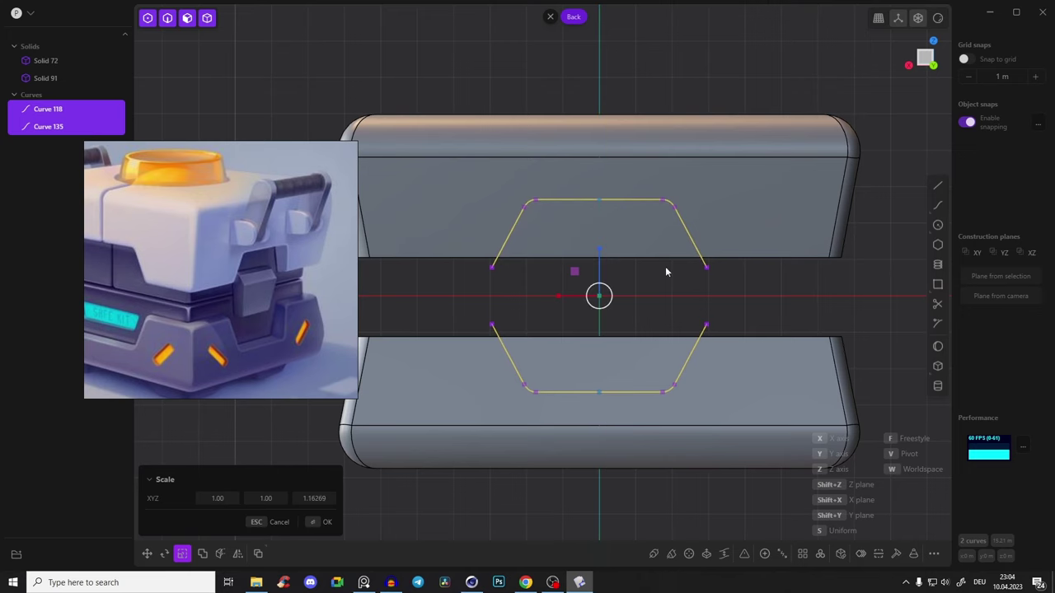
key(Return)
mouse_move(746, 276)
middle_down()
mouse_move(671, 286)
mouse_move(743, 258)
mouse_move(679, 303)
mouse_move(678, 282)
mouse_move(736, 296)
middle_up()
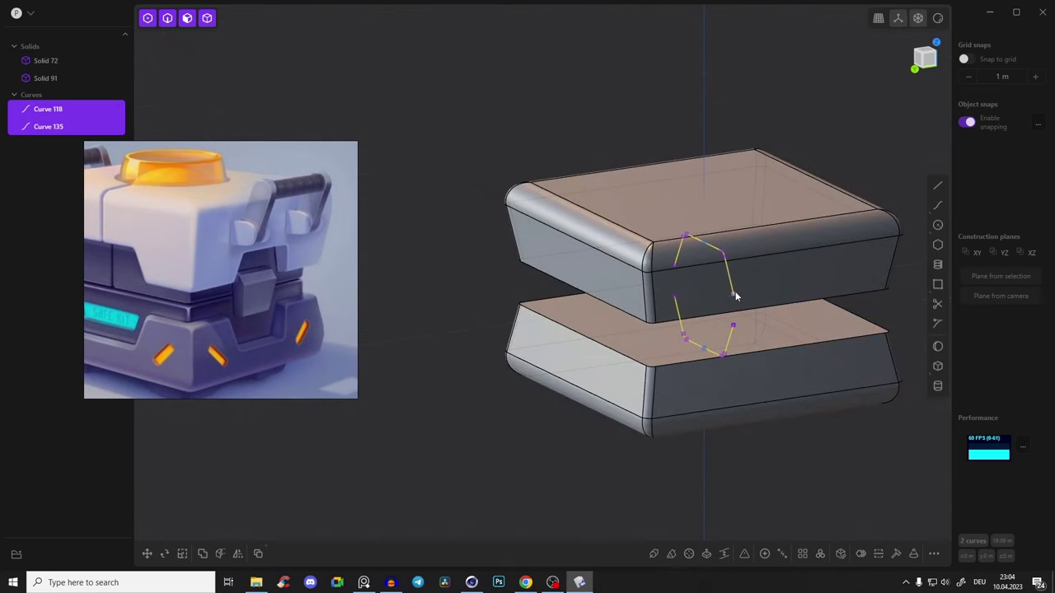
Move the hexagonal outline 8.515 m along Y to the box's side
key(g)
mouse_move(506, 332)
middle_down()
mouse_move(697, 301)
mouse_move(689, 322)
middle_up()
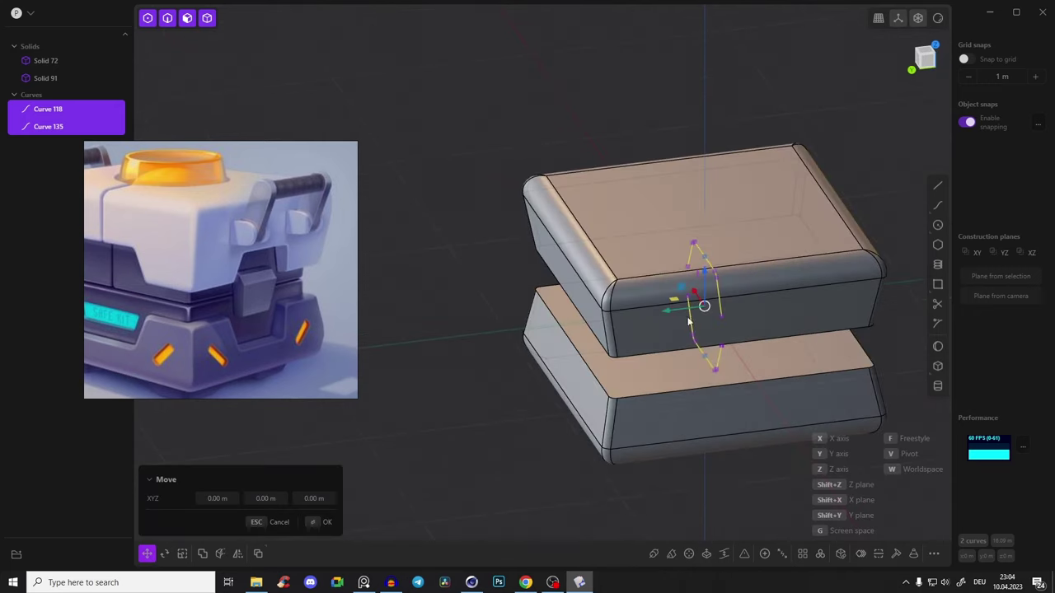
drag(670, 316, 497, 370)
click(515, 303)
Reselect Curves 118 and 135 and start a radial array, defaulting to 8 copies
click(450, 231)
mouse_move(450, 231)
middle_down()
mouse_move(530, 177)
mouse_move(605, 317)
mouse_move(527, 240)
middle_up()
middle_drag(591, 313, 546, 285)
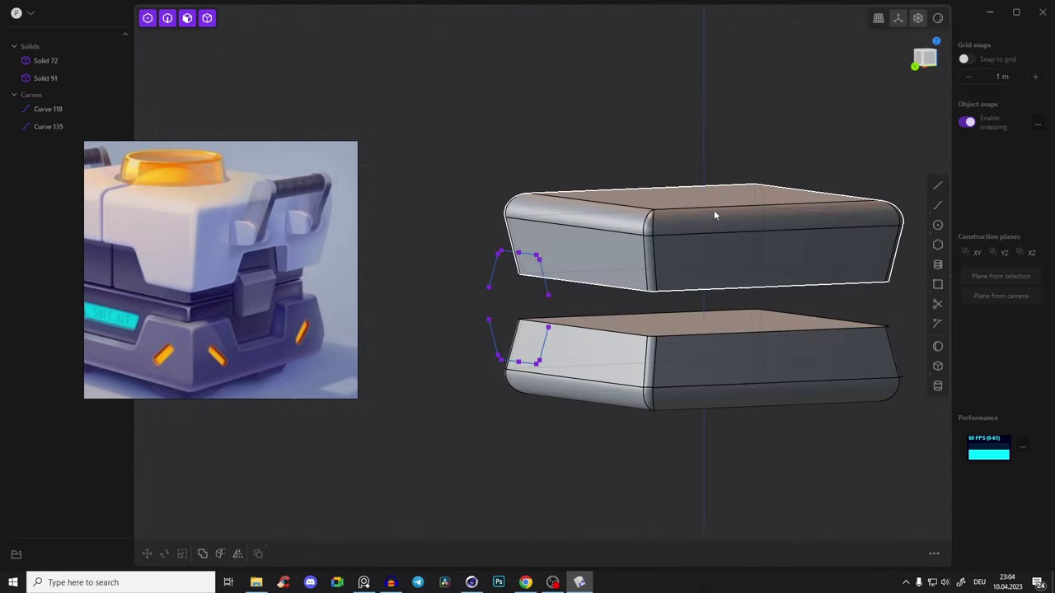
middle_drag(685, 223, 659, 320)
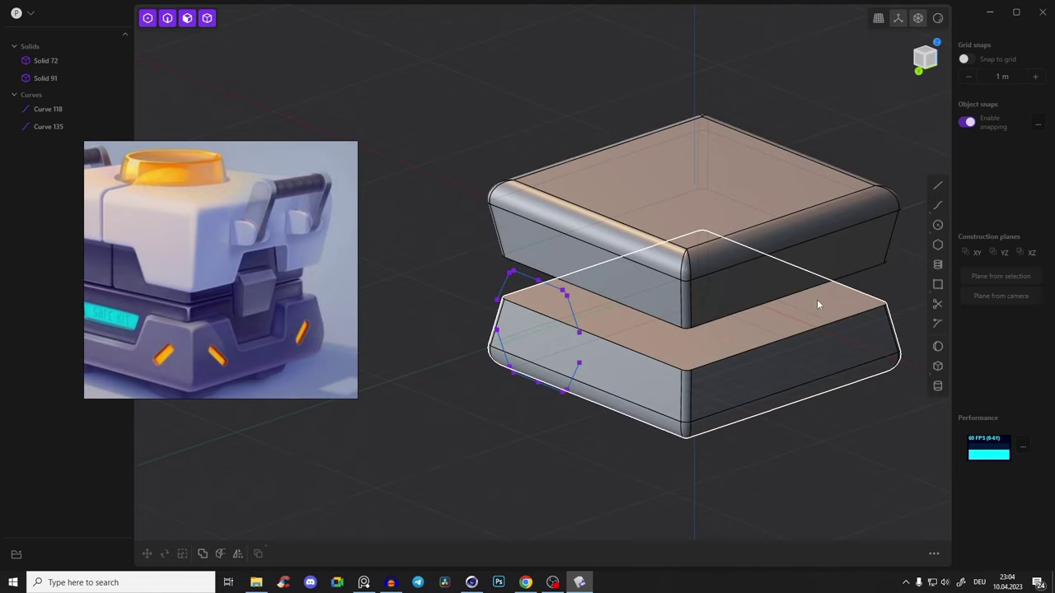
mouse_move(780, 358)
middle_down()
mouse_move(765, 228)
mouse_move(608, 201)
mouse_move(685, 313)
mouse_move(745, 337)
mouse_move(657, 358)
mouse_move(524, 318)
middle_up()
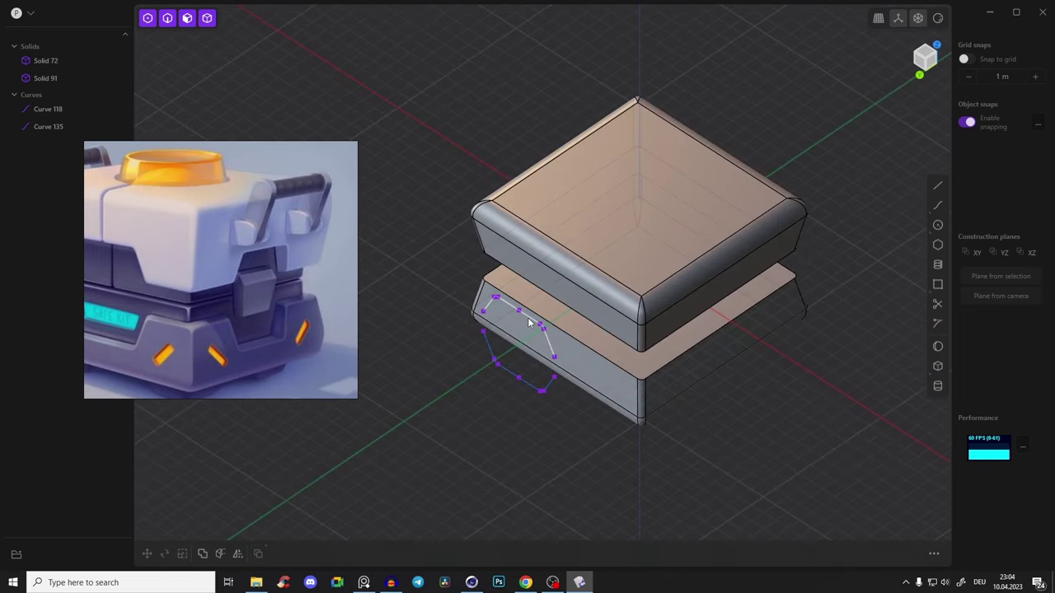
click(530, 323)
click(530, 383)
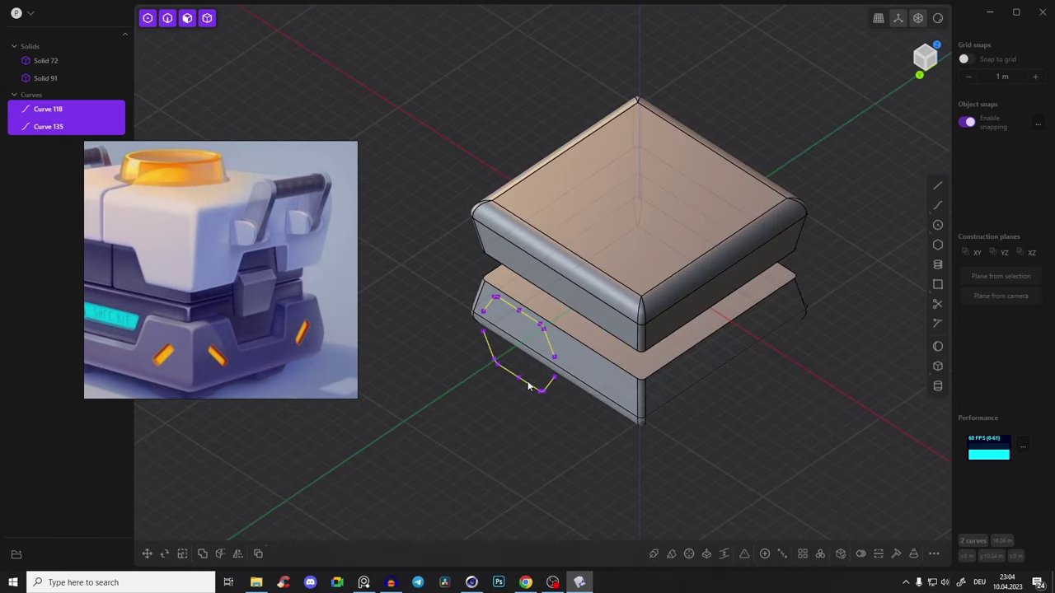
click(820, 553)
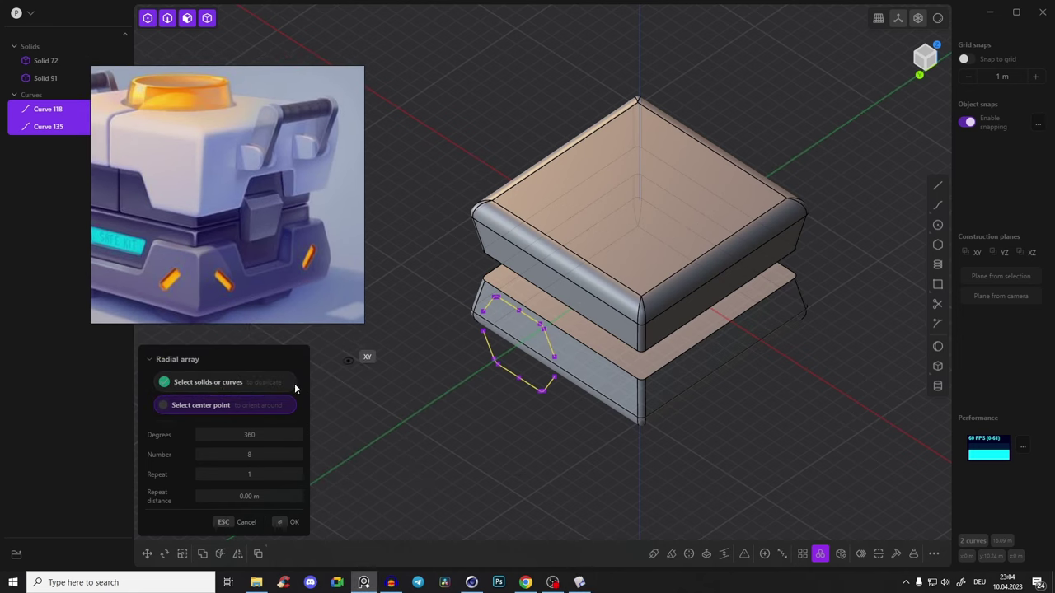
Array the outline around the box's top-centre with 4 copies, one per side
mouse_move(195, 412)
middle_down()
mouse_move(767, 228)
mouse_move(915, 45)
middle_up()
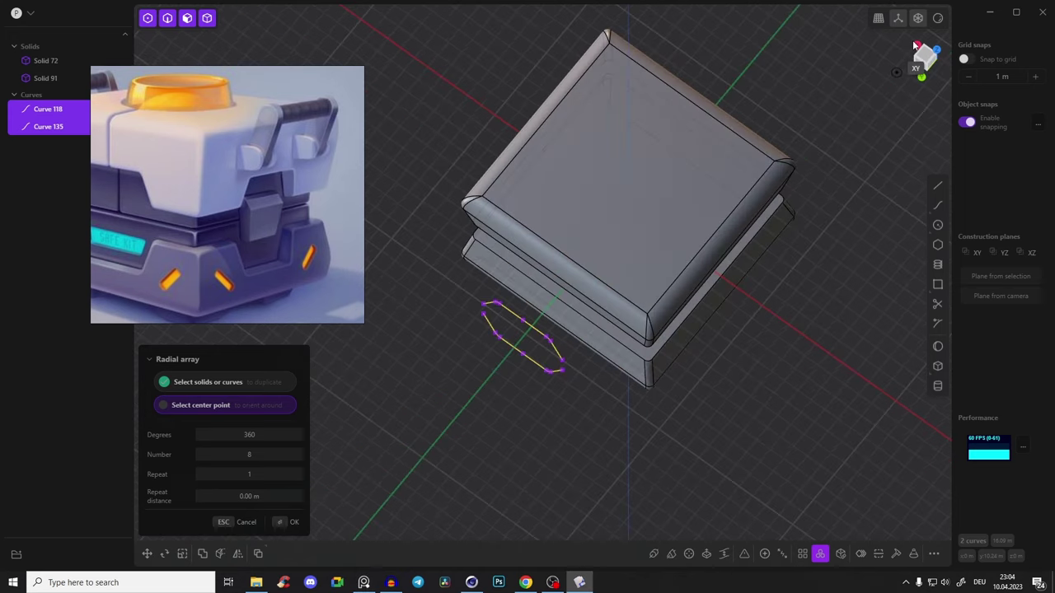
click(926, 57)
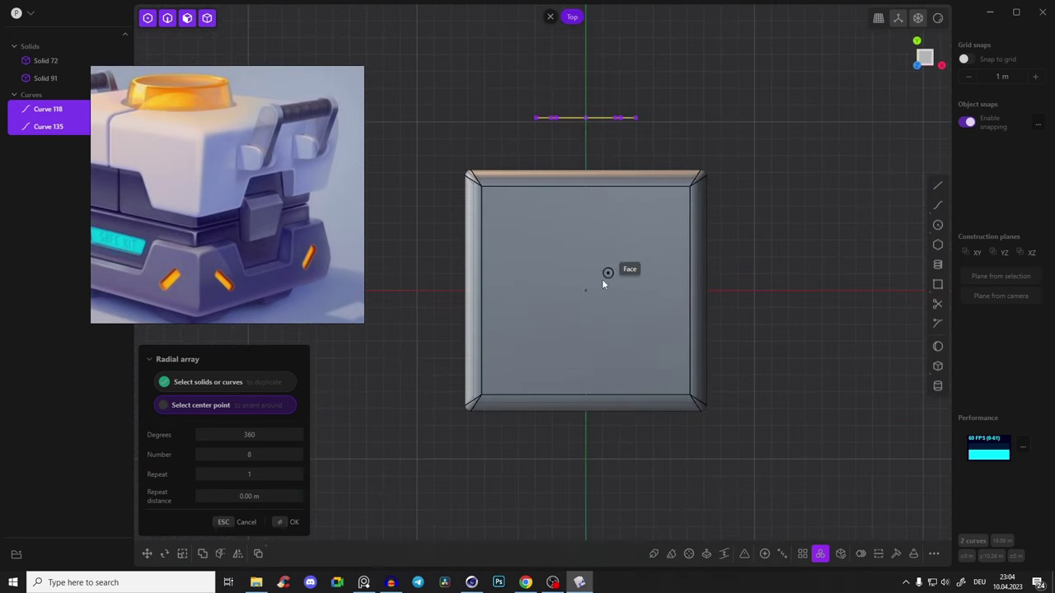
click(585, 291)
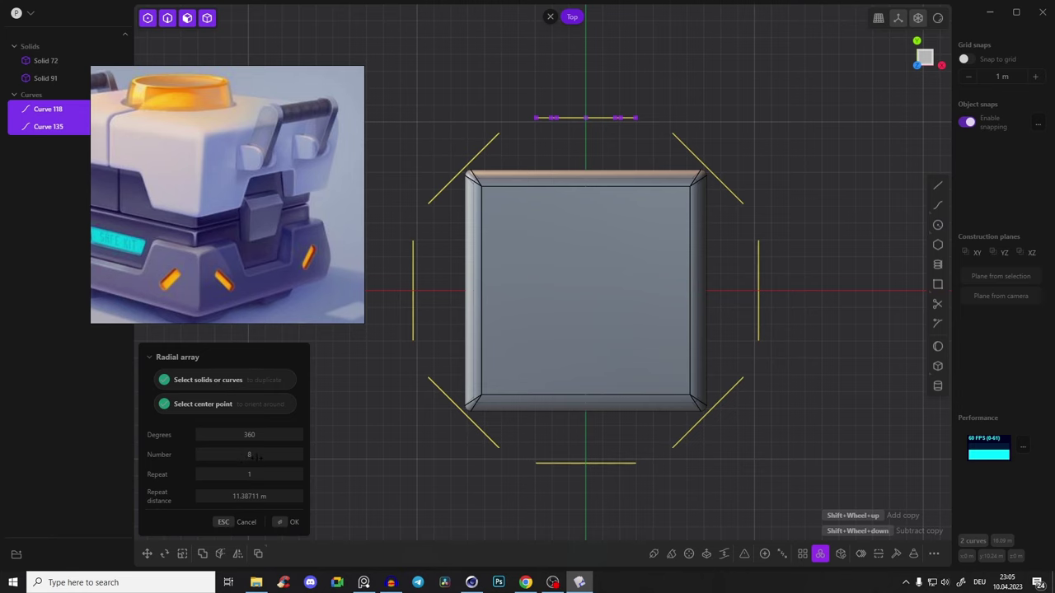
scroll(258, 458, down, 2)
scroll(258, 457, down, 1)
mouse_move(567, 256)
middle_down()
mouse_move(580, 221)
mouse_move(660, 216)
middle_up()
key(Return)
mouse_move(545, 138)
middle_down()
mouse_move(662, 228)
mouse_move(673, 207)
mouse_move(624, 254)
middle_up()
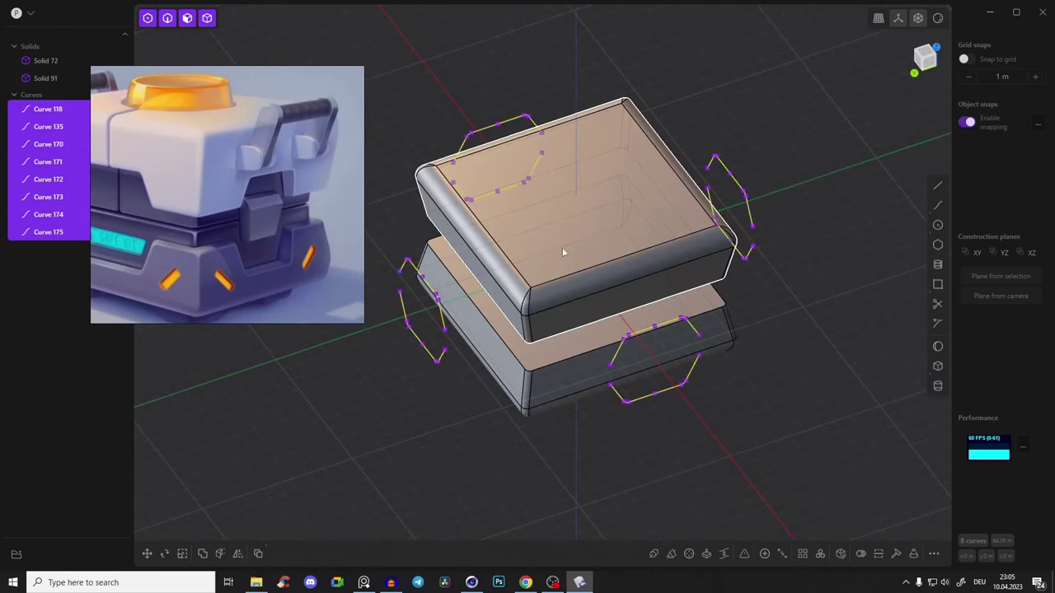
mouse_move(758, 303)
middle_down()
mouse_move(775, 245)
mouse_move(780, 273)
middle_up()
Start a Cut on the lid, then cancel it and clear the selection
key(c)
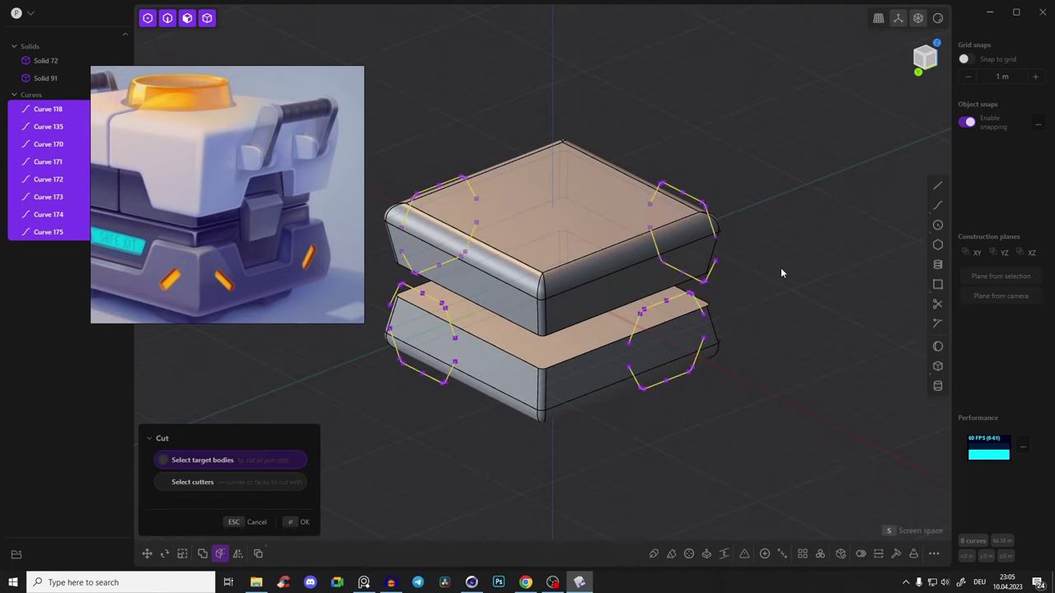
click(581, 224)
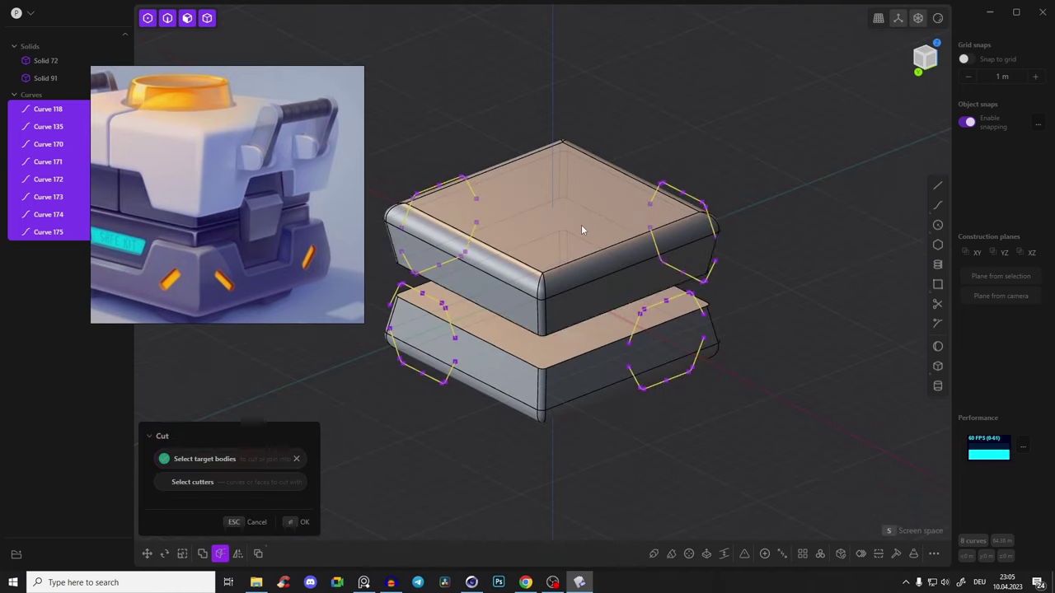
mouse_move(604, 268)
middle_down()
mouse_move(704, 187)
mouse_move(716, 231)
mouse_move(650, 259)
mouse_move(559, 365)
mouse_move(658, 311)
mouse_move(610, 346)
mouse_move(657, 160)
mouse_move(689, 175)
middle_up()
key(Escape)
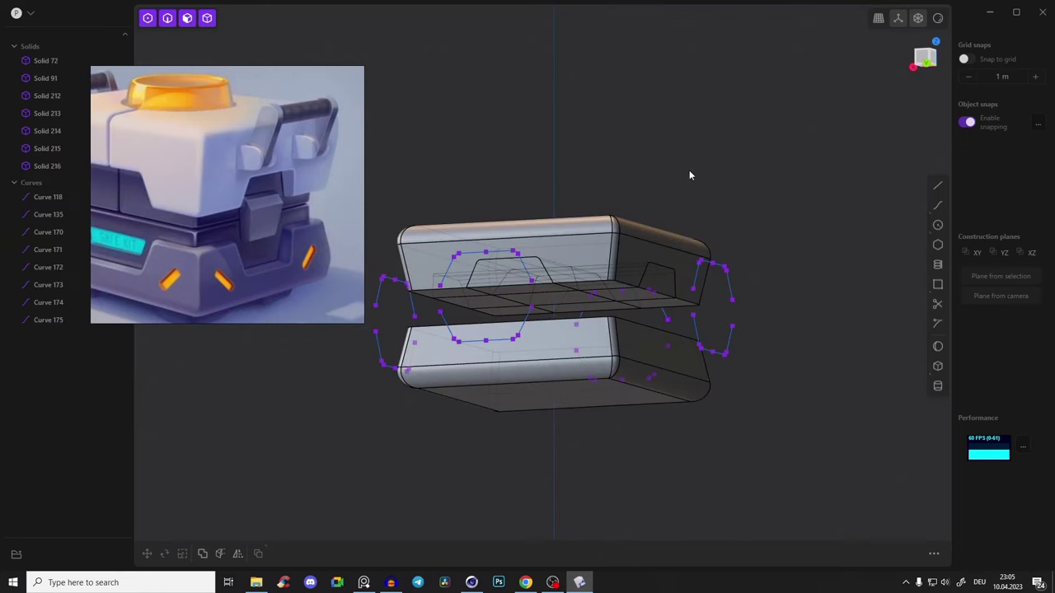
Cut the box halves along the front, left and Curve 175 notch curves
middle_drag(638, 233, 581, 259)
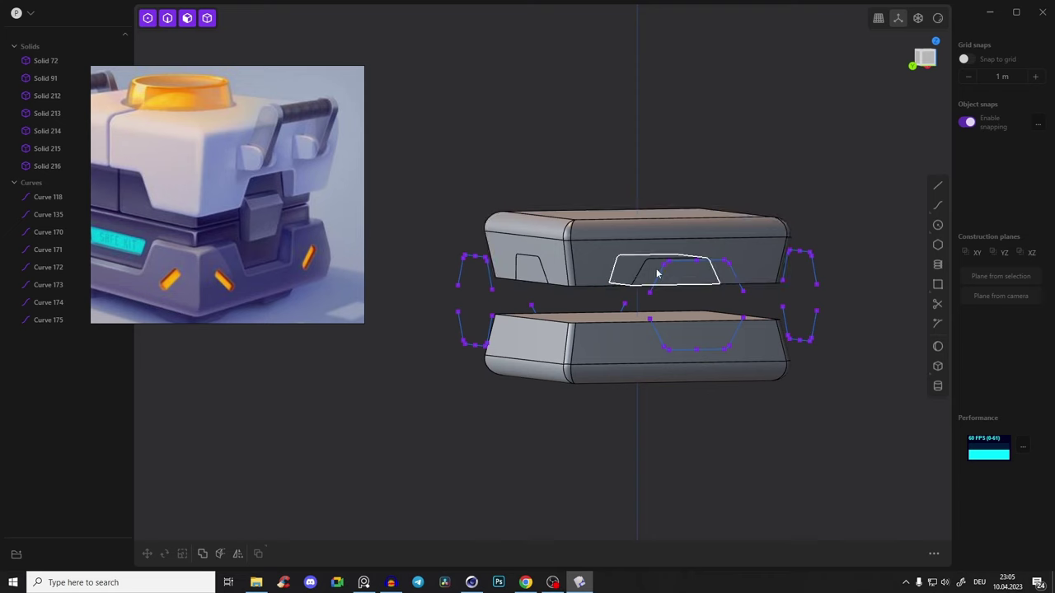
middle_drag(648, 393, 703, 415)
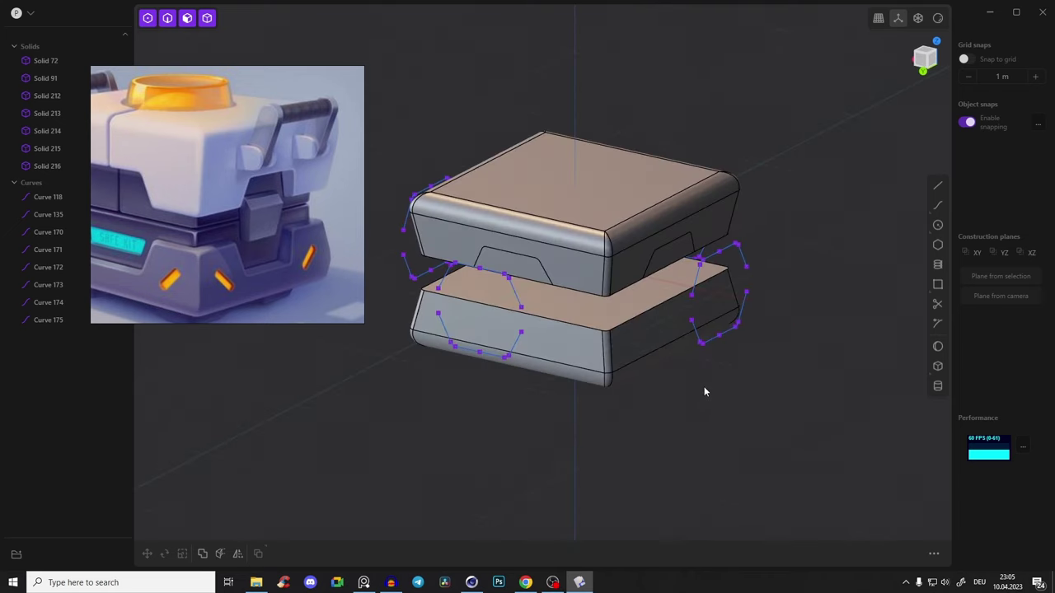
click(692, 329)
shift+click(510, 351)
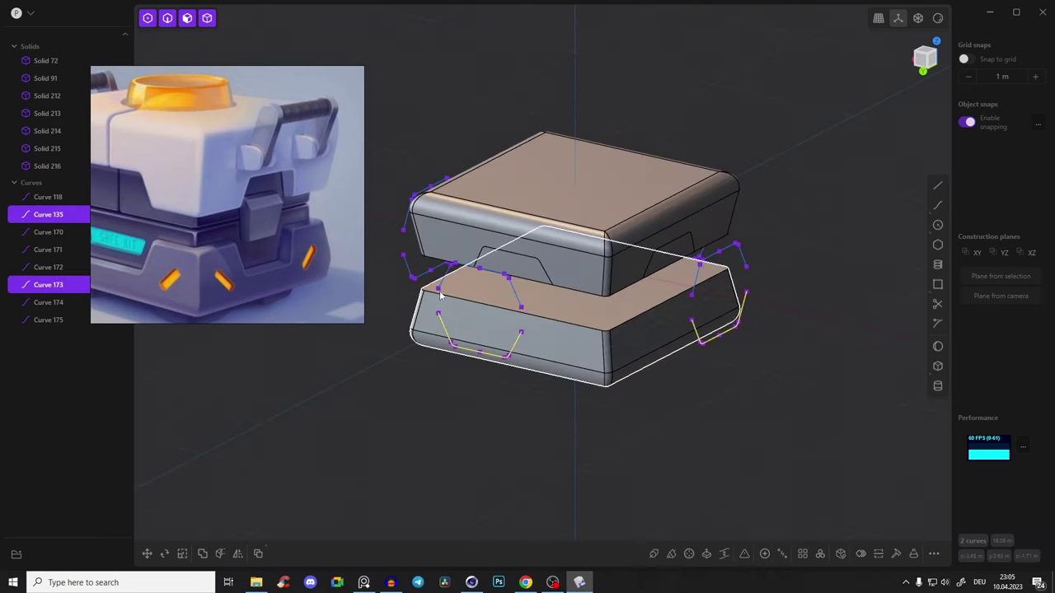
shift+click(409, 272)
mouse_move(410, 272)
middle_down()
mouse_move(845, 335)
mouse_move(737, 318)
middle_up()
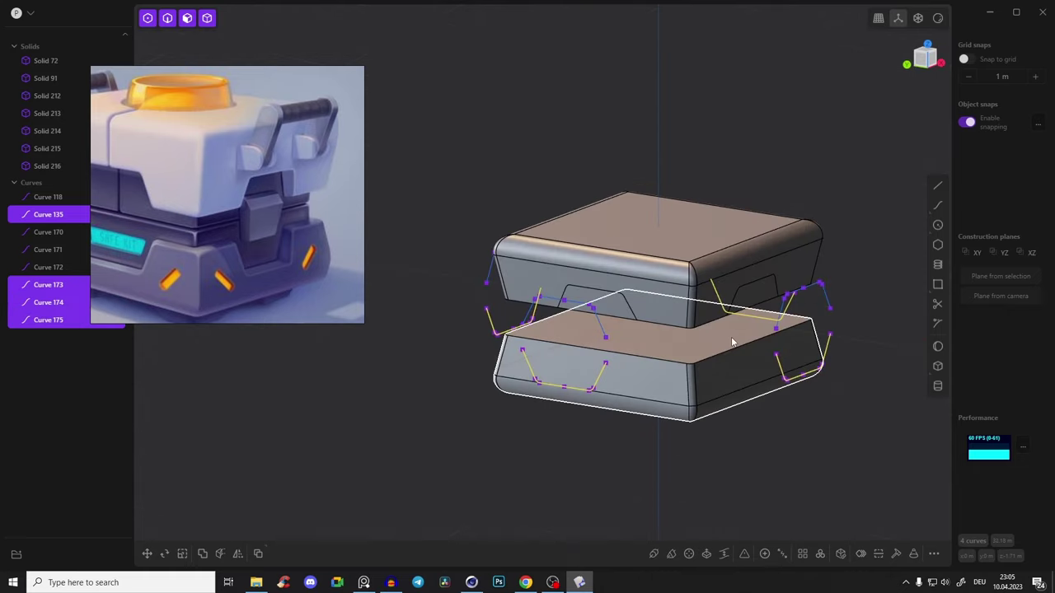
key(c)
mouse_move(681, 400)
middle_down()
mouse_move(510, 452)
mouse_move(586, 405)
middle_up()
key(Return)
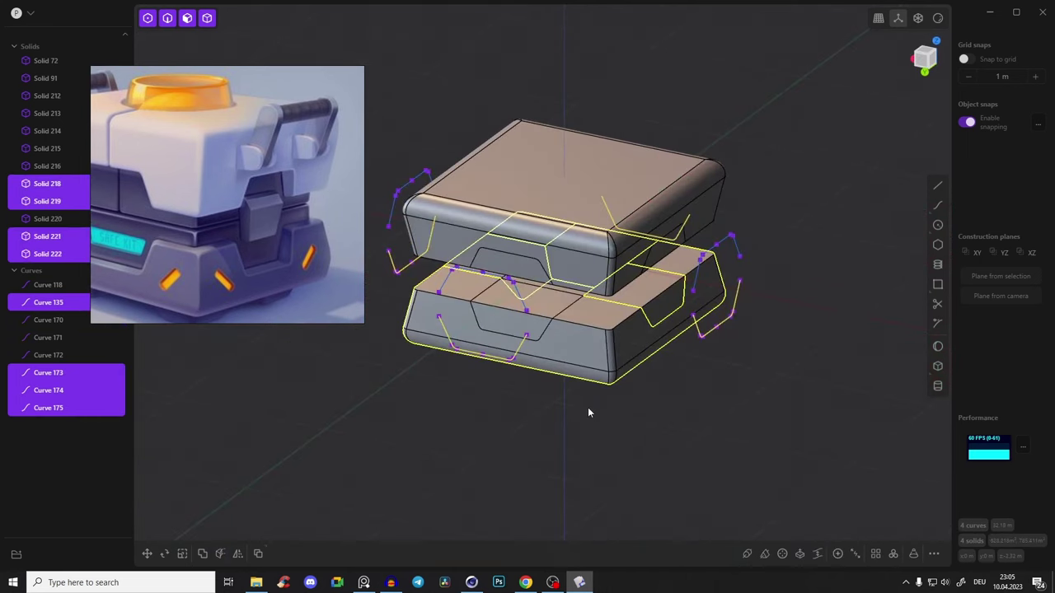
click(599, 421)
Select the remaining side notch curves, including Curves 171 and 174, and delete all of them
key(KP_1)
middle_drag(644, 389, 664, 255)
drag(664, 254, 749, 360)
mouse_move(748, 361)
middle_down()
mouse_move(725, 305)
mouse_move(750, 284)
mouse_move(733, 235)
middle_up()
key(KP_1)
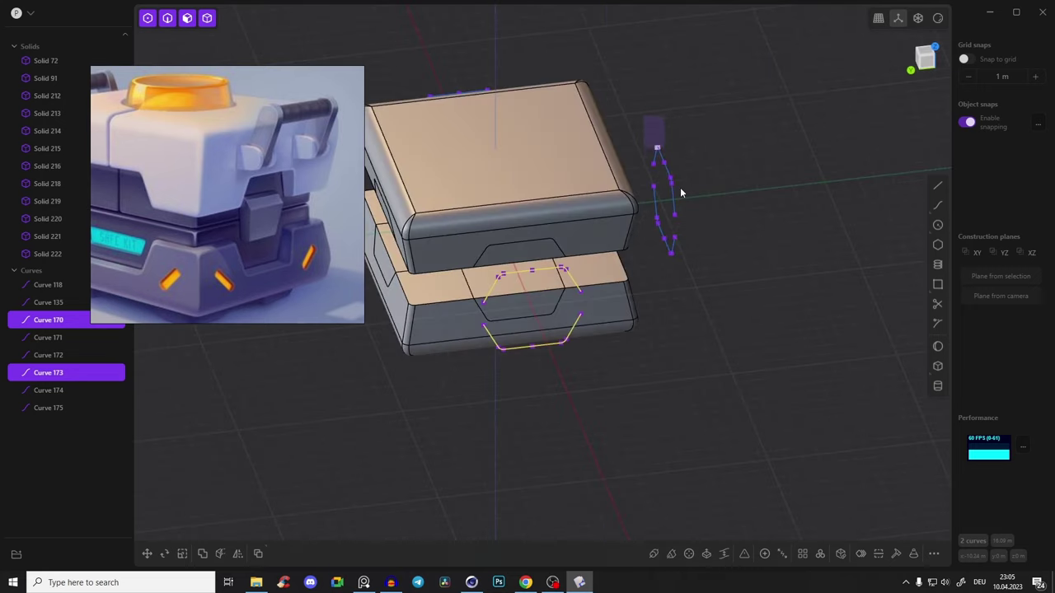
shift+click(681, 193)
mouse_move(666, 248)
middle_down()
mouse_move(725, 202)
mouse_move(706, 146)
middle_up()
drag(707, 143, 761, 283)
mouse_move(763, 216)
middle_down()
mouse_move(775, 280)
mouse_move(745, 254)
mouse_move(678, 235)
mouse_move(648, 228)
mouse_move(624, 243)
mouse_move(600, 189)
mouse_move(514, 190)
mouse_move(675, 202)
middle_up()
key(Delete)
Remove the hexagonal pieces, including Solid 213, to open the notches, and delete Solid 91
click(675, 206)
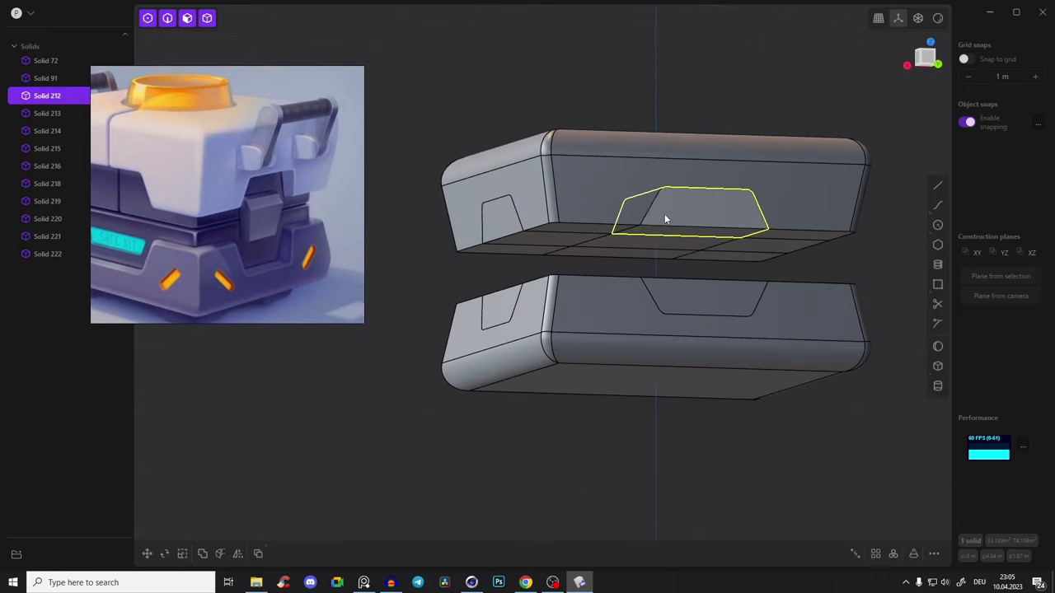
click(677, 292)
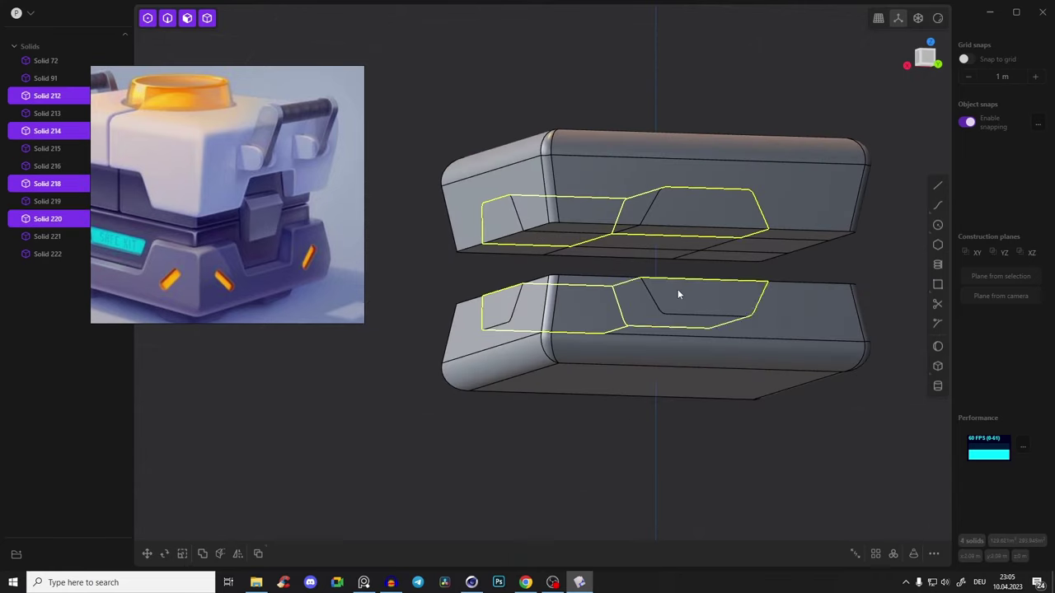
middle_drag(677, 290, 681, 332)
click(773, 340)
mouse_move(773, 339)
middle_down()
mouse_move(711, 291)
mouse_move(533, 242)
mouse_move(572, 245)
mouse_move(495, 221)
mouse_move(577, 306)
mouse_move(651, 336)
mouse_move(674, 235)
mouse_move(592, 234)
mouse_move(614, 233)
mouse_move(577, 248)
middle_up()
click(492, 218)
key(shift+minus)
click(592, 234)
key(Delete)
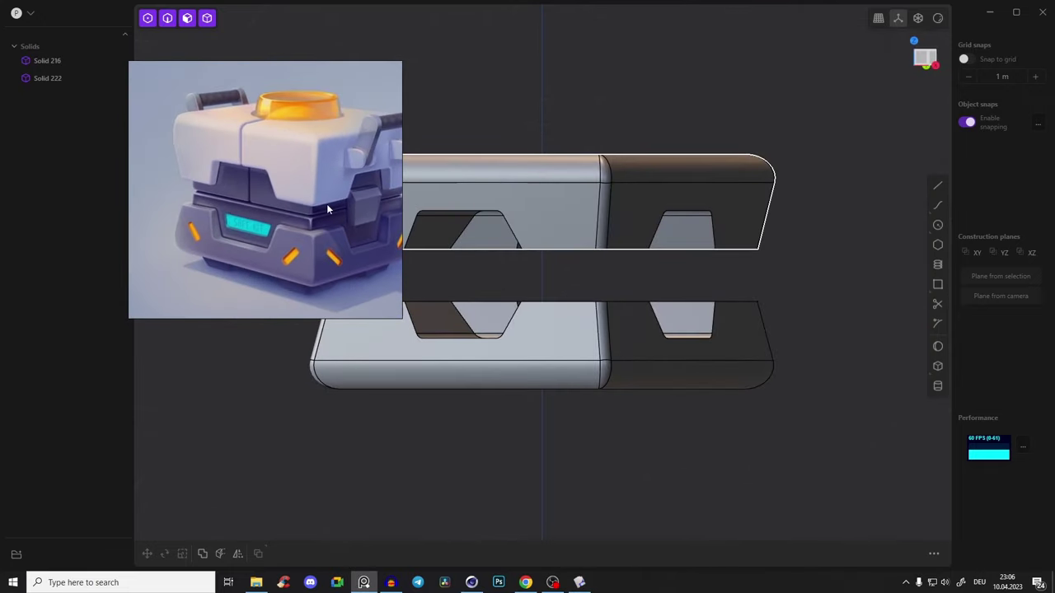
Start a fillet on two notch edges of the lid
mouse_move(769, 177)
middle_down()
mouse_move(742, 169)
mouse_move(756, 132)
mouse_move(788, 121)
mouse_move(785, 140)
mouse_move(706, 165)
mouse_move(739, 124)
mouse_move(759, 153)
mouse_move(823, 151)
mouse_move(587, 221)
mouse_move(622, 207)
mouse_move(635, 247)
middle_up()
click(635, 246)
scroll(296, 239, up, 5)
scroll(278, 244, down, 2)
scroll(240, 206, down, 2)
mouse_move(222, 194)
middle_down()
mouse_move(536, 308)
mouse_move(596, 267)
middle_up()
scroll(619, 252, up, 3)
scroll(619, 252, up, 3)
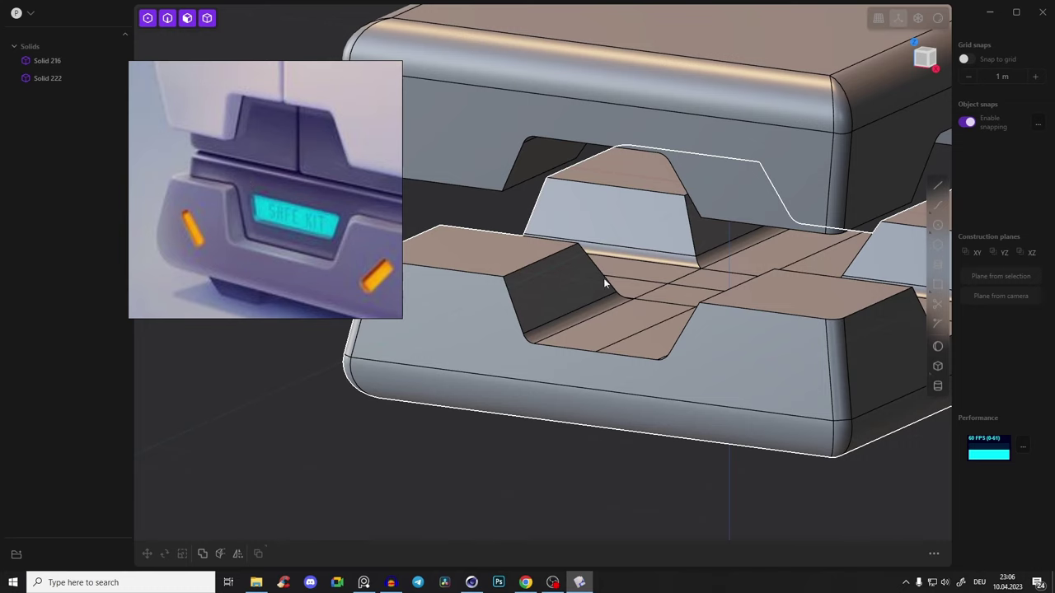
click(541, 262)
key(f)
mouse_move(542, 264)
middle_down()
mouse_move(619, 294)
mouse_move(877, 243)
mouse_move(643, 254)
mouse_move(451, 292)
mouse_move(556, 211)
mouse_move(764, 295)
mouse_move(782, 254)
mouse_move(566, 223)
mouse_move(571, 259)
mouse_move(737, 200)
mouse_move(642, 131)
mouse_move(827, 181)
middle_up()
click(882, 208)
Add the remaining hexagonal notch edges on both halves to the fillet
click(764, 295)
click(781, 253)
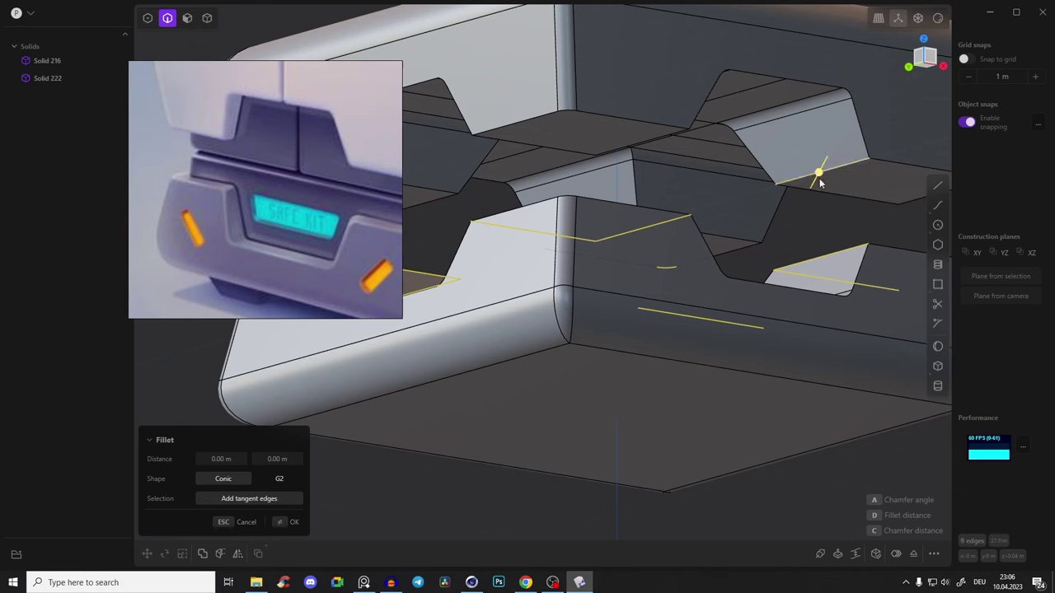
mouse_move(695, 122)
middle_down()
mouse_move(503, 133)
mouse_move(611, 141)
middle_up()
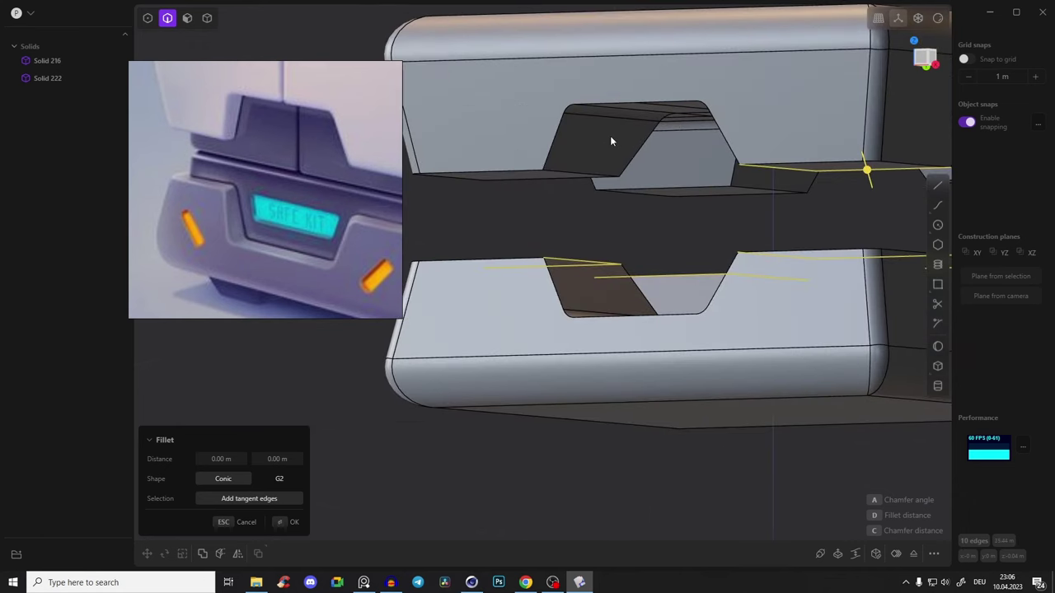
middle_drag(563, 174, 628, 99)
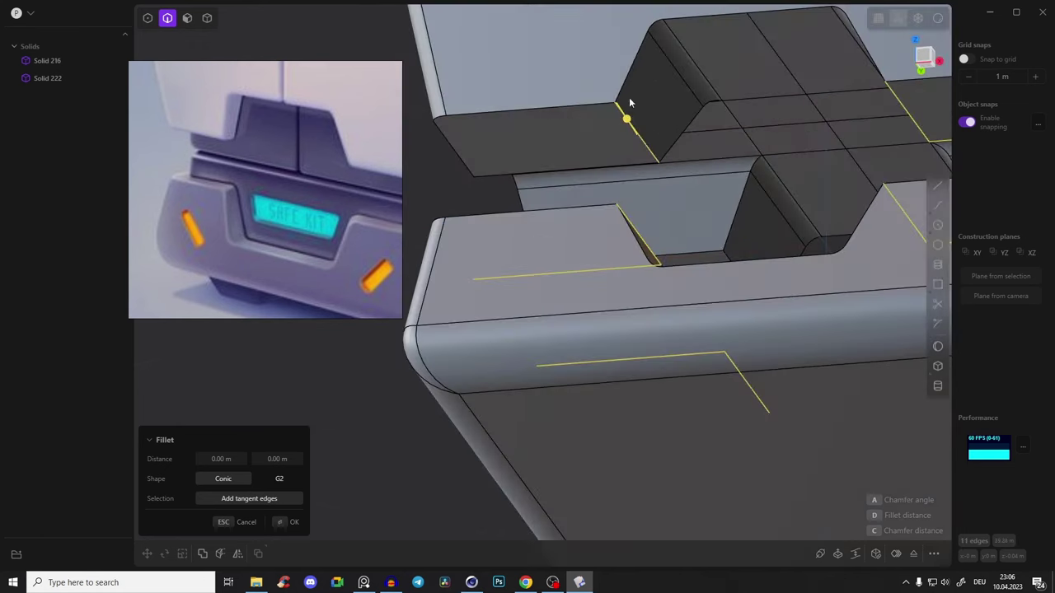
mouse_move(540, 143)
middle_down()
mouse_move(683, 146)
mouse_move(618, 172)
mouse_move(745, 173)
middle_up()
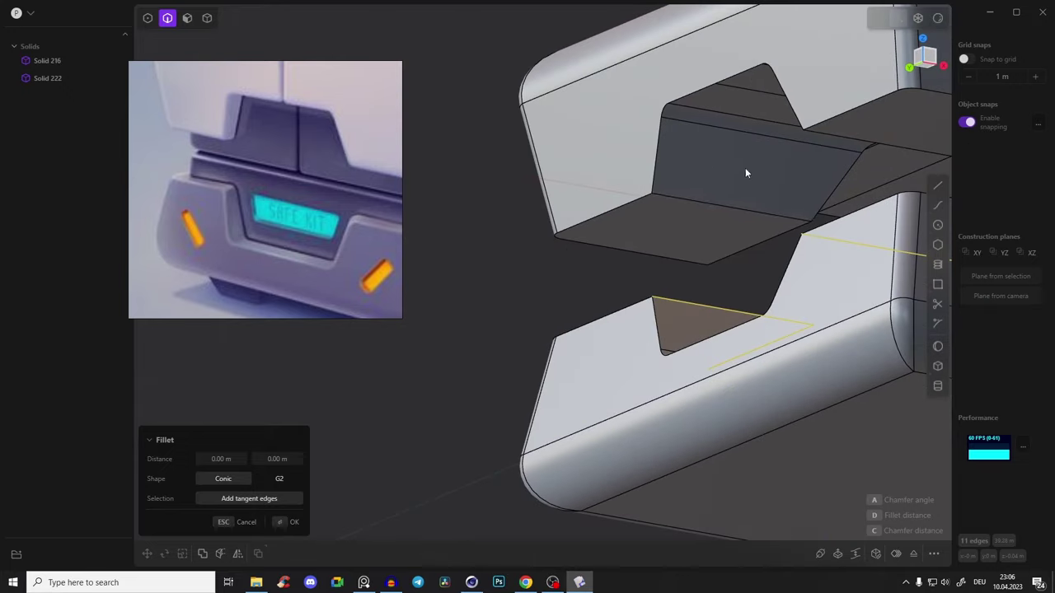
click(696, 197)
mouse_move(695, 198)
middle_down()
mouse_move(717, 201)
mouse_move(573, 244)
mouse_move(645, 234)
middle_up()
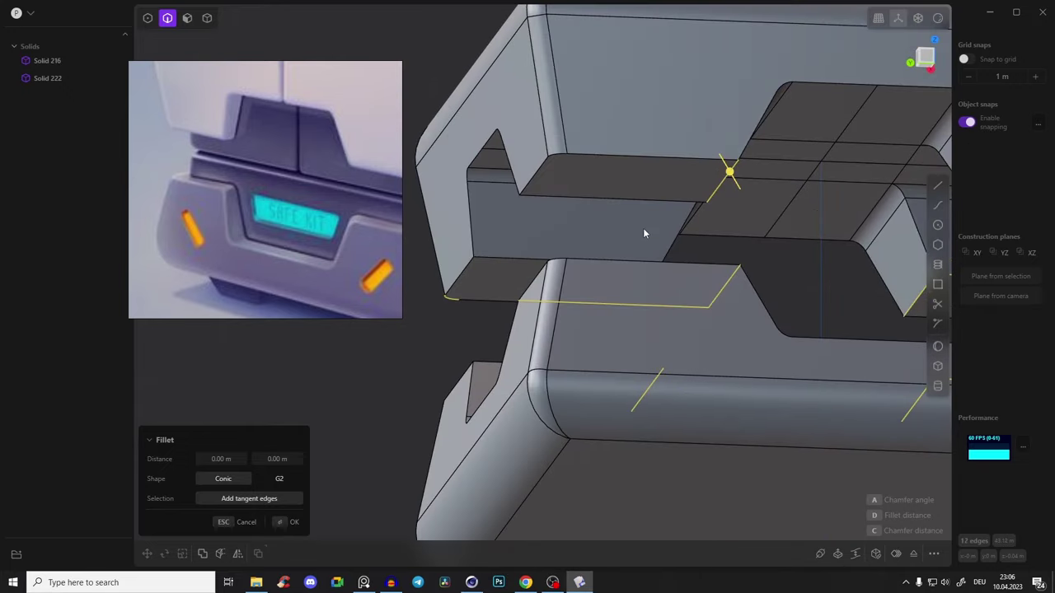
click(580, 201)
mouse_move(580, 201)
middle_down()
mouse_move(620, 172)
mouse_move(608, 236)
mouse_move(650, 244)
mouse_move(567, 289)
mouse_move(536, 341)
mouse_move(613, 325)
mouse_move(684, 250)
mouse_move(634, 251)
middle_up()
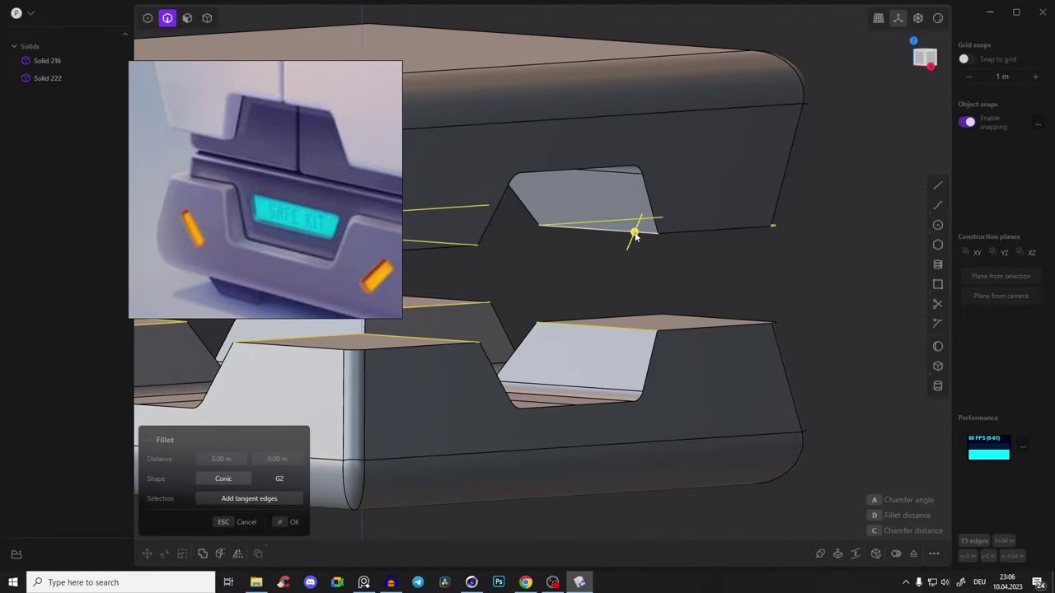
Set the fillet radius to about 0.35 m and apply it
mouse_move(631, 236)
mouse_down()
mouse_move(636, 250)
mouse_move(631, 235)
mouse_up()
middle_drag(631, 236, 576, 178)
mouse_move(701, 147)
middle_down()
mouse_move(668, 238)
mouse_move(635, 247)
middle_up()
mouse_move(629, 252)
mouse_down()
mouse_move(639, 275)
mouse_move(630, 280)
mouse_up()
mouse_move(631, 280)
middle_down()
mouse_move(529, 263)
mouse_move(501, 231)
mouse_move(755, 242)
mouse_move(728, 243)
mouse_move(773, 253)
middle_up()
key(Return)
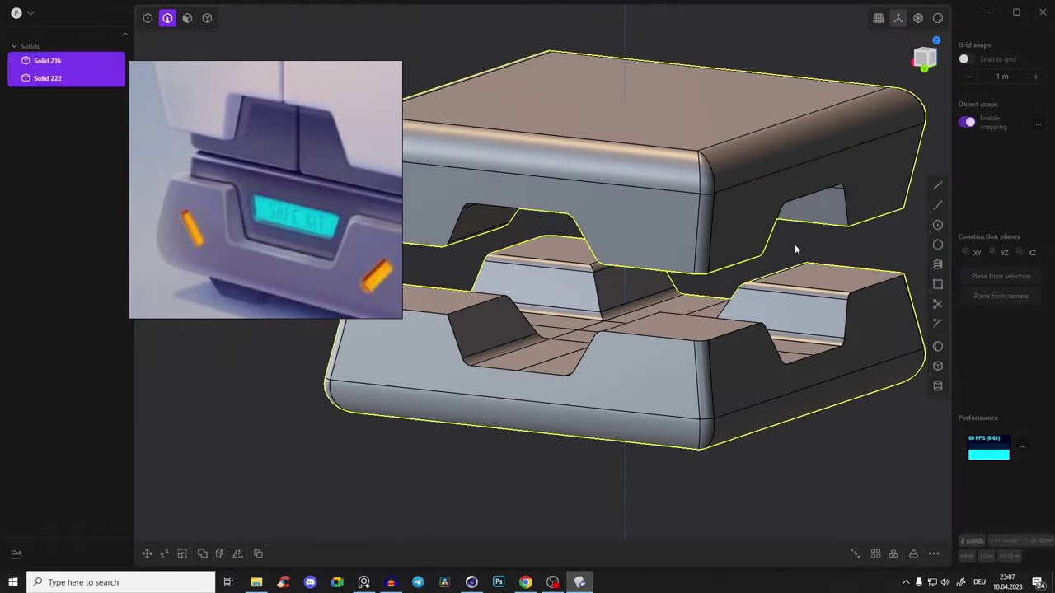
click(795, 249)
scroll(632, 360, up, 2)
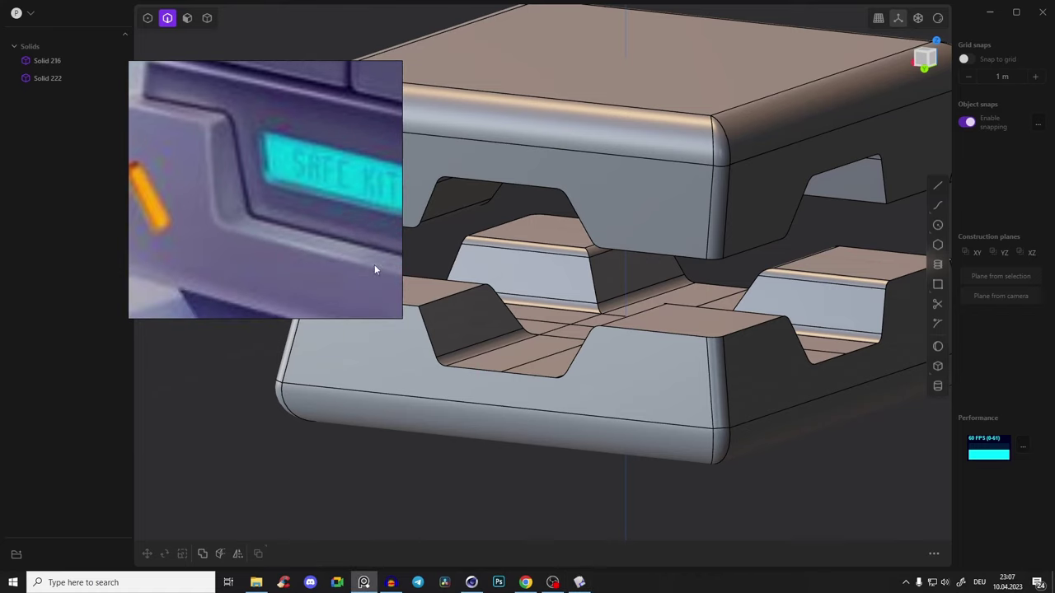
Fillet the remaining notch edge at about 0.36 m
mouse_move(277, 208)
middle_down()
mouse_move(745, 248)
mouse_move(581, 196)
mouse_move(555, 122)
mouse_move(545, 295)
middle_up()
click(531, 163)
key(f)
drag(535, 288, 560, 286)
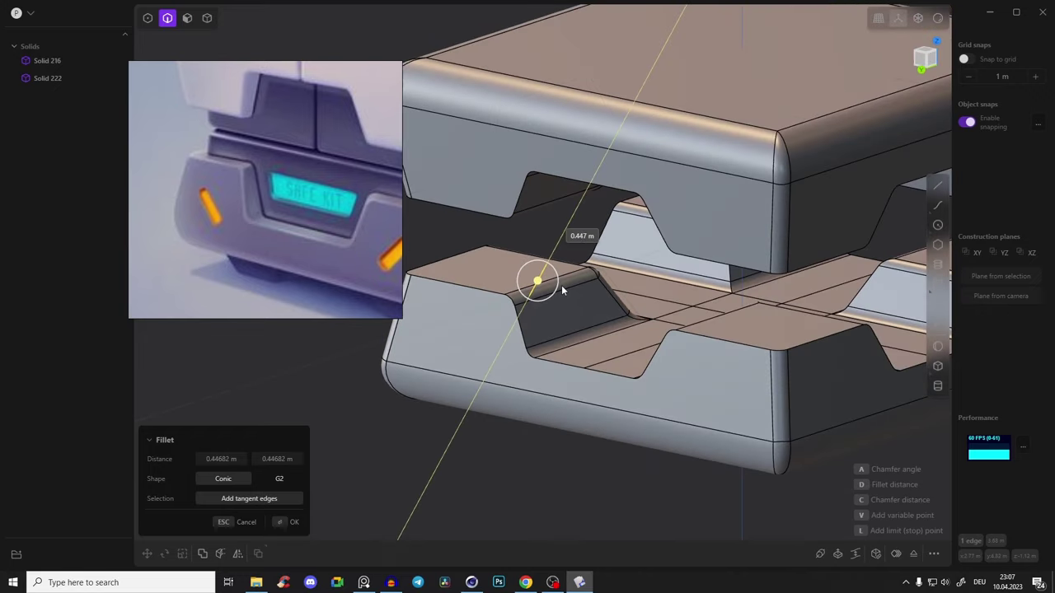
key(Return)
mouse_move(602, 277)
middle_down()
mouse_move(720, 260)
mouse_move(699, 284)
mouse_move(577, 284)
mouse_move(483, 326)
mouse_move(502, 208)
mouse_move(536, 155)
mouse_move(599, 124)
mouse_move(717, 105)
mouse_move(555, 122)
mouse_move(503, 276)
mouse_move(577, 262)
middle_up()
Fillet the notch top edge at about 0.23 m
click(476, 313)
key(f)
mouse_move(577, 218)
middle_down()
mouse_move(587, 302)
mouse_move(547, 294)
mouse_move(500, 249)
middle_up()
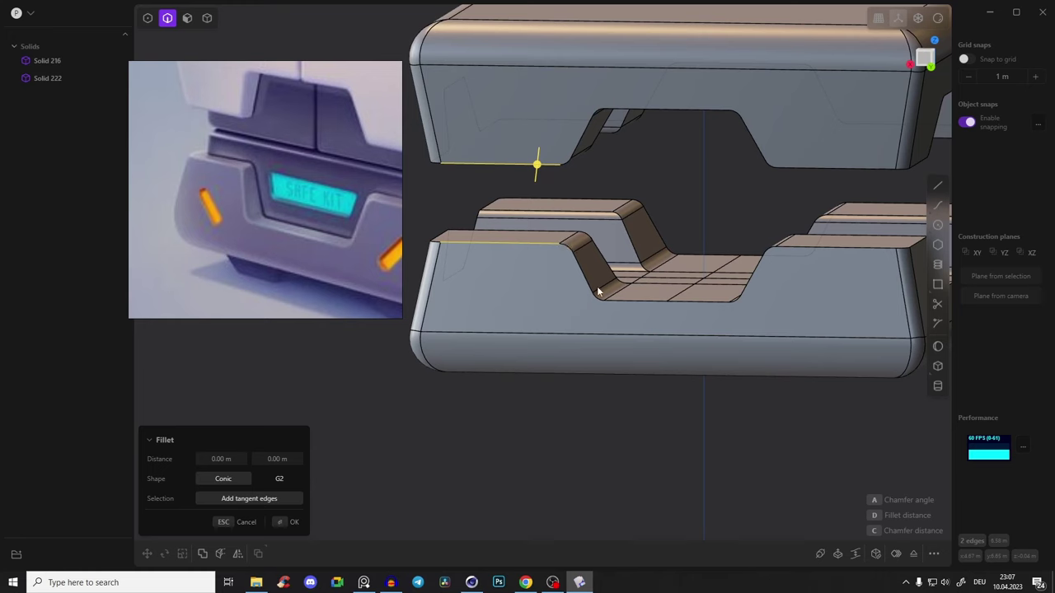
drag(538, 169, 558, 170)
drag(565, 158, 557, 176)
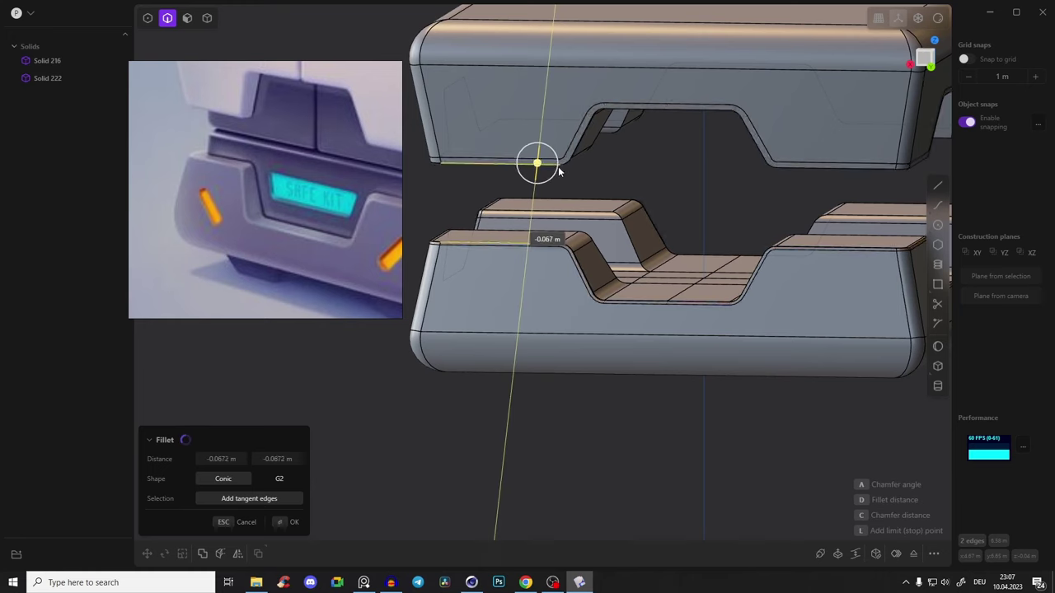
mouse_move(557, 176)
middle_down()
mouse_move(602, 143)
mouse_move(497, 143)
mouse_move(606, 162)
middle_up()
key(Return)
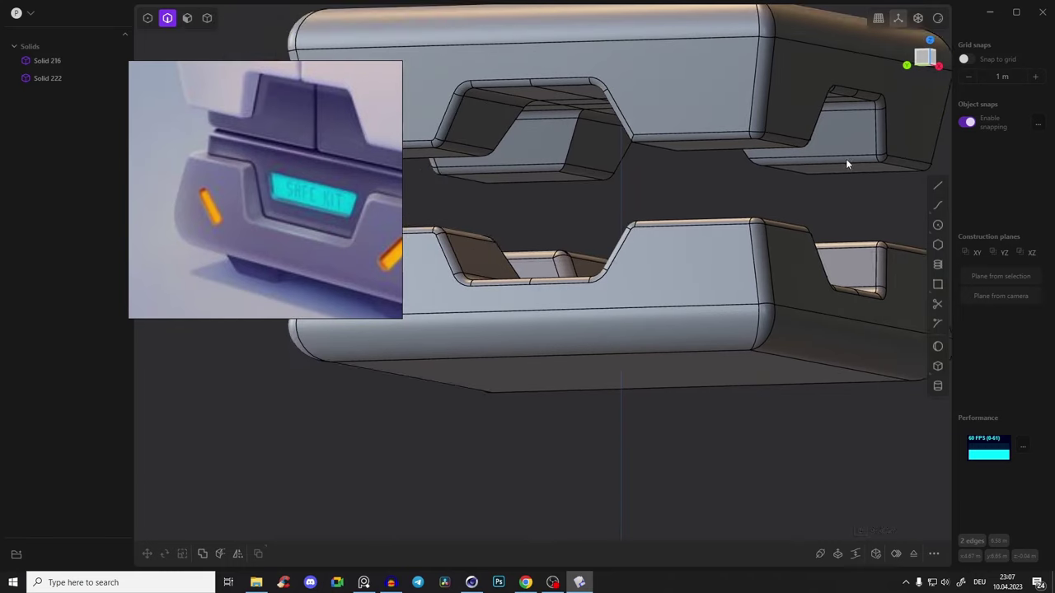
click(841, 201)
mouse_move(828, 205)
middle_down()
mouse_move(791, 184)
mouse_move(841, 172)
mouse_move(765, 240)
mouse_move(648, 205)
middle_up()
Compare the notched lid and base with the reference, then switch to the Top orthographic view
scroll(314, 216, down, 3)
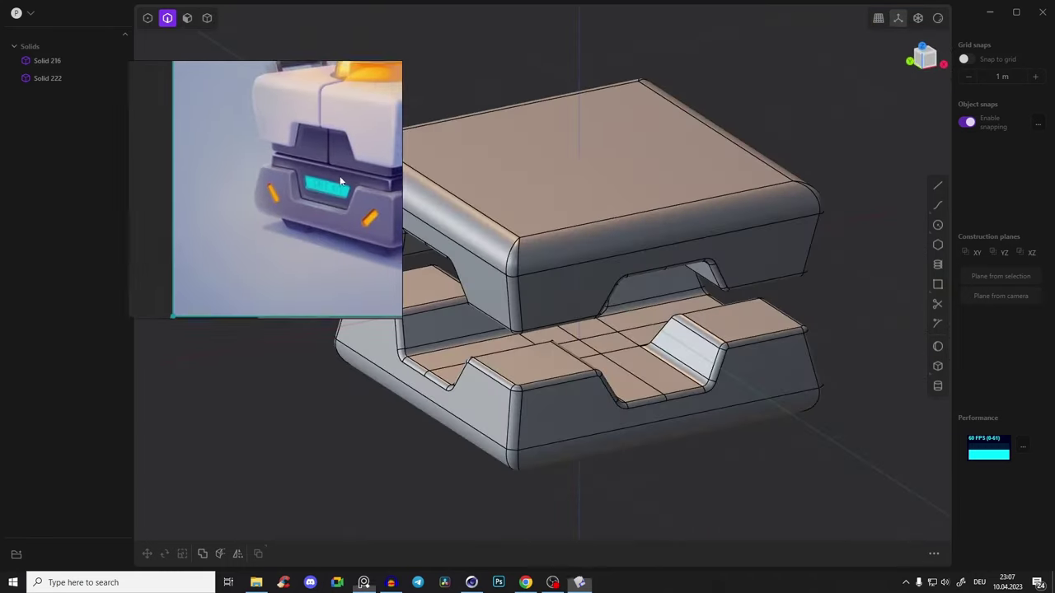
scroll(314, 216, down, 3)
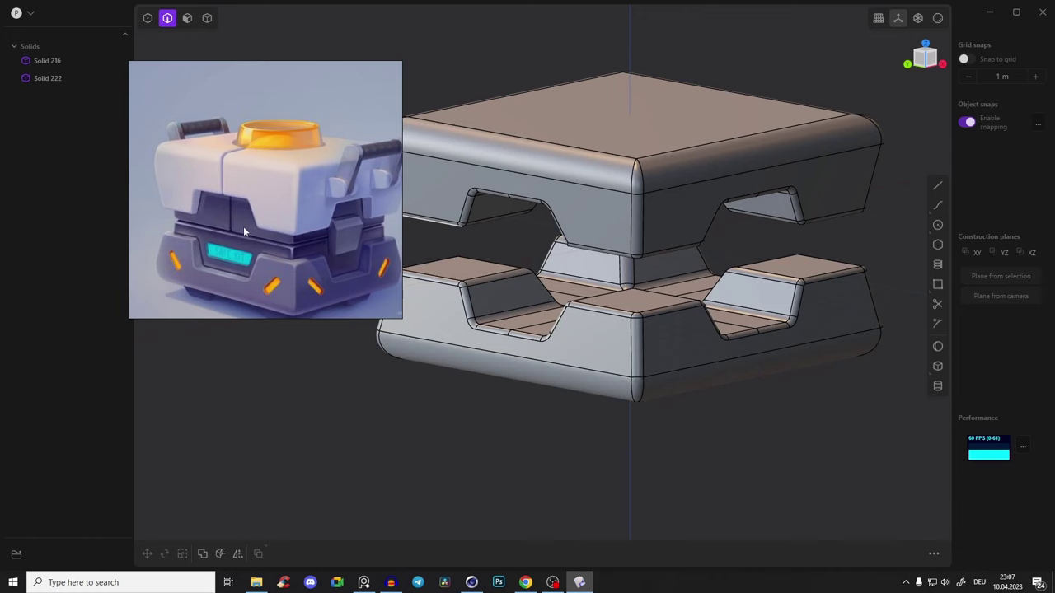
mouse_move(429, 221)
middle_down()
mouse_move(671, 262)
mouse_move(435, 233)
mouse_move(449, 235)
middle_up()
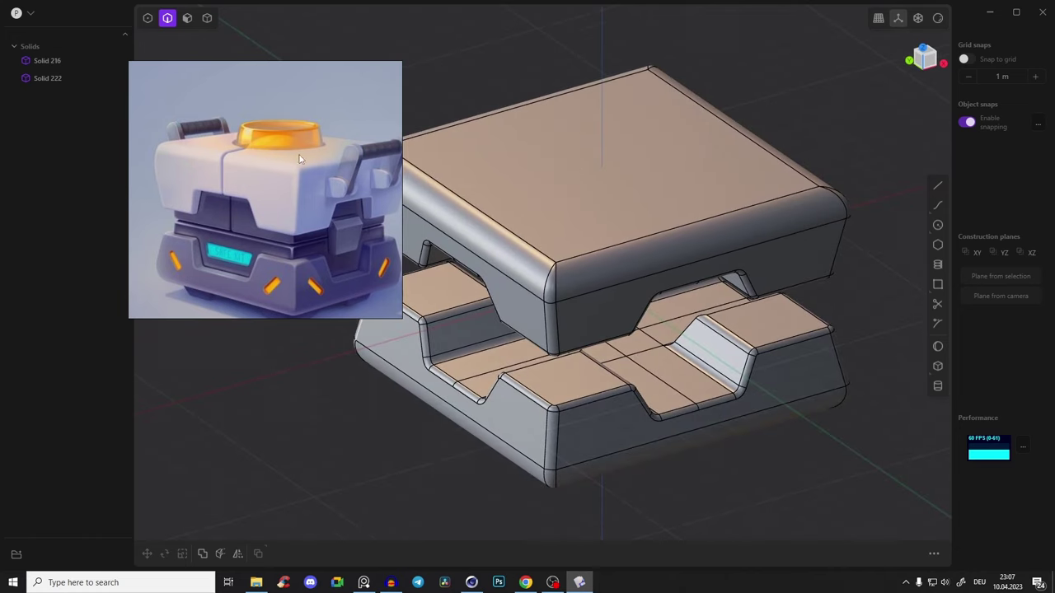
scroll(342, 230, up, 5)
scroll(302, 222, down, 5)
click(925, 51)
scroll(655, 157, down, 3)
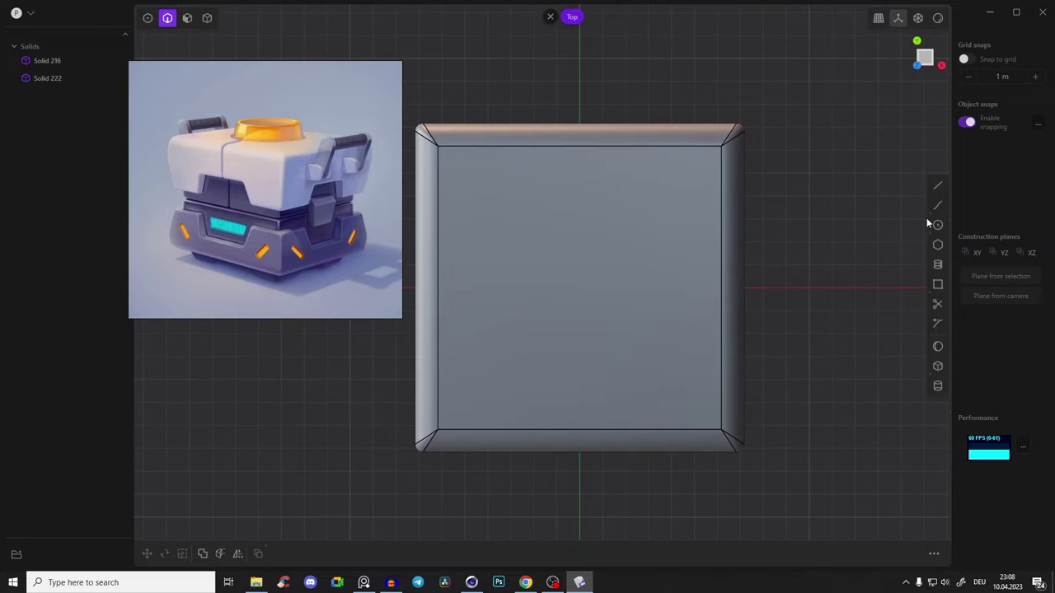
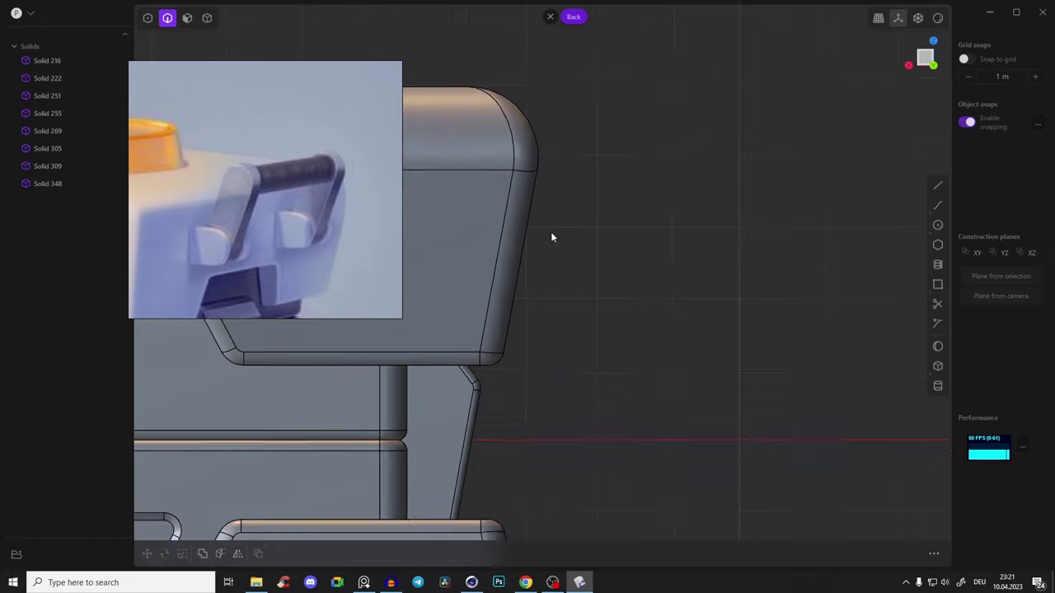
Pan across the crate lid front, then bring up the Pinterest 'Safe kit' reference in Chrome
shift+middle_drag(681, 260, 565, 256)
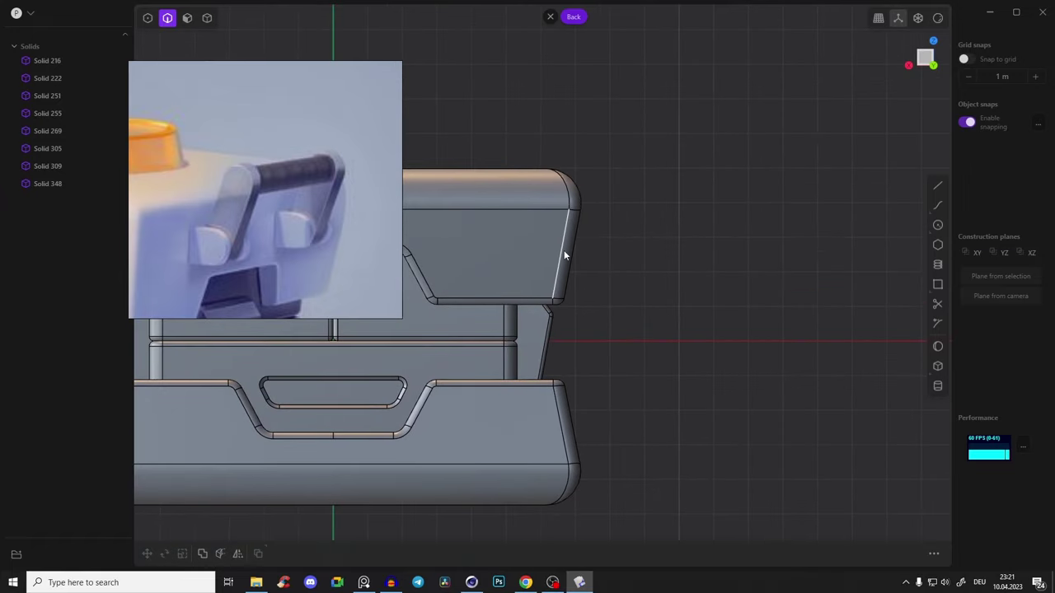
click(525, 582)
click(754, 8)
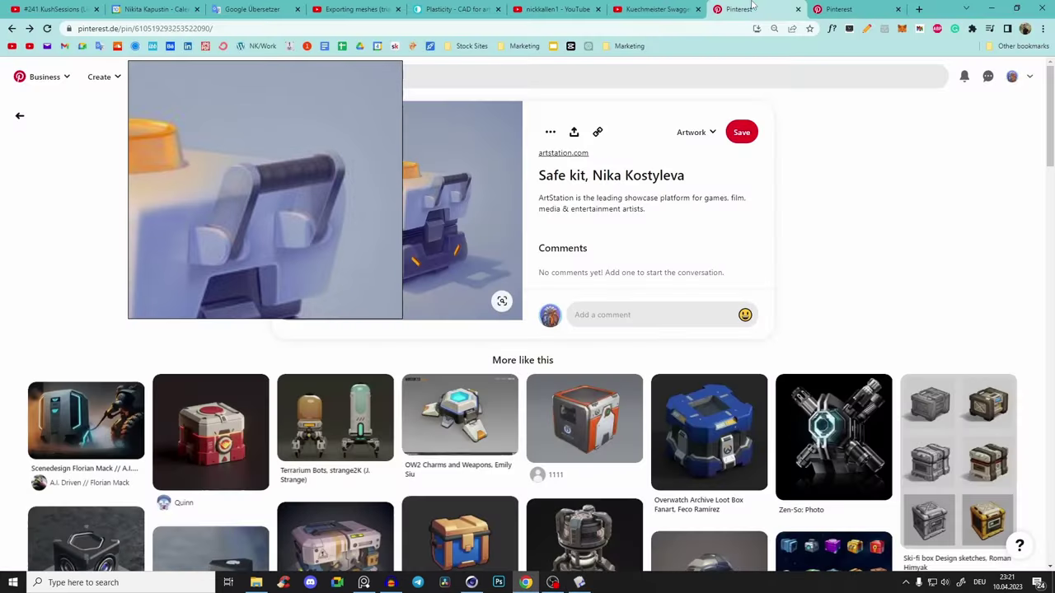
Scroll down the Safe kit pin page to look through more reference images
click(821, 8)
scroll(465, 263, down, 3)
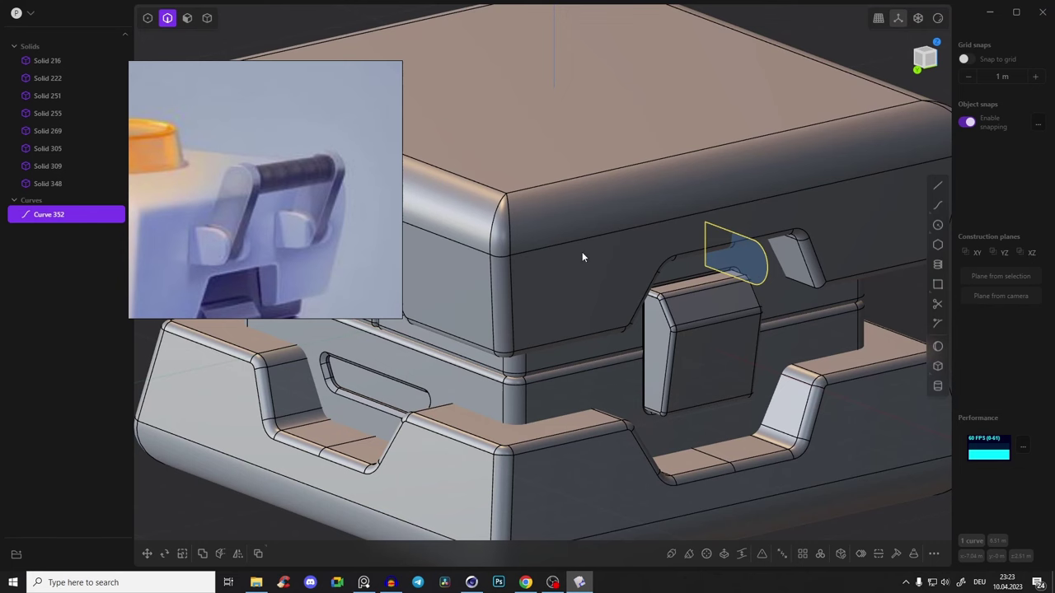
Move Curve 352 about 0.475 m up along Z above the lid's handle bracket
middle_drag(646, 275, 720, 238)
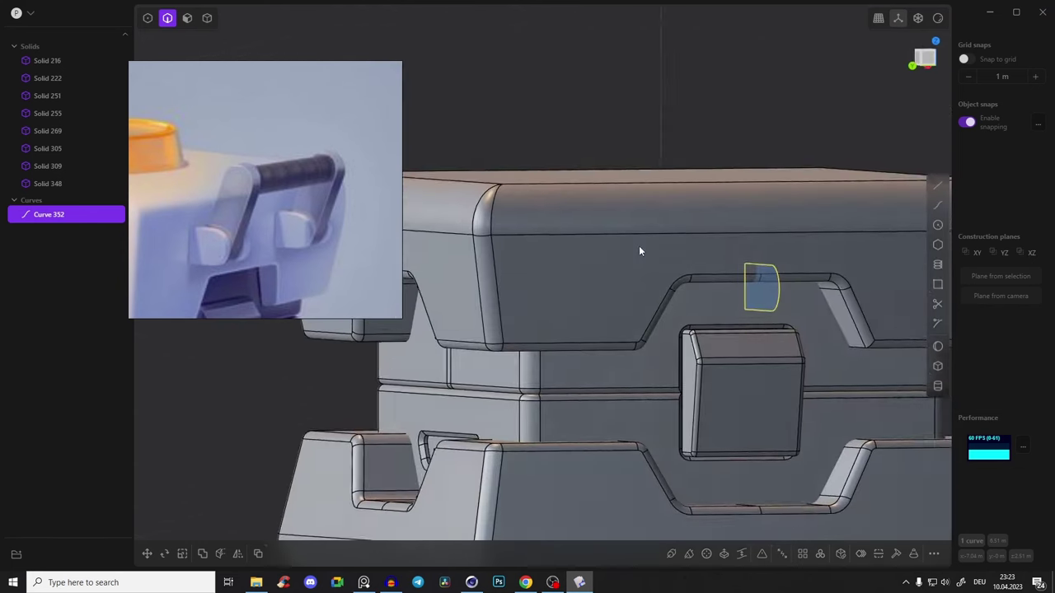
key(g)
drag(741, 235, 747, 217)
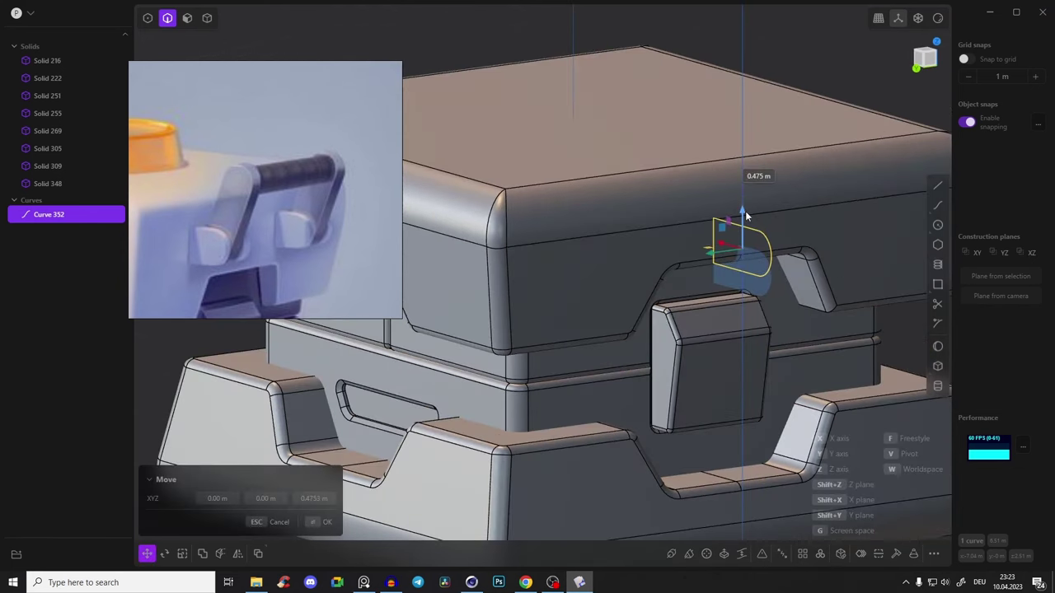
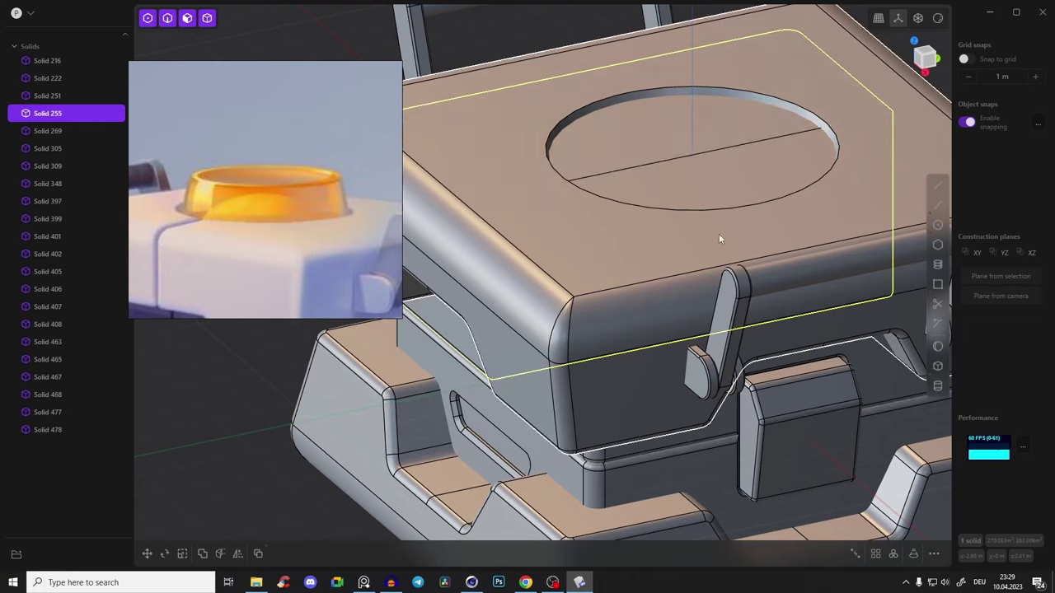
Select the round disc face of Solid 305 inside the box's top circular hole for offsetting
middle_drag(718, 233, 742, 123)
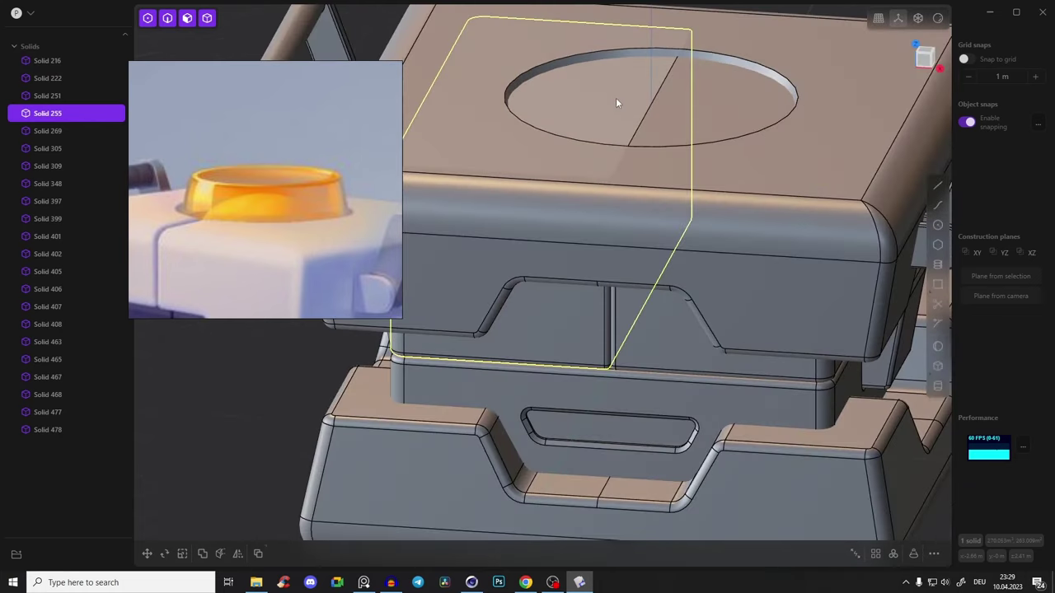
click(615, 97)
click(696, 106)
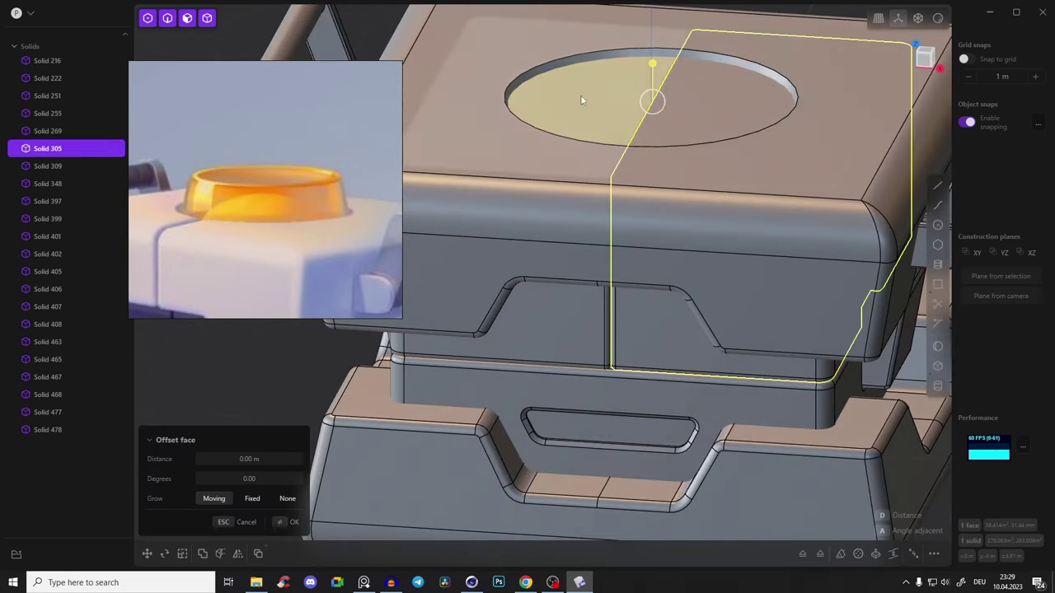